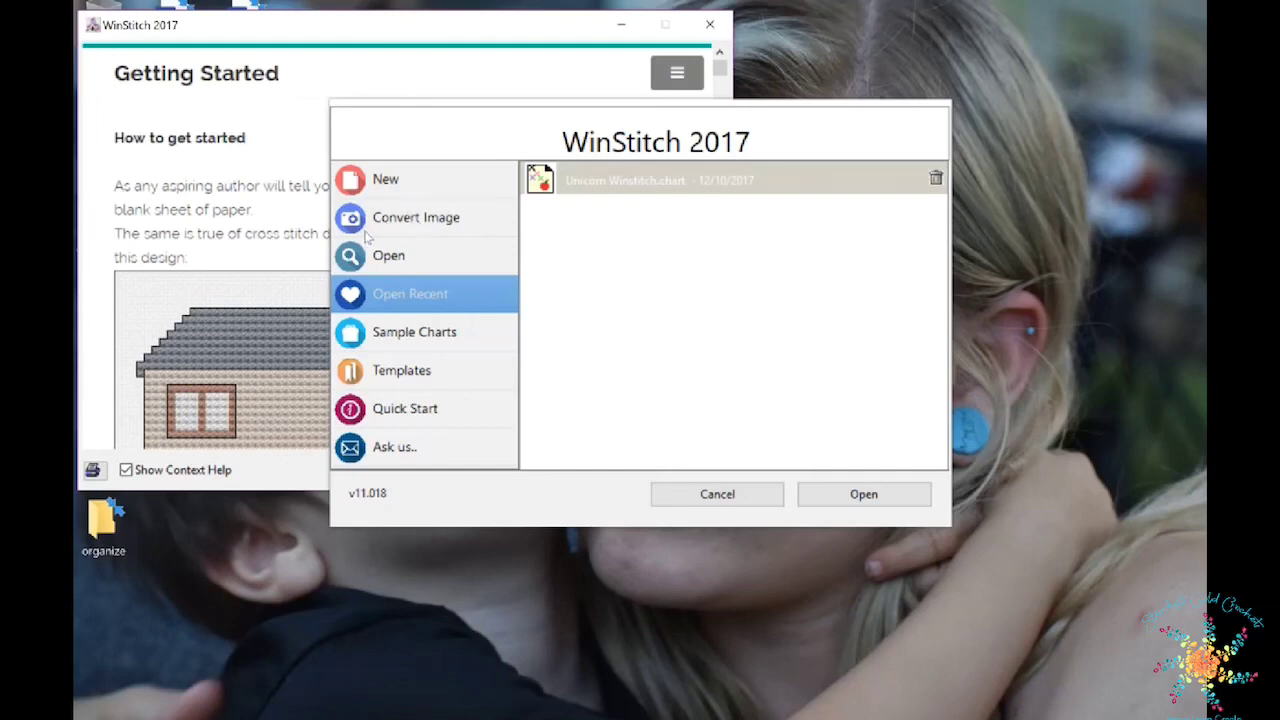
- Start a new chart and choose to set its design size yourself rather than using defaults
left_click(385, 178)
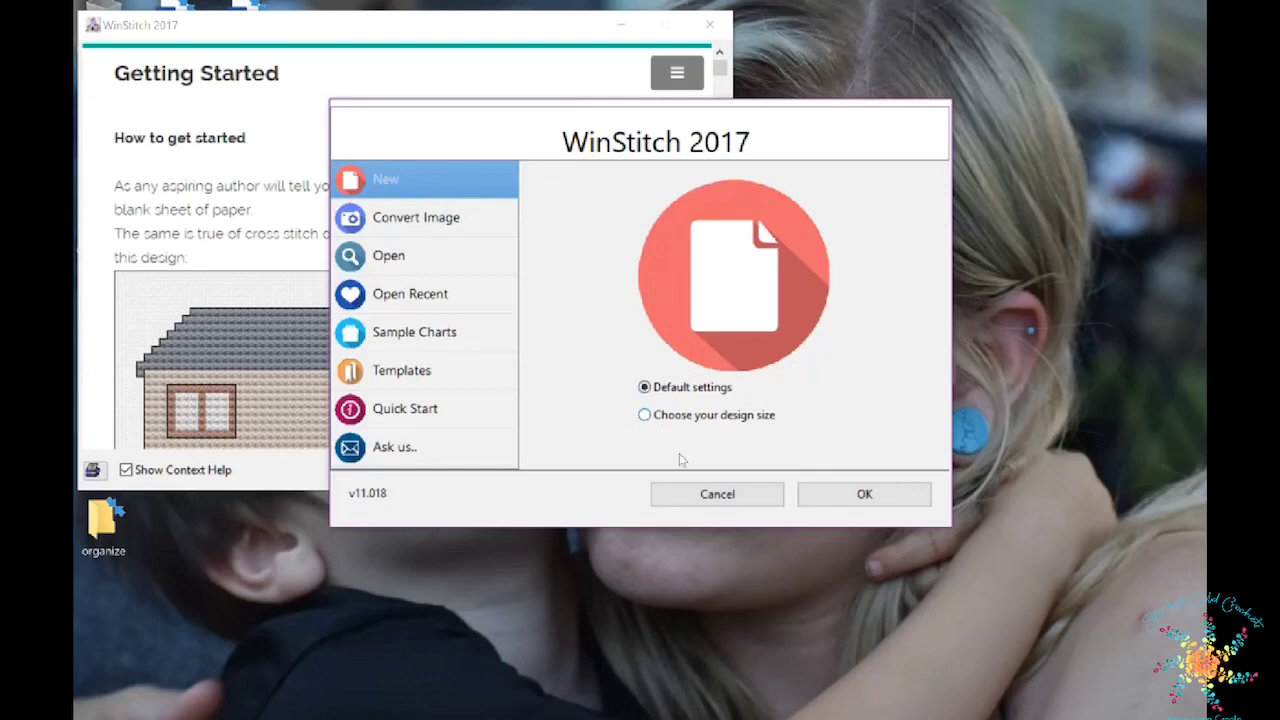
left_click(651, 418)
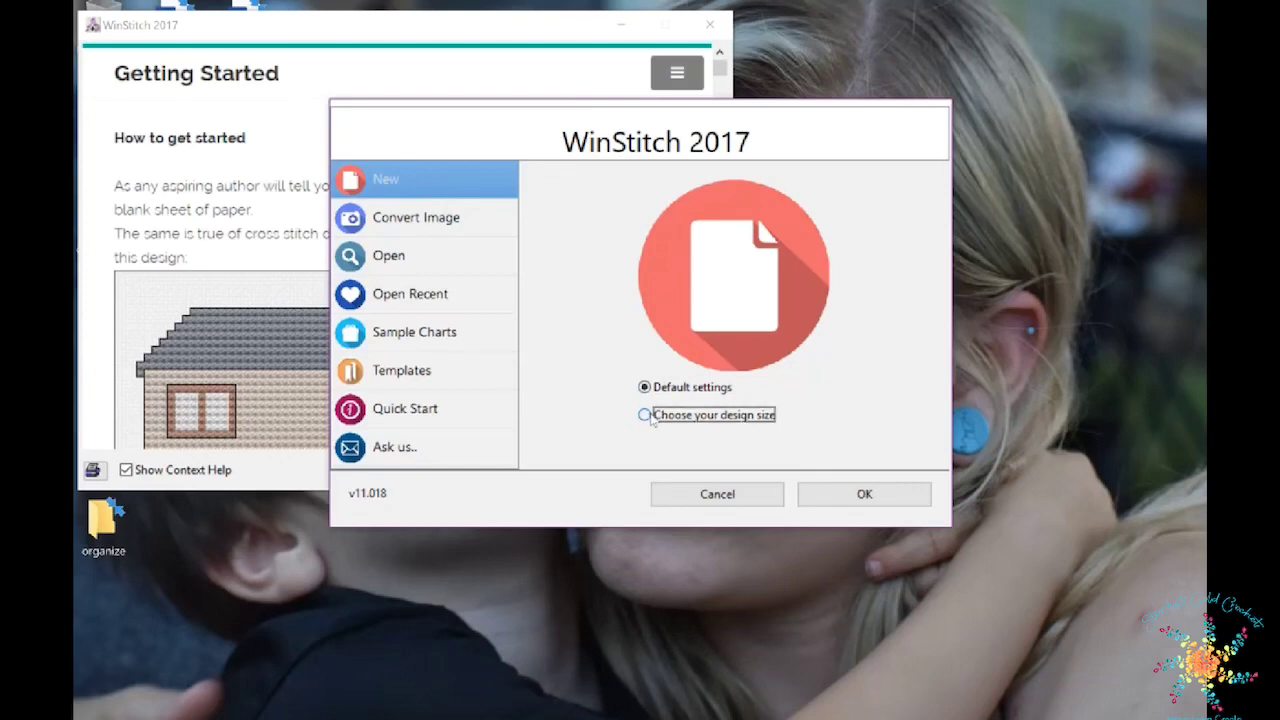
- Create a 15 × 15 chart on a square cross-stitch grid at 13 stitches per inch
left_click(843, 500)
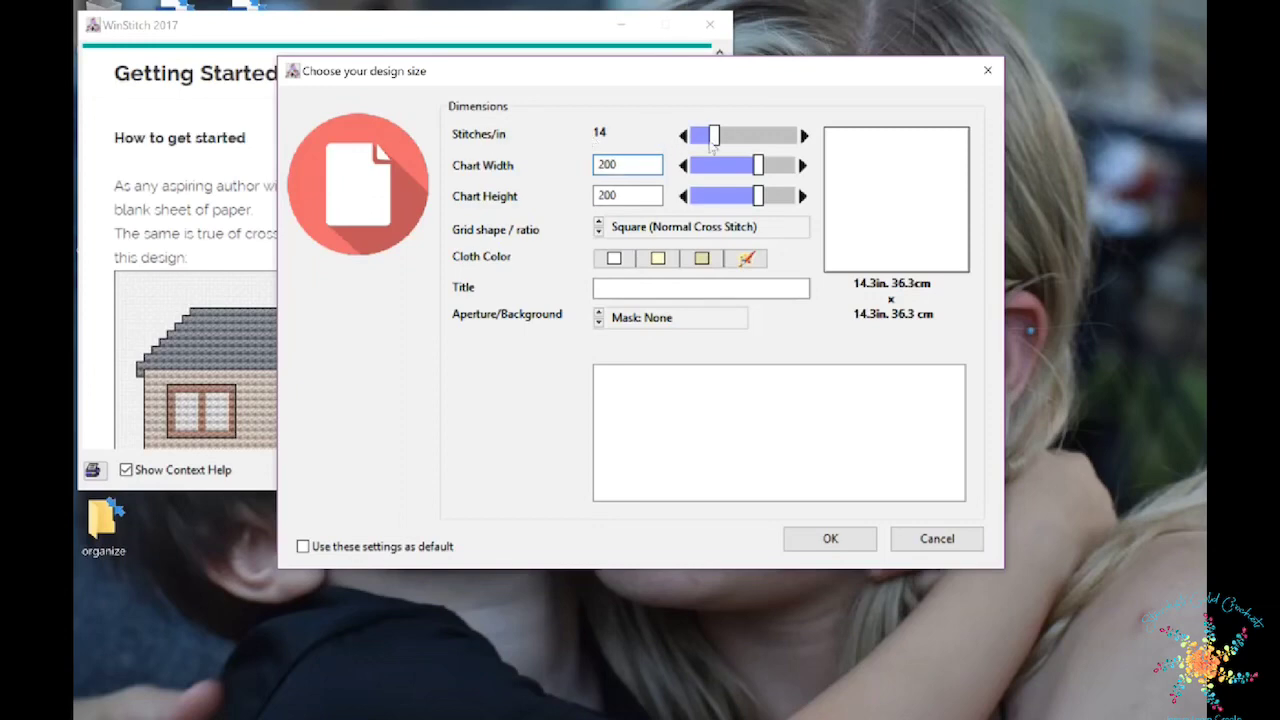
mouse_move(714, 135)
left_mouse_down()
mouse_move(693, 137)
mouse_move(712, 135)
left_mouse_up()
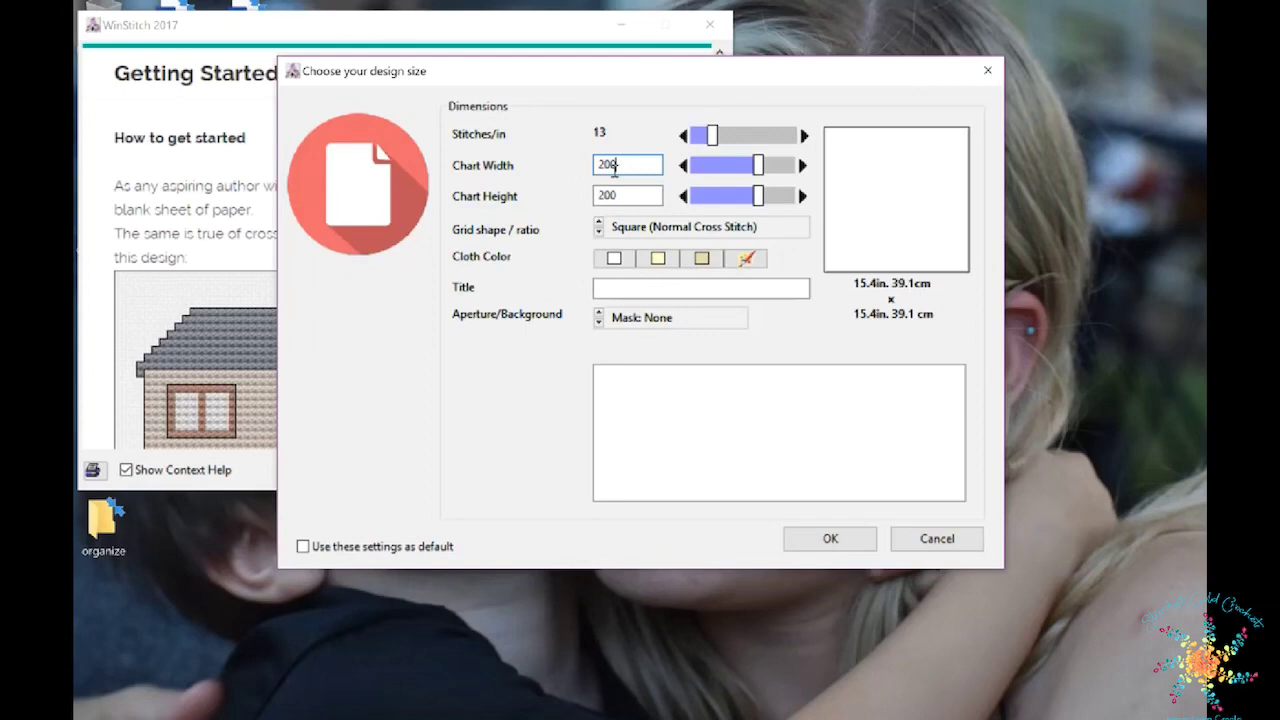
left_click_drag(620, 162, 578, 157)
type("15")
key("Tab")
type("15")
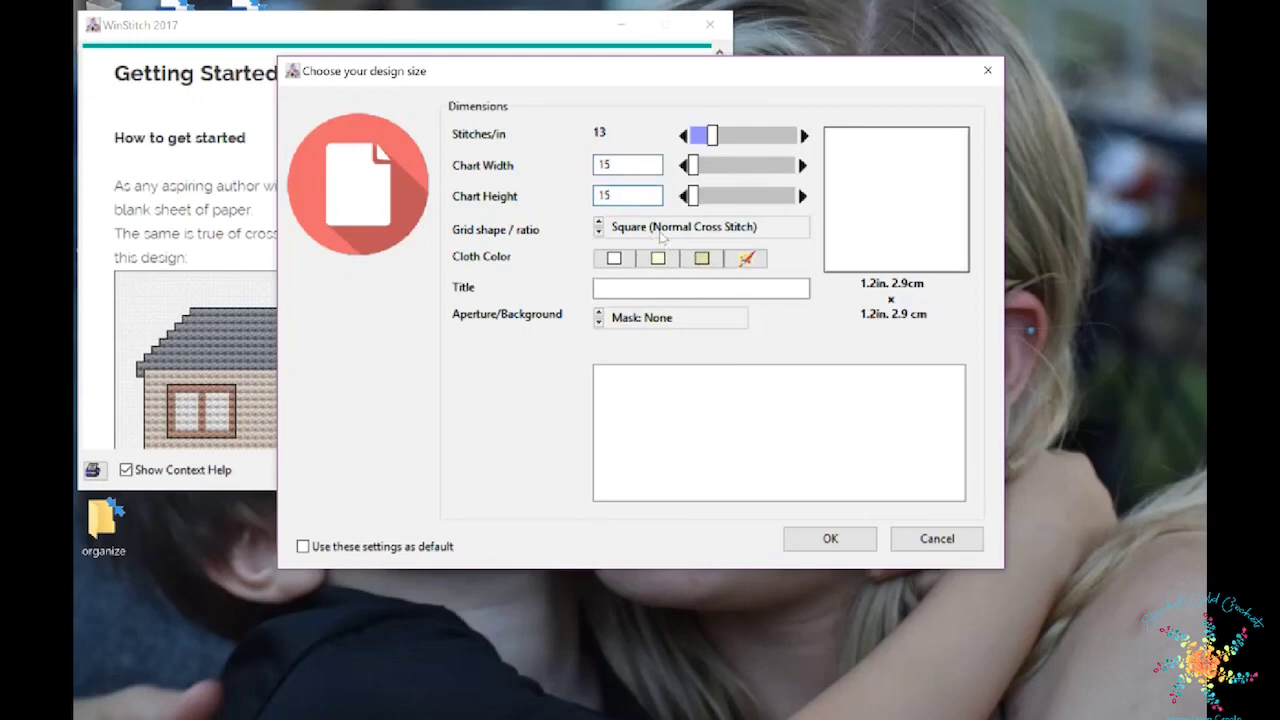
left_click(601, 233)
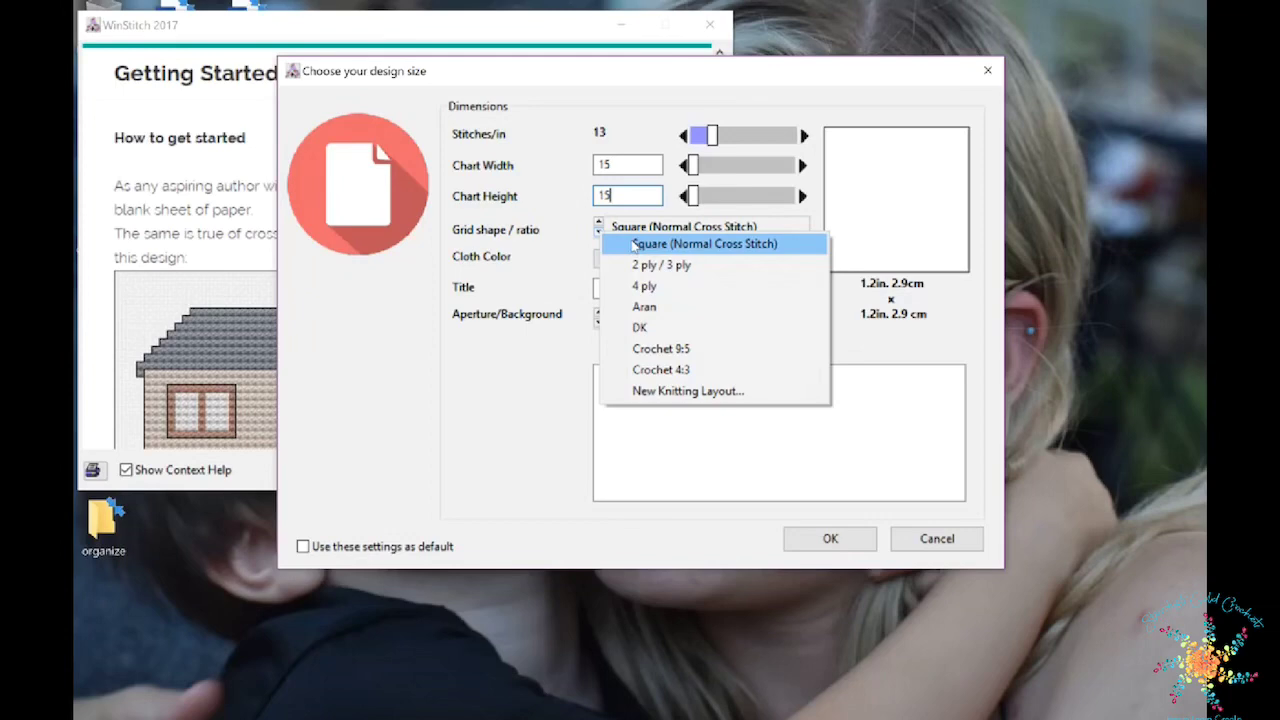
left_click(735, 248)
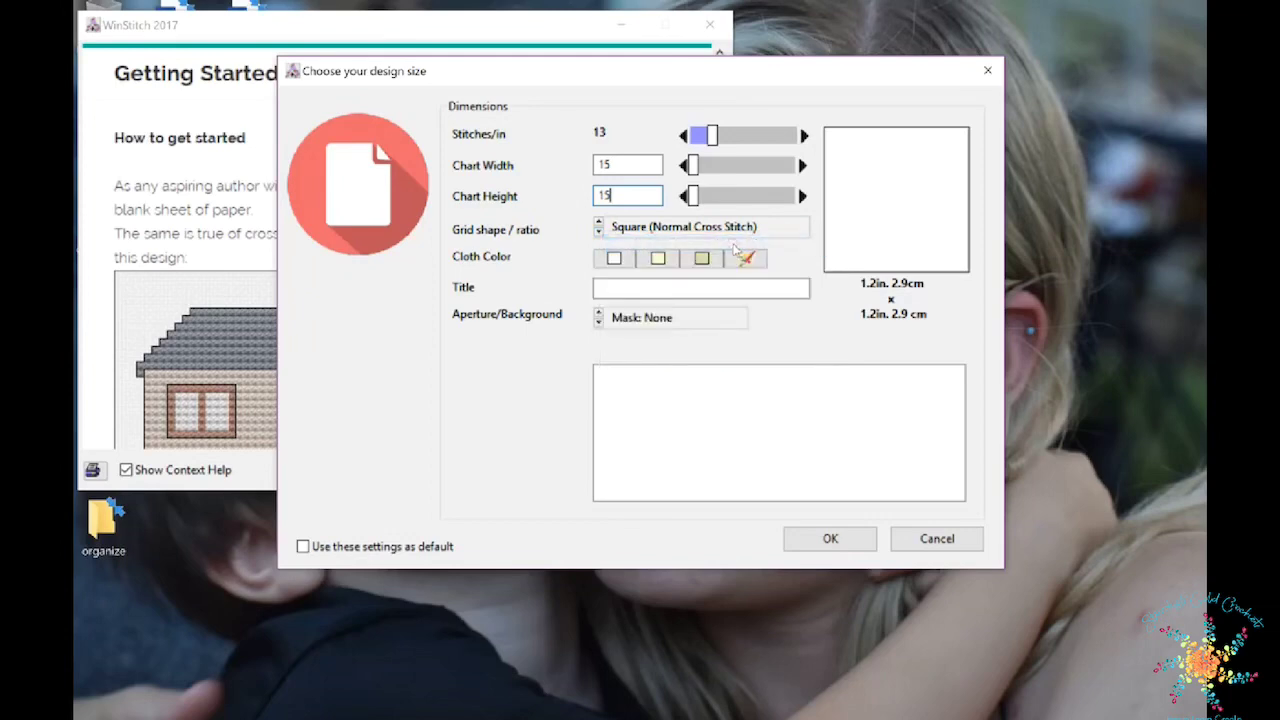
left_click(836, 535)
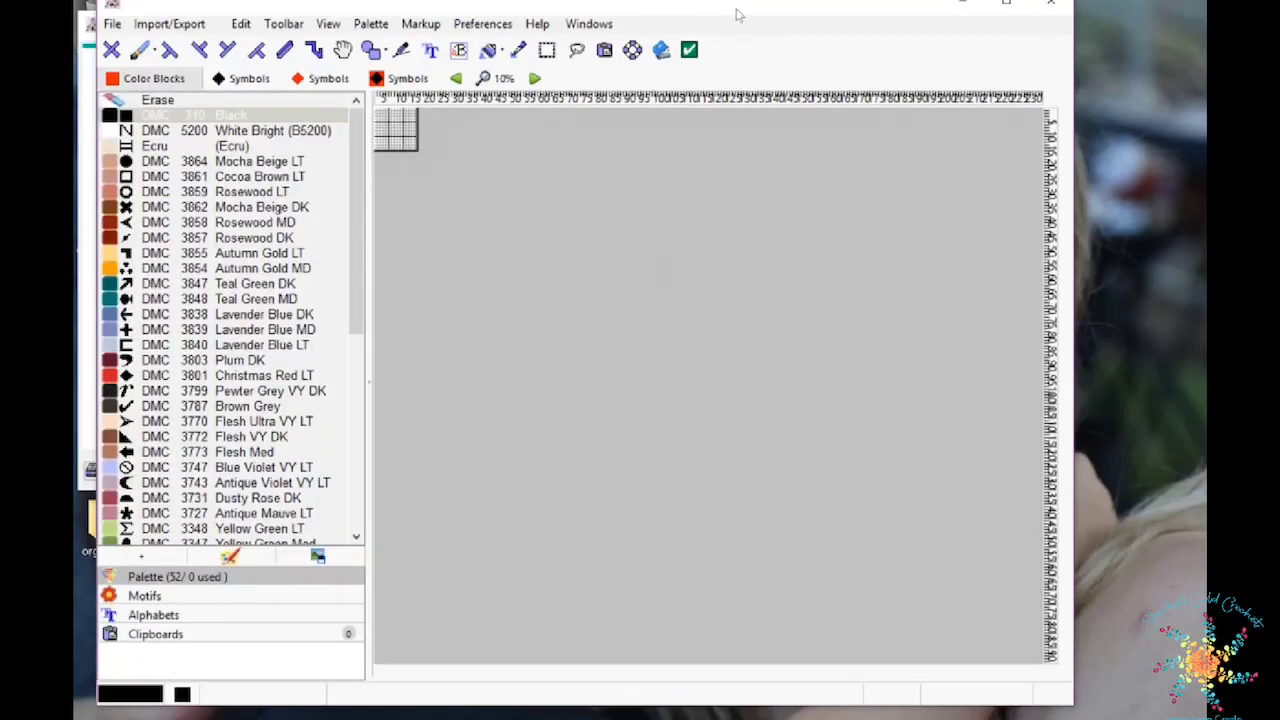
- Reposition the editor window and zoom the empty grid in to 125%
left_click_drag(737, 15, 775, 27)
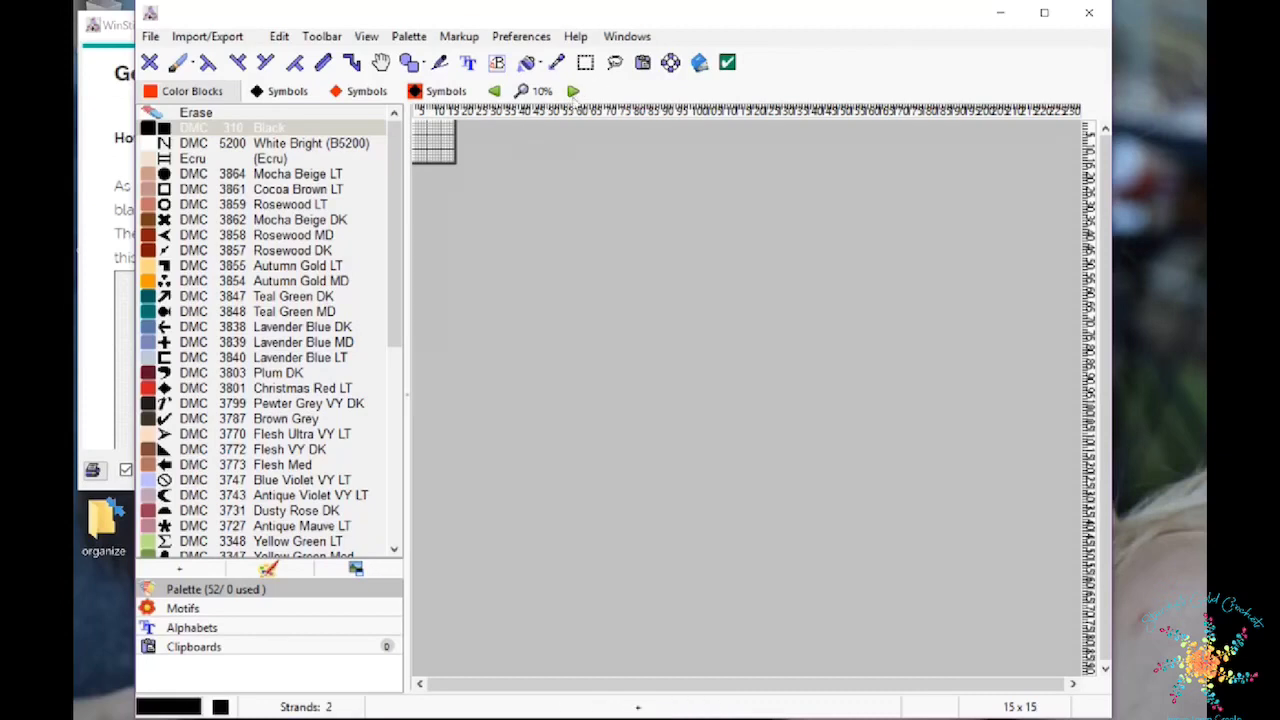
left_click(573, 91)
left_click(573, 91)
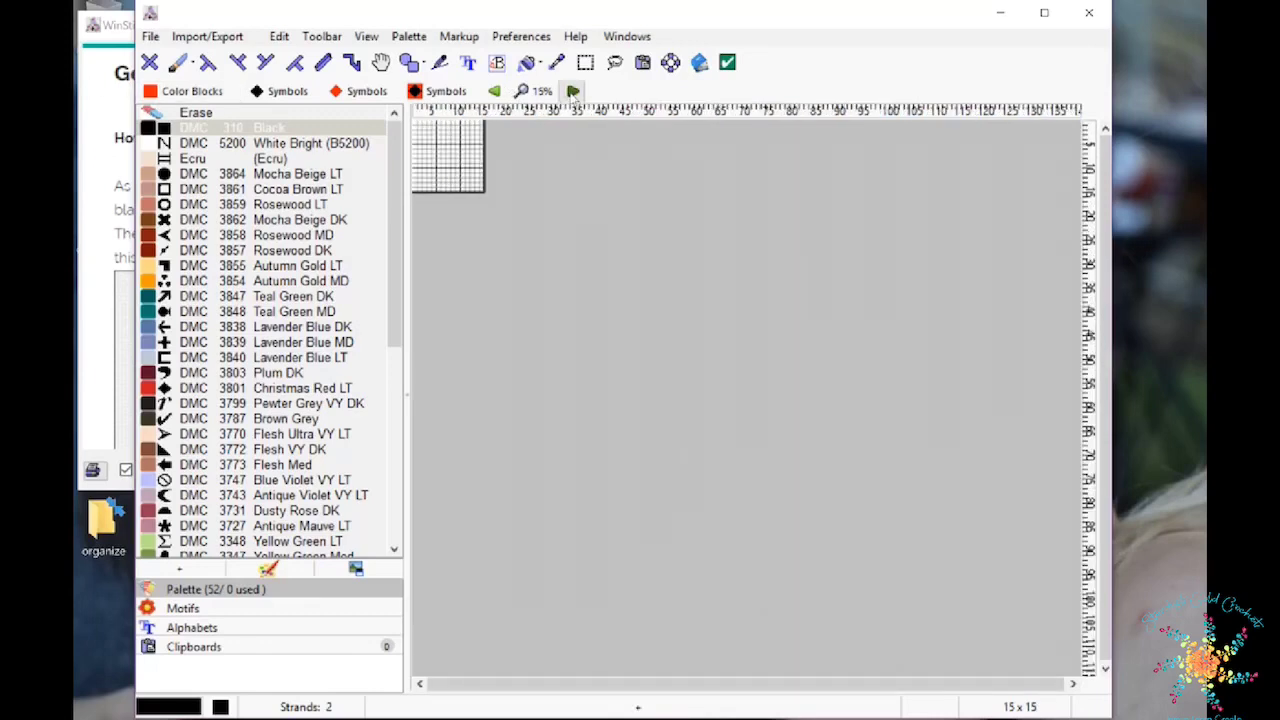
left_click(573, 91)
left_click(573, 91)
left_click(573, 91)
left_click(573, 91)
left_click(573, 91)
left_click(573, 91)
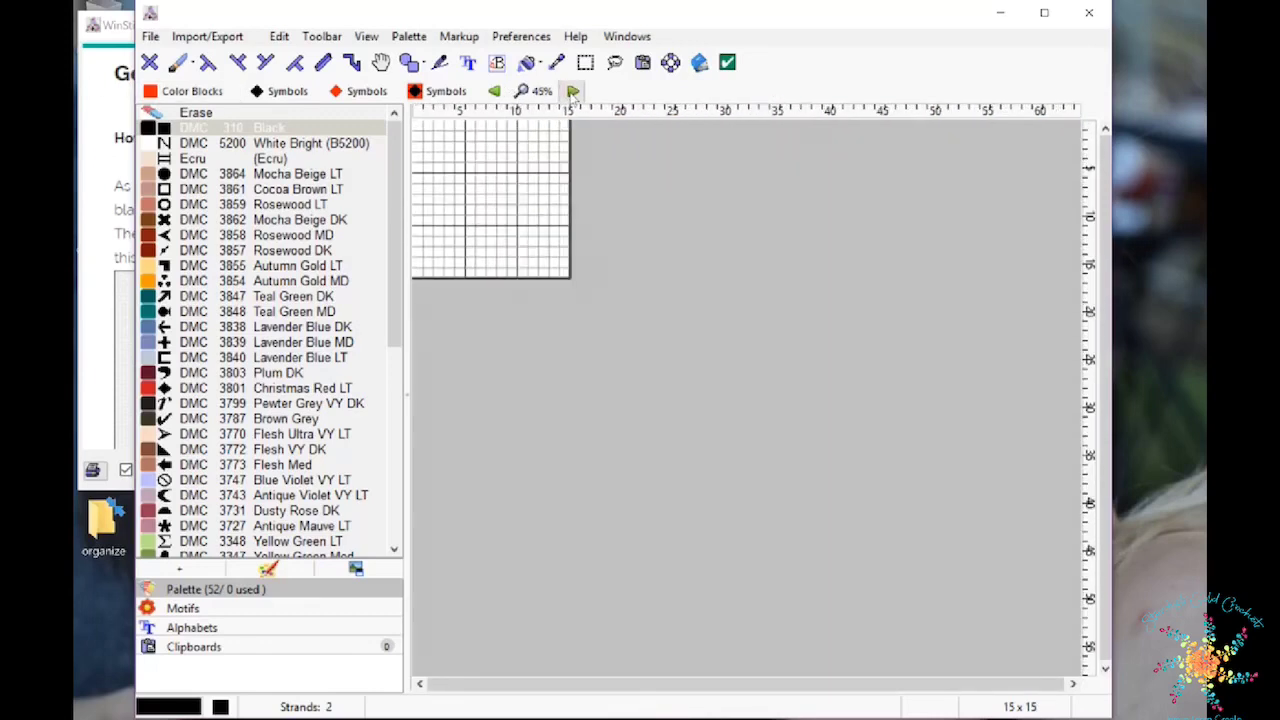
left_click(573, 91)
left_click(573, 91)
left_click(573, 91)
left_click(573, 91)
left_click(573, 91)
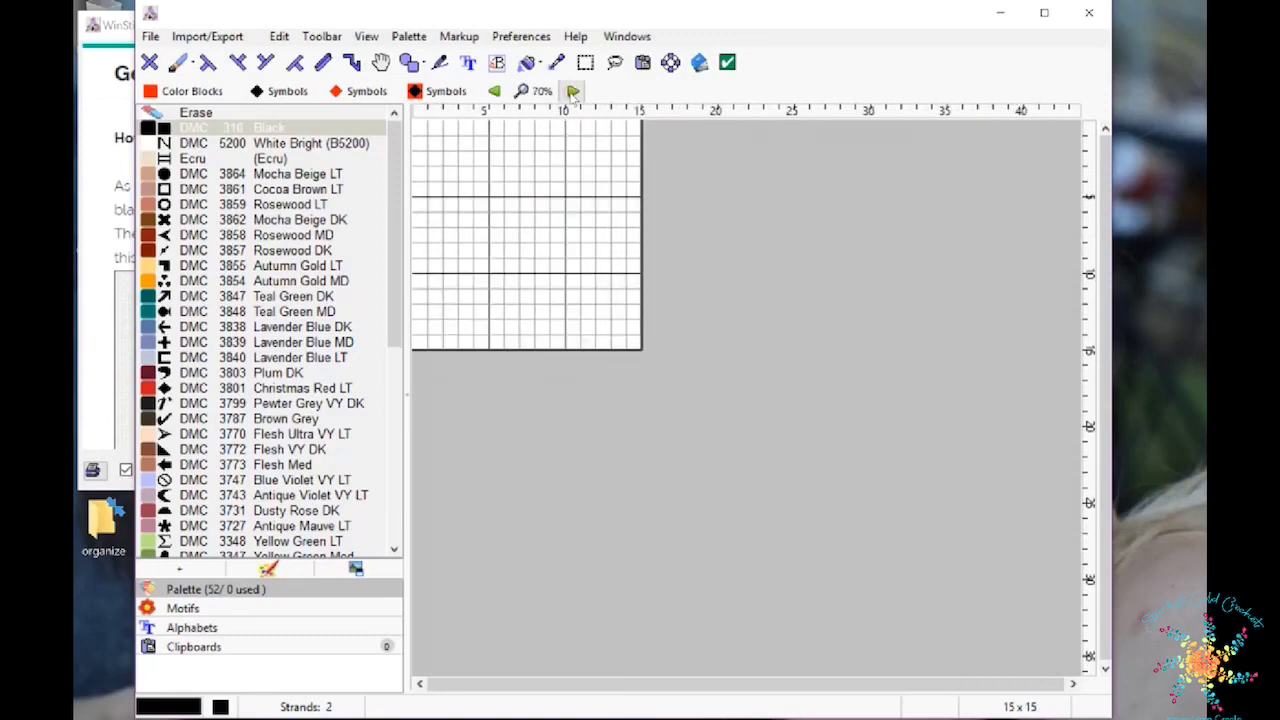
left_click(573, 91)
left_click(573, 91)
left_click(573, 91)
left_click(573, 91)
left_click(574, 91)
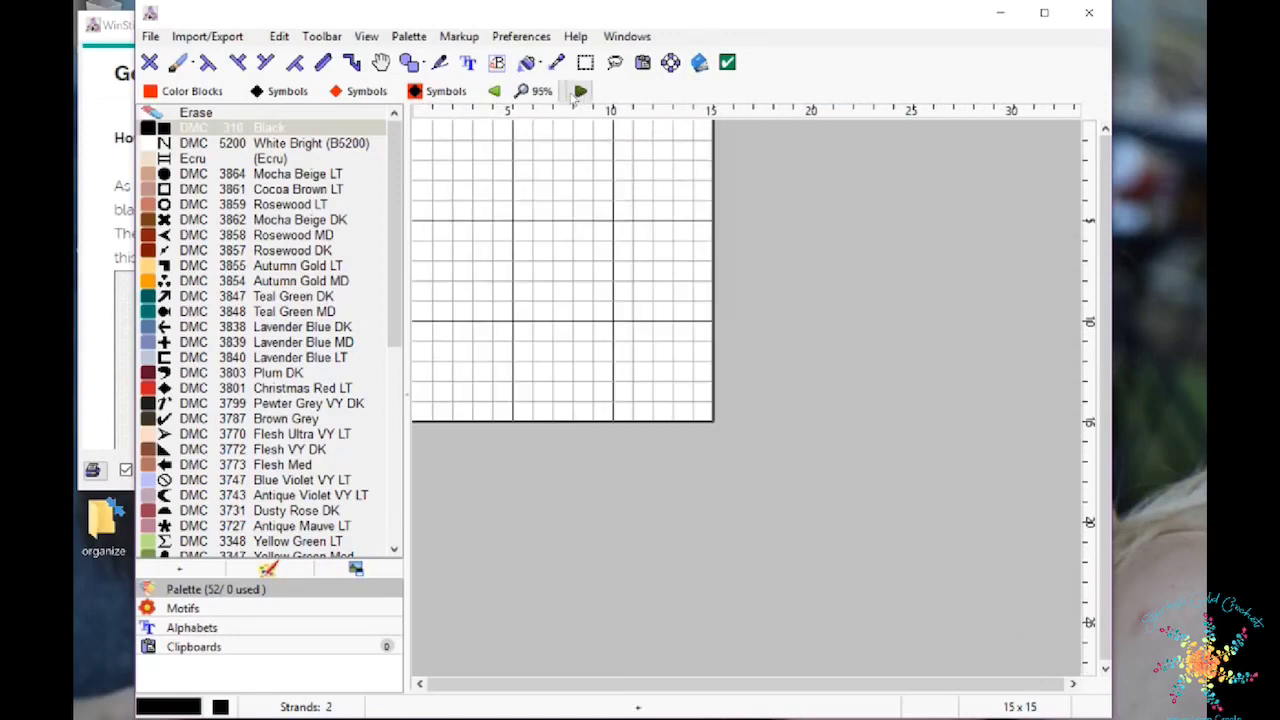
left_click(575, 91)
left_click(577, 91)
left_click(577, 91)
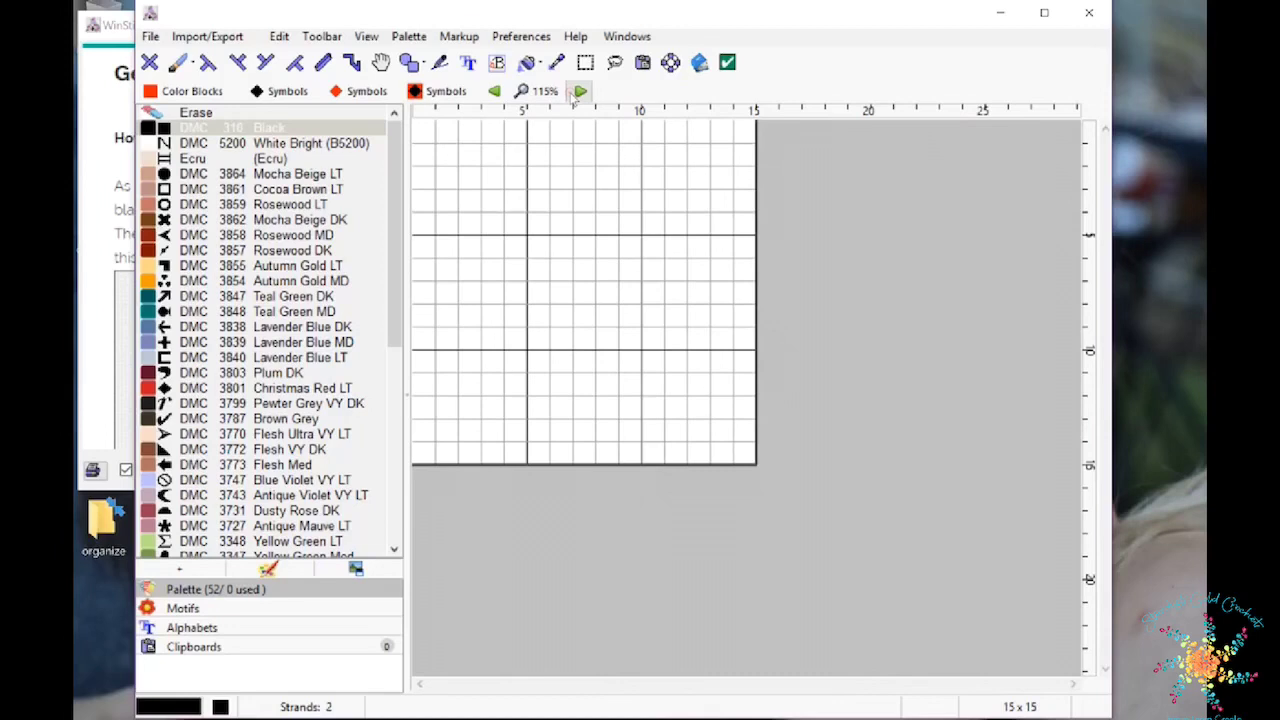
left_click(577, 91)
left_click(577, 91)
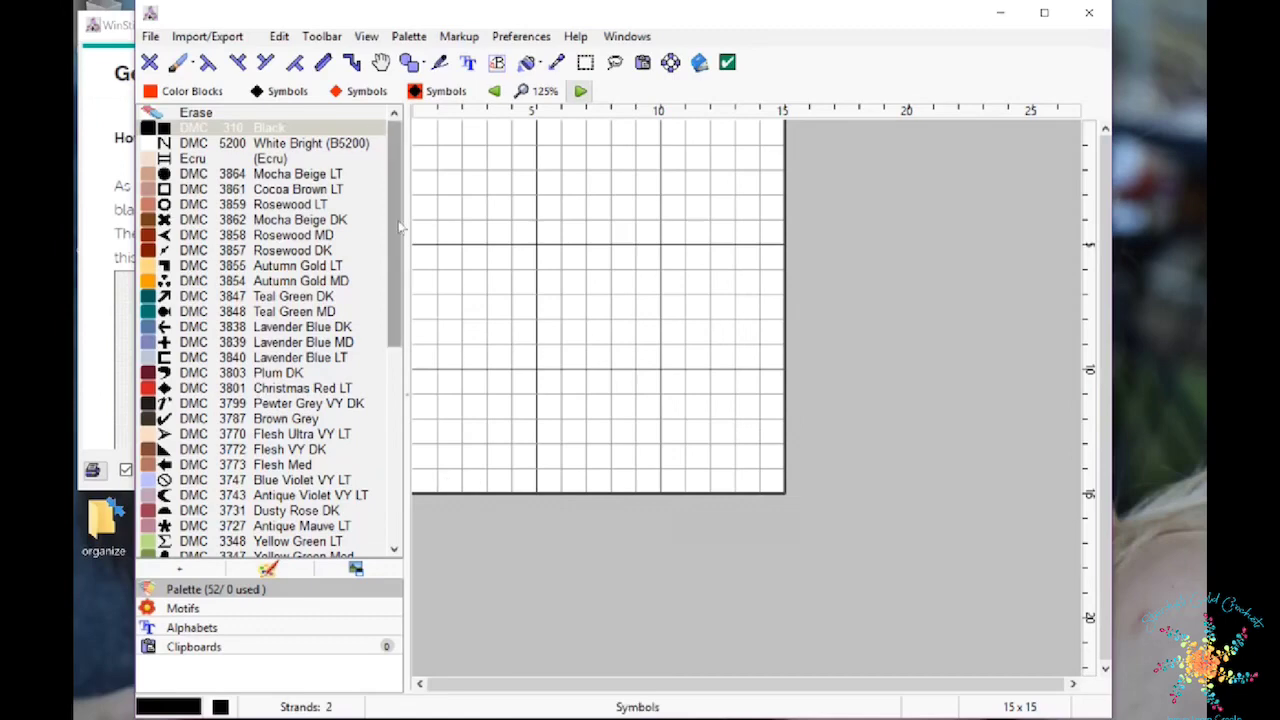
- Select DMC 3864 Mocha Beige LT as the stitching colour
mouse_move(398, 228)
left_mouse_down()
mouse_move(397, 414)
mouse_move(414, 190)
left_mouse_up()
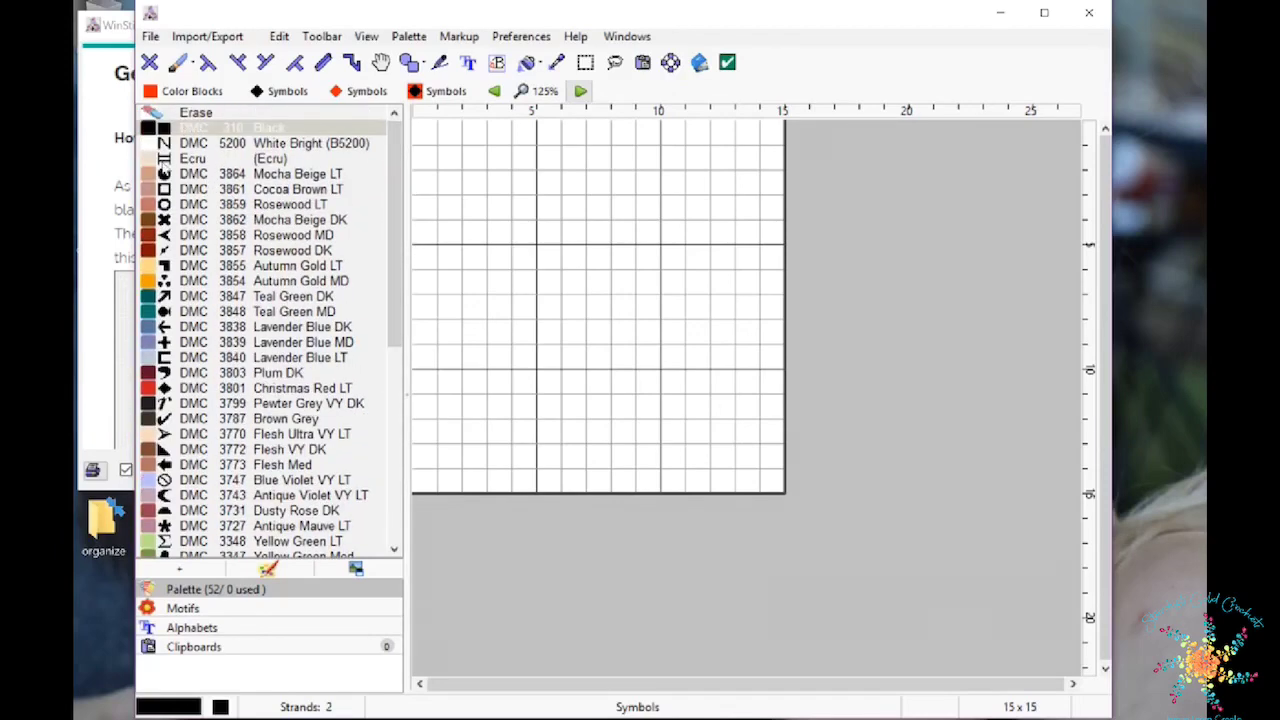
left_click(152, 160)
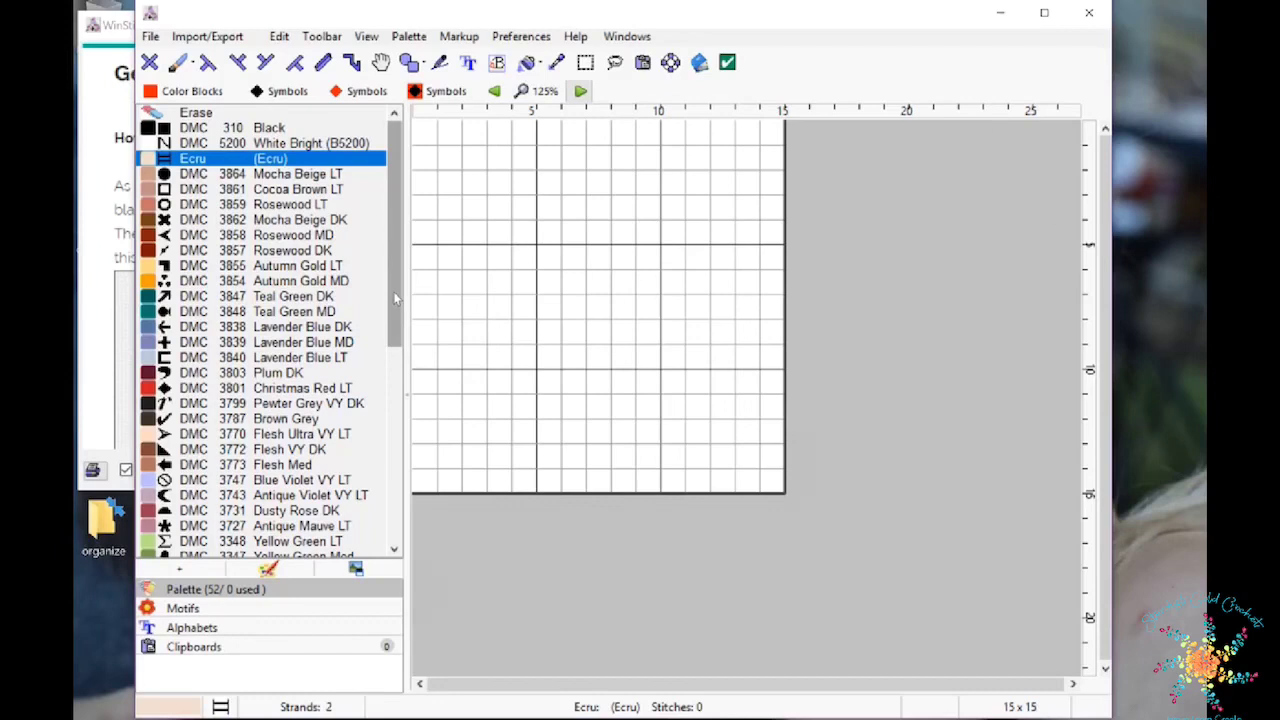
left_click(317, 176)
key("Up")
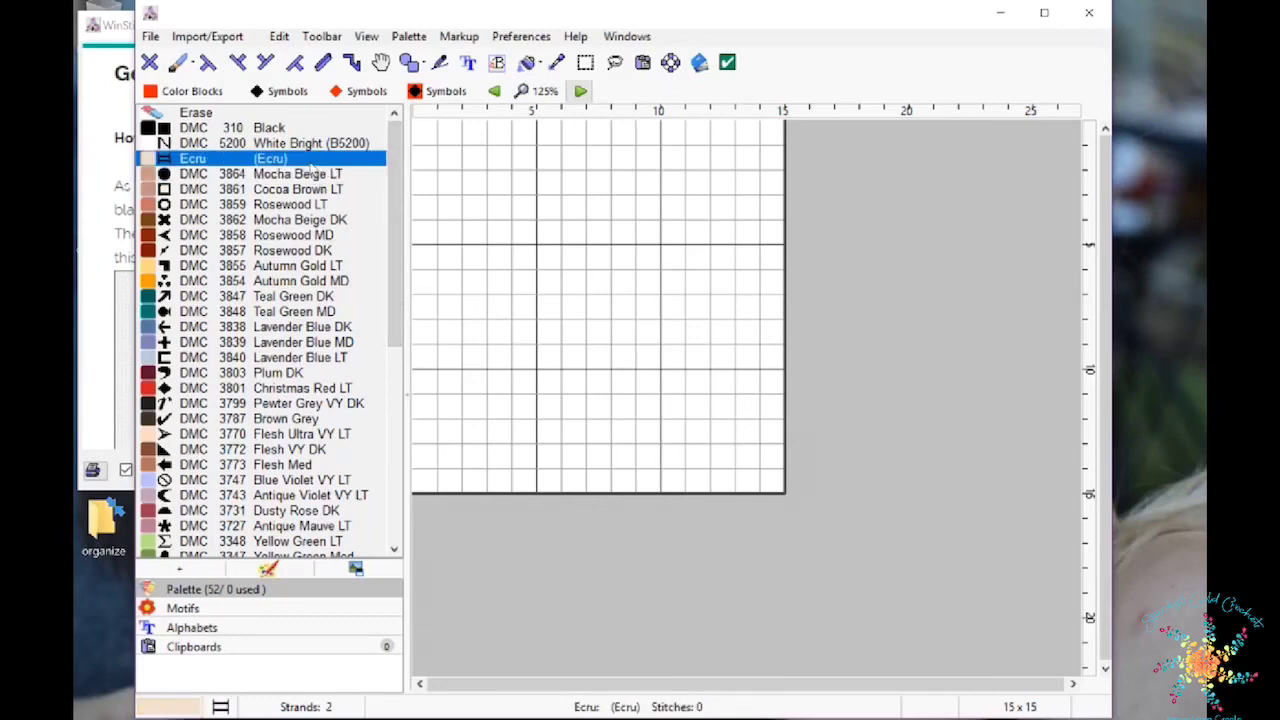
left_click(317, 176)
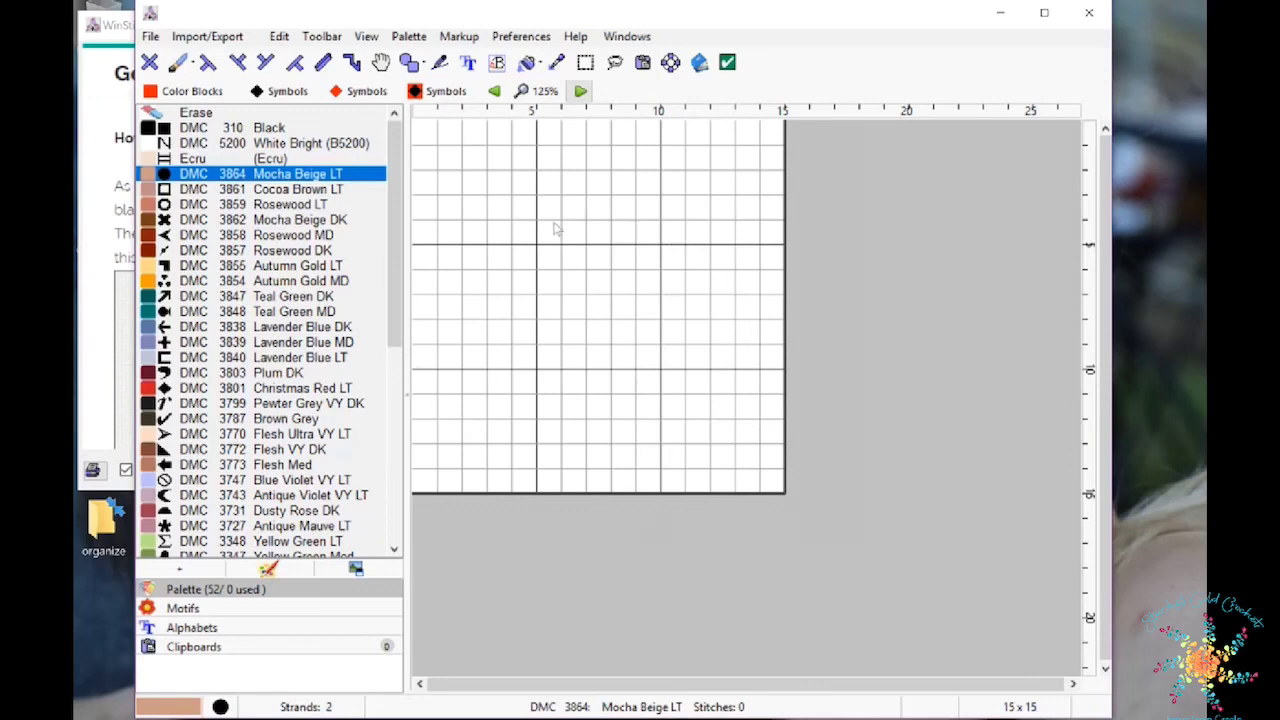
- Stitch the rounded top and left side of the heart's left lobe
left_click(598, 233)
left_click(573, 207)
left_click(548, 182)
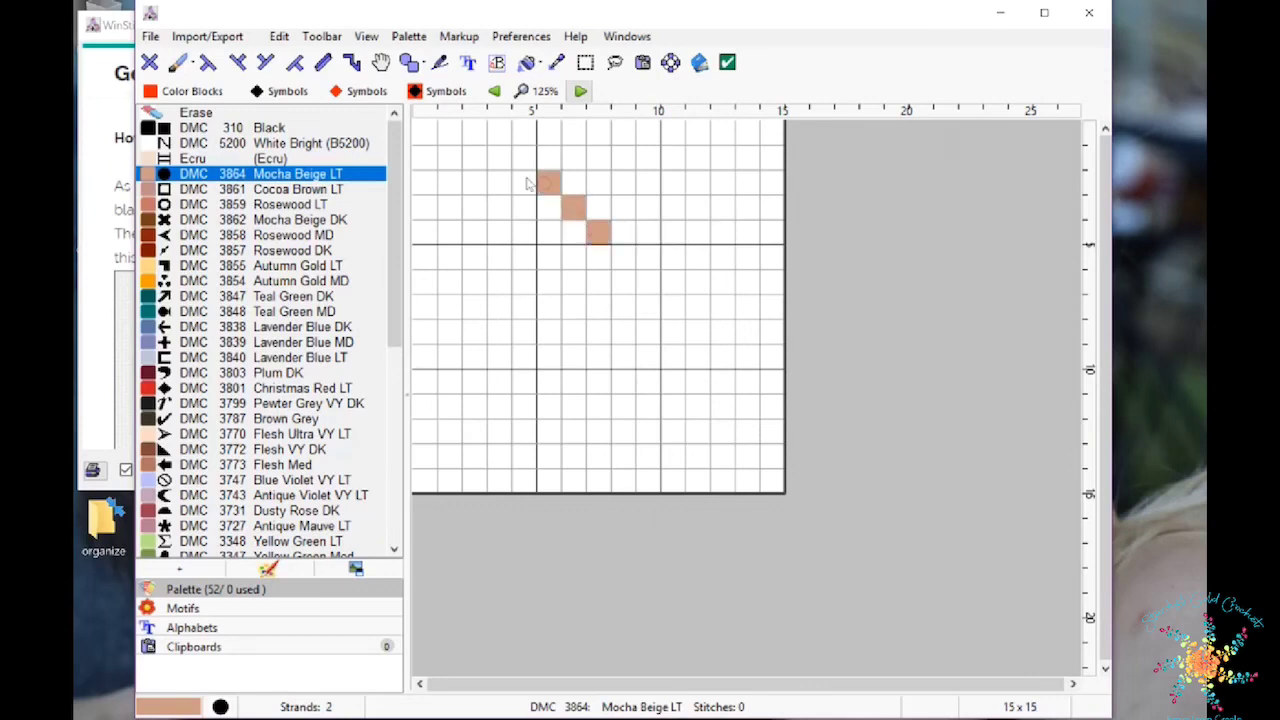
left_click(523, 182)
left_click(498, 182)
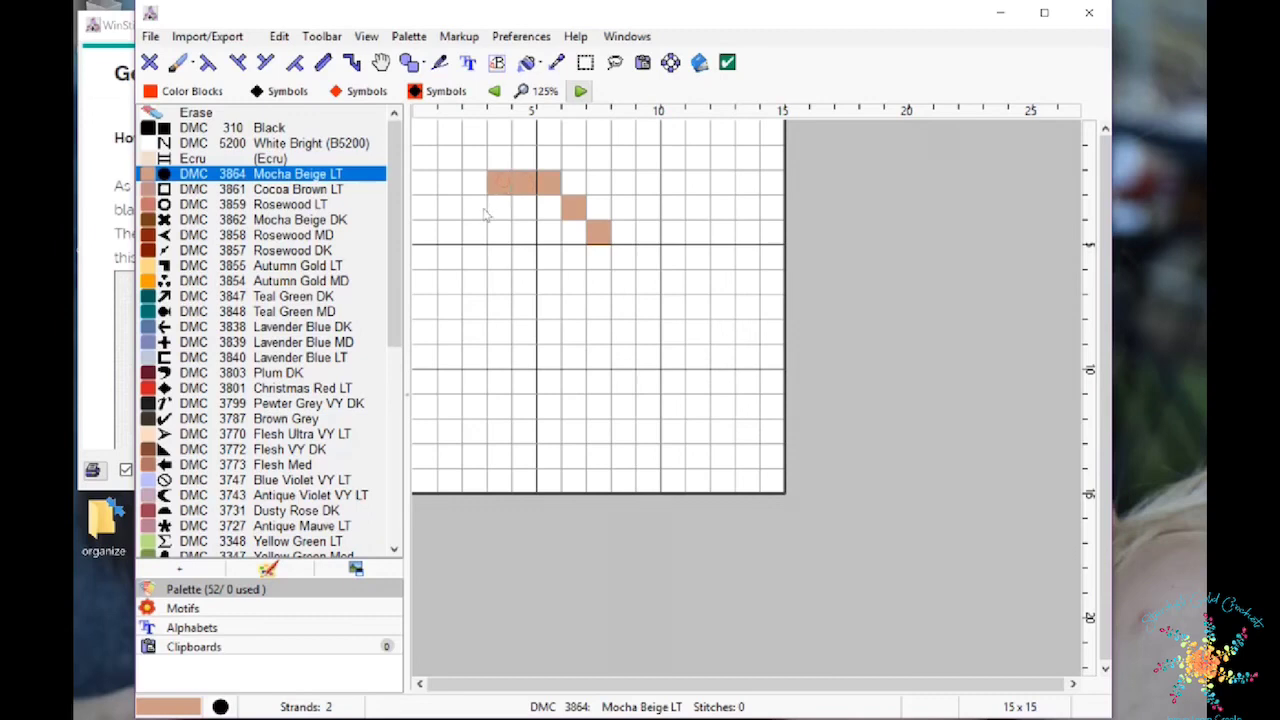
left_click(483, 211)
left_click(453, 240)
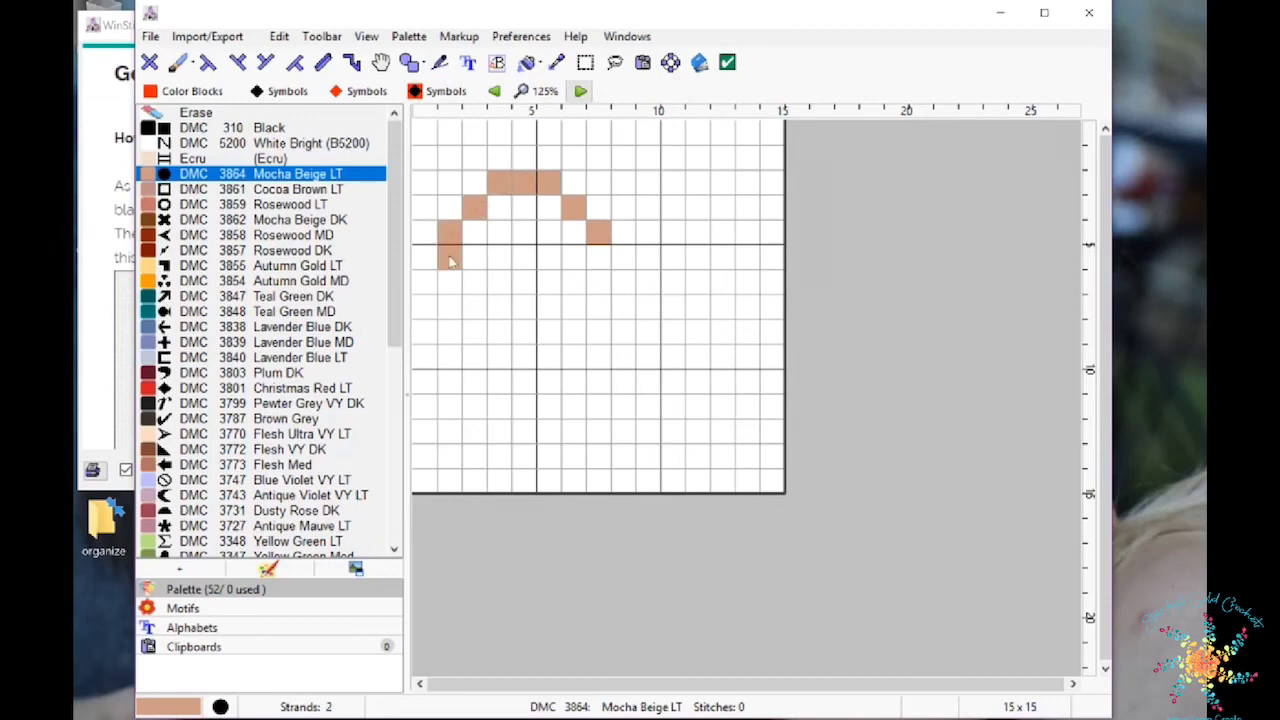
- Stitch the diagonal line down to the heart's bottom point
left_click(466, 302)
left_click(497, 337)
left_click(522, 364)
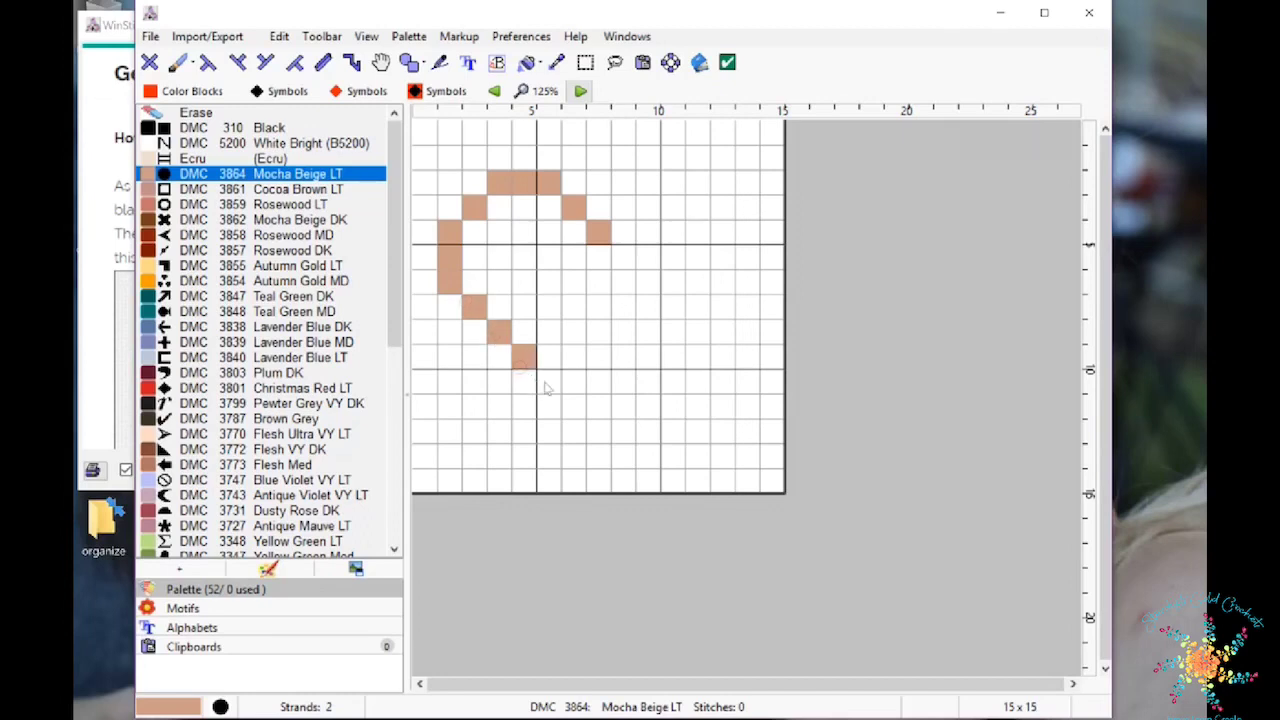
left_click(548, 386)
left_click(575, 410)
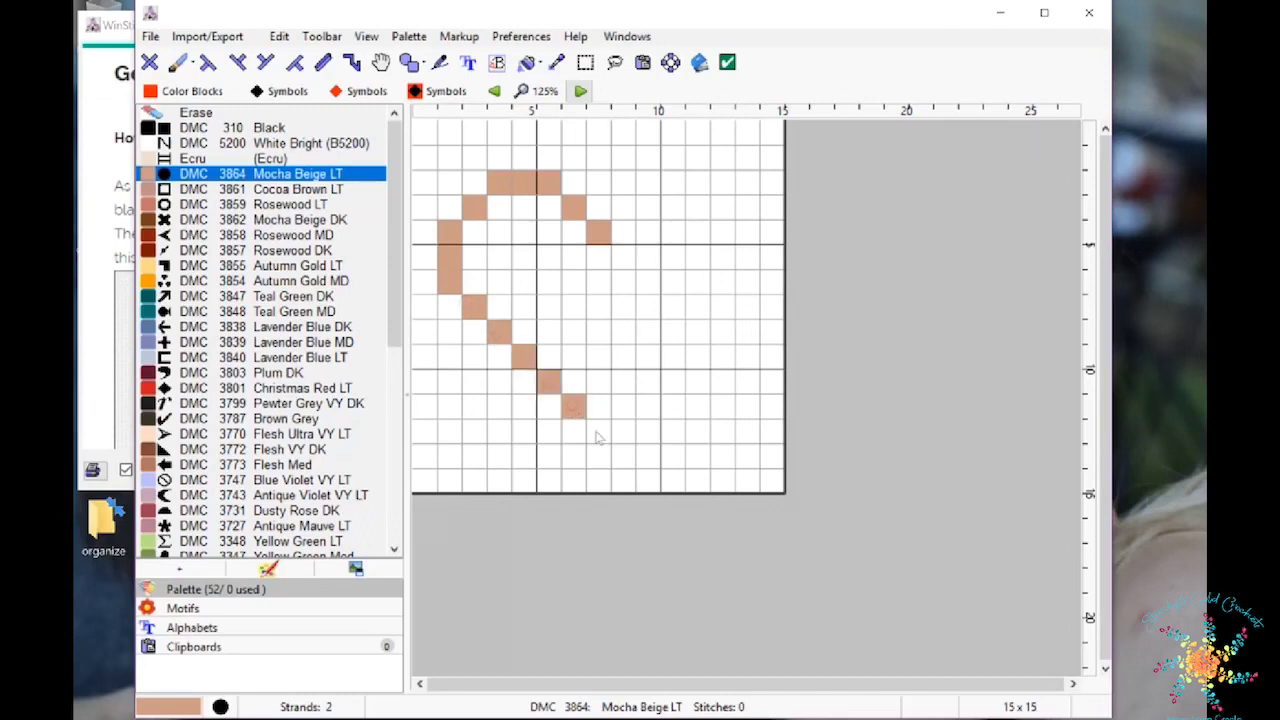
left_click(597, 435)
- Choose the Select (dotted rectangle) tool and close the Toolbar Buttons help window
left_click(586, 65)
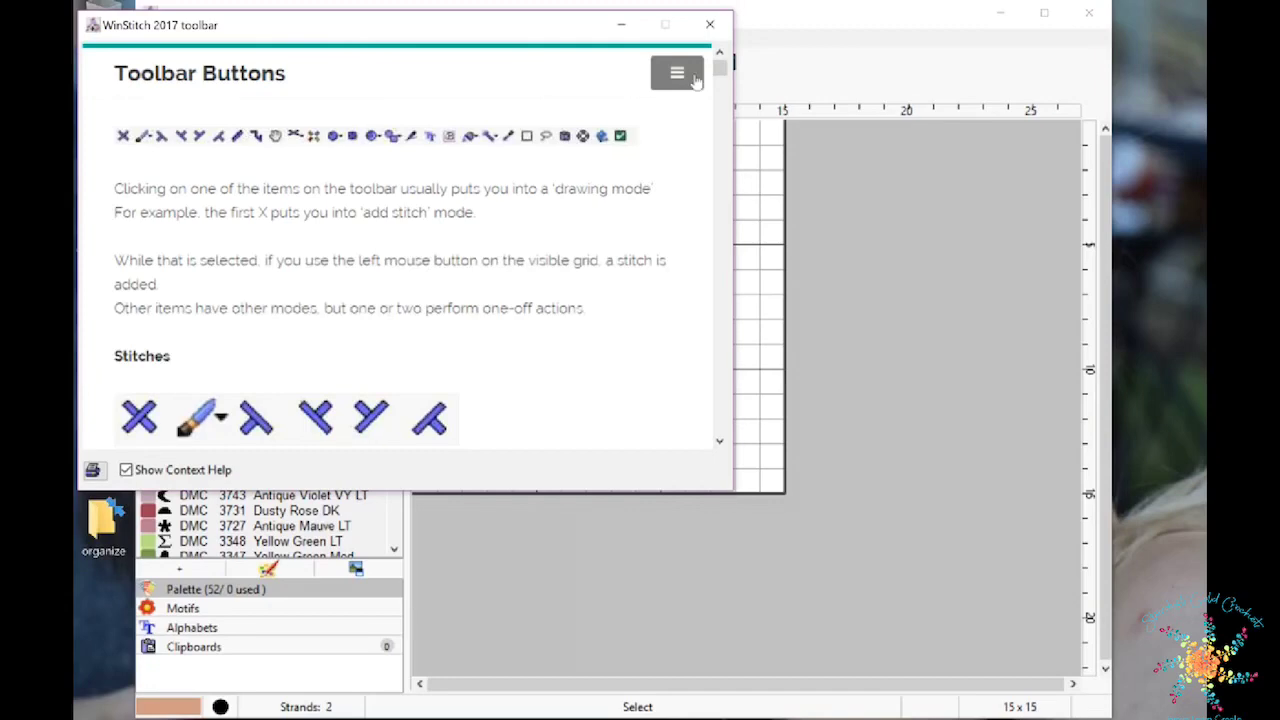
left_click_drag(720, 70, 720, 104)
left_click(710, 25)
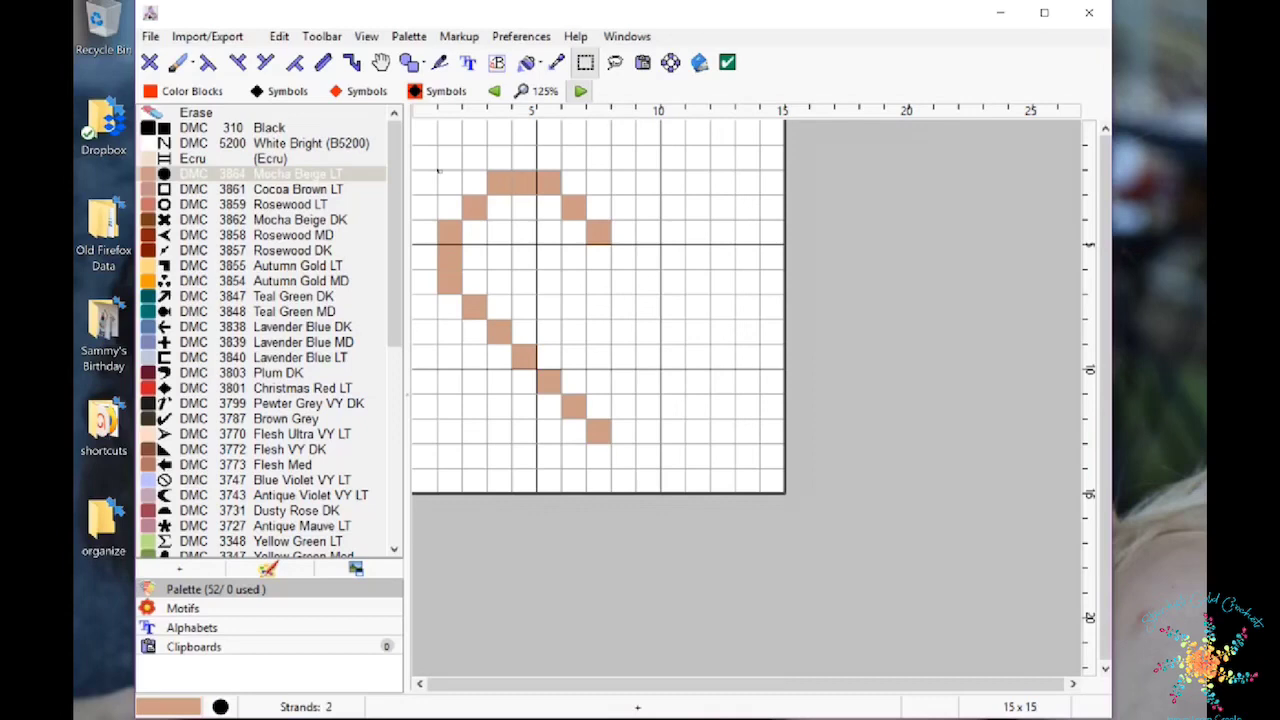
- Box the half-heart with the Select tool and copy it
left_click_drag(444, 171, 630, 455)
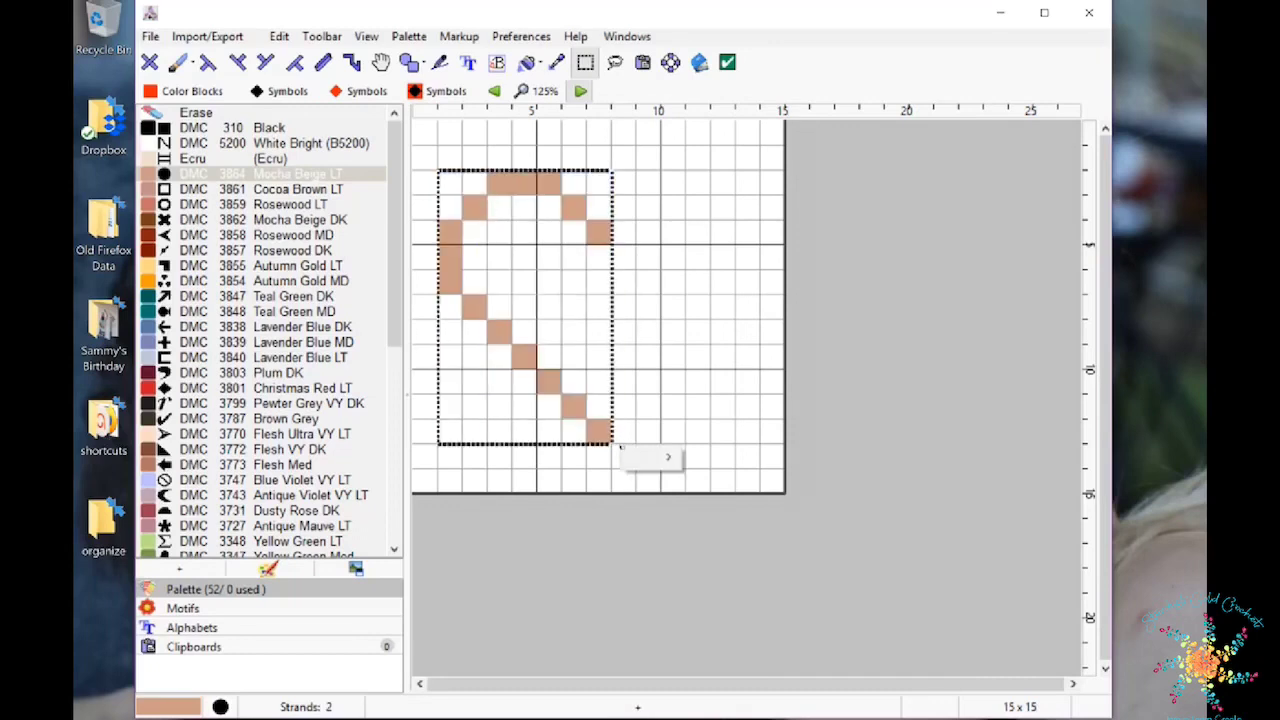
left_click(634, 456)
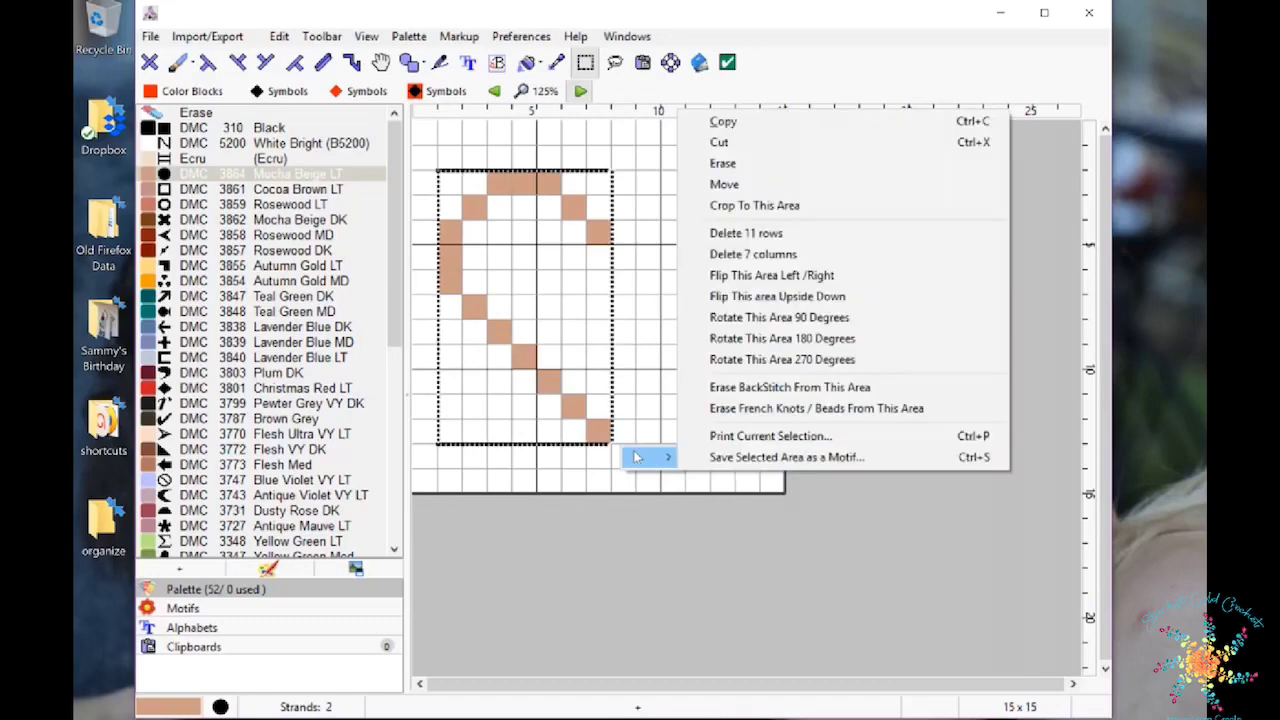
left_click(735, 124)
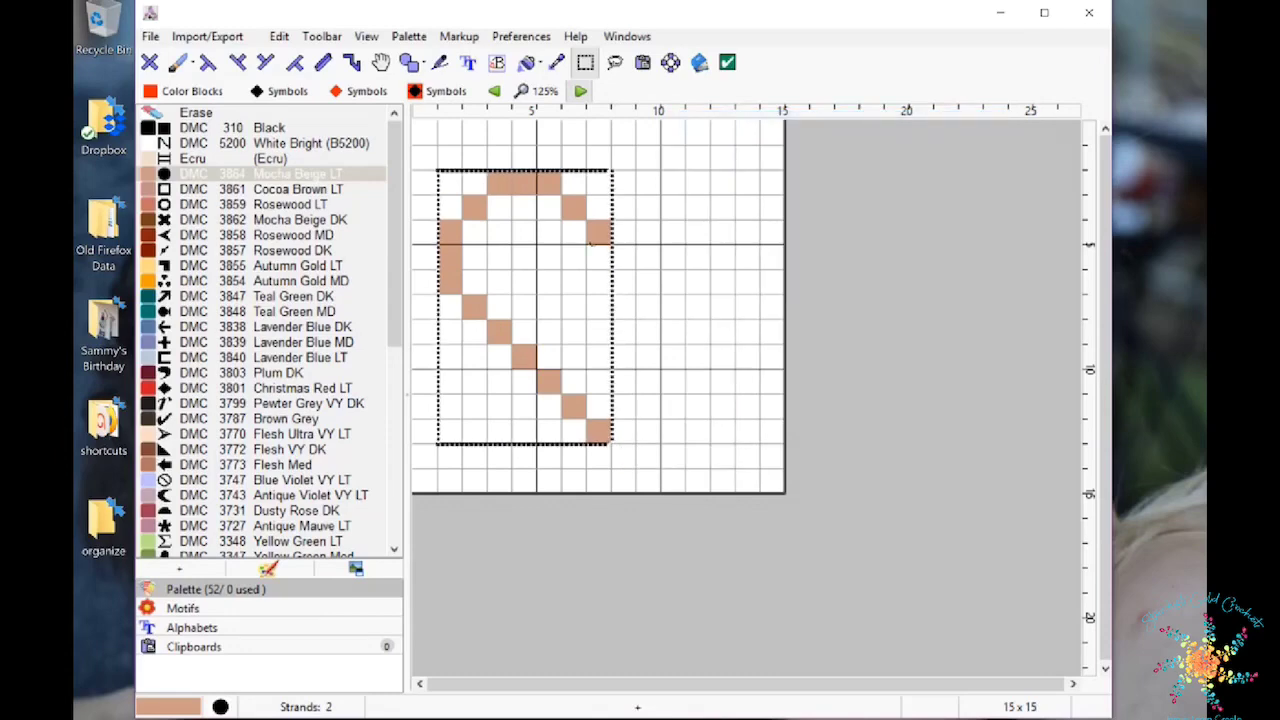
right_click(591, 248)
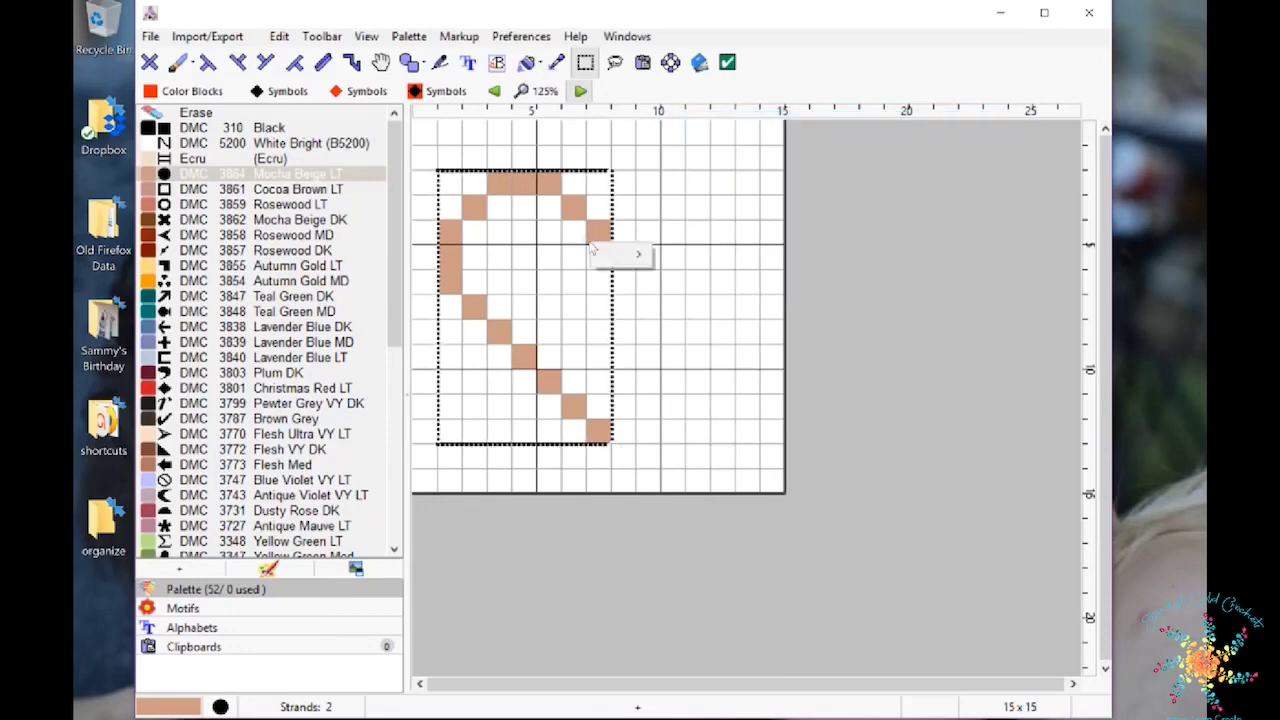
mouse_move(622, 256)
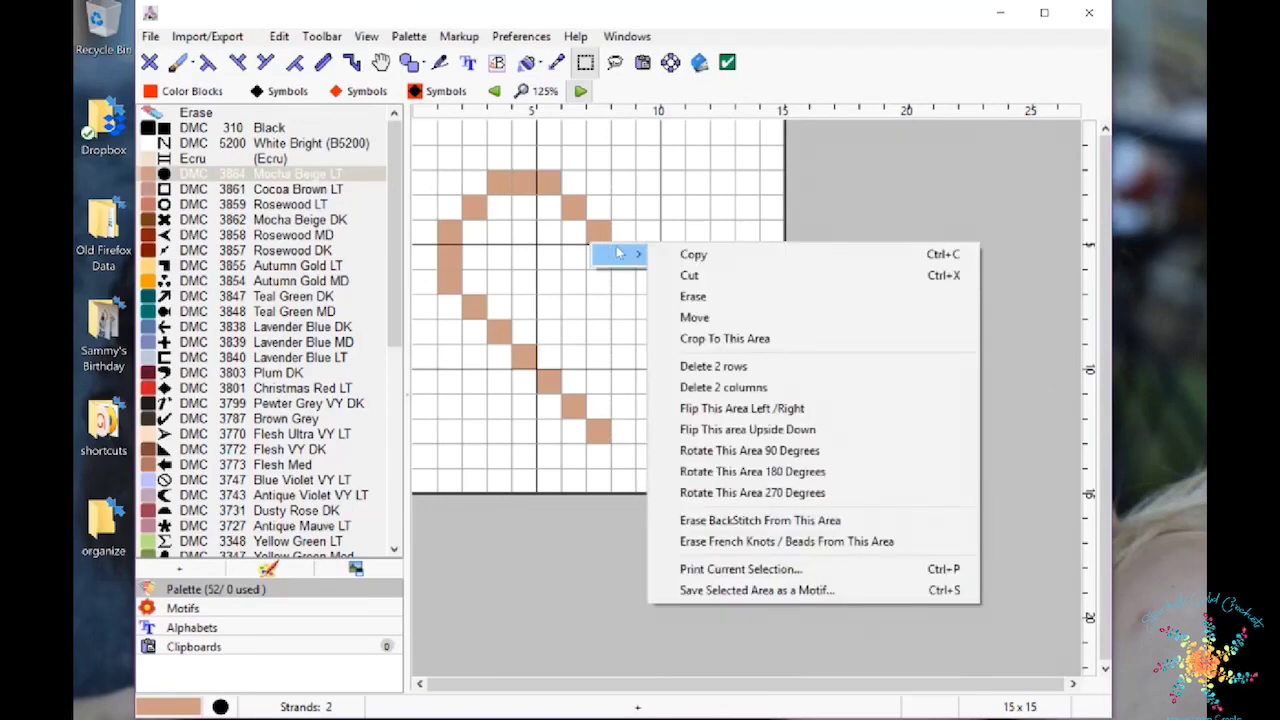
left_click(628, 258)
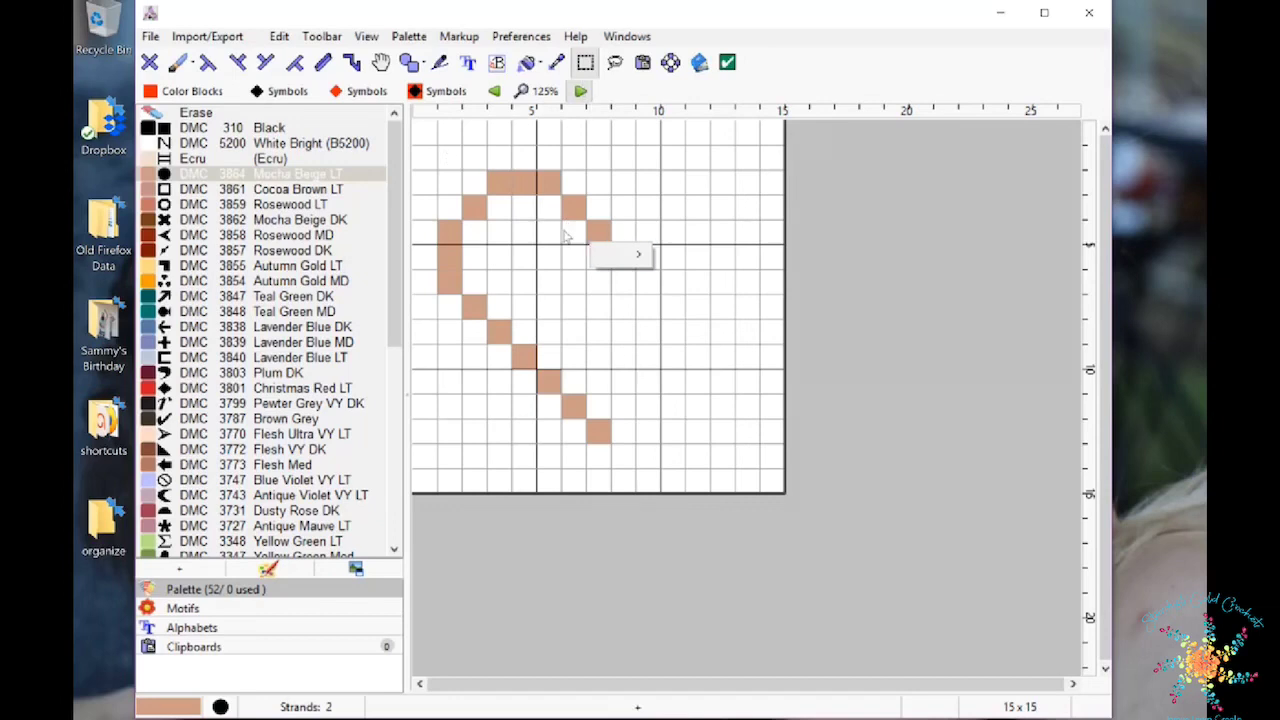
- Reselect and copy the half-heart, then paste the duplicate to the right of the original
left_click(585, 63)
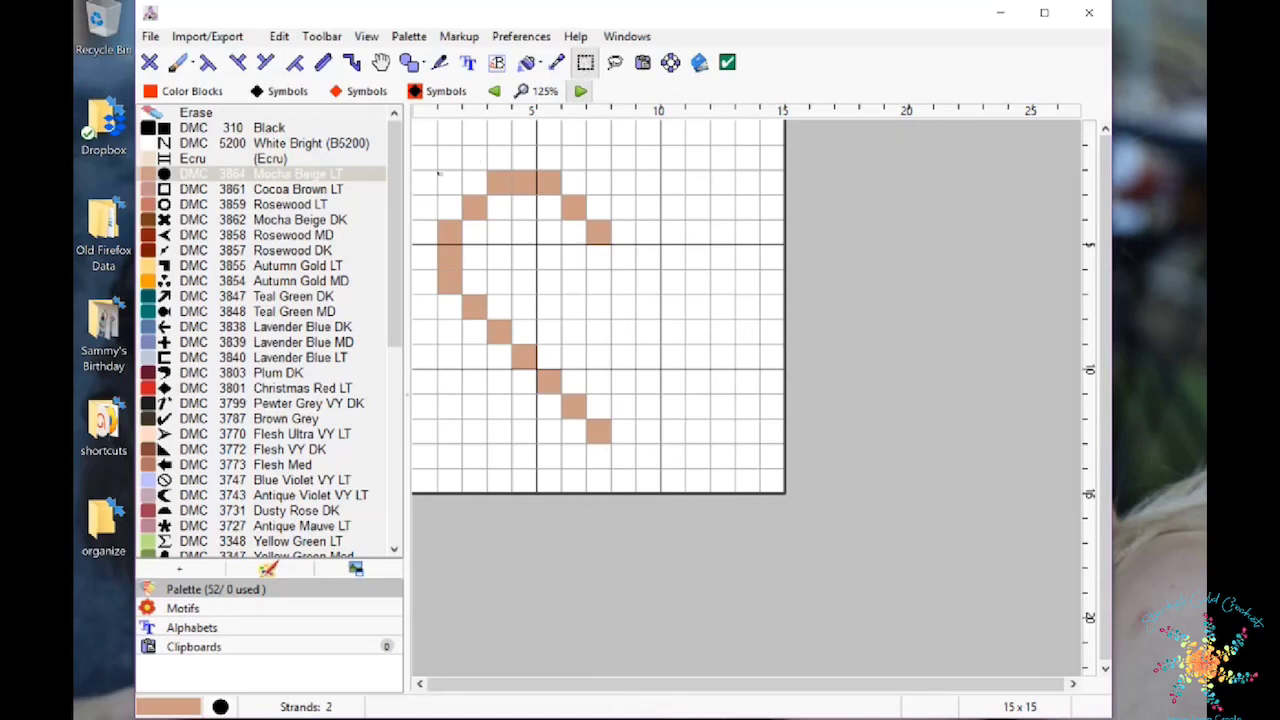
left_click_drag(438, 173, 630, 456)
mouse_move(660, 467)
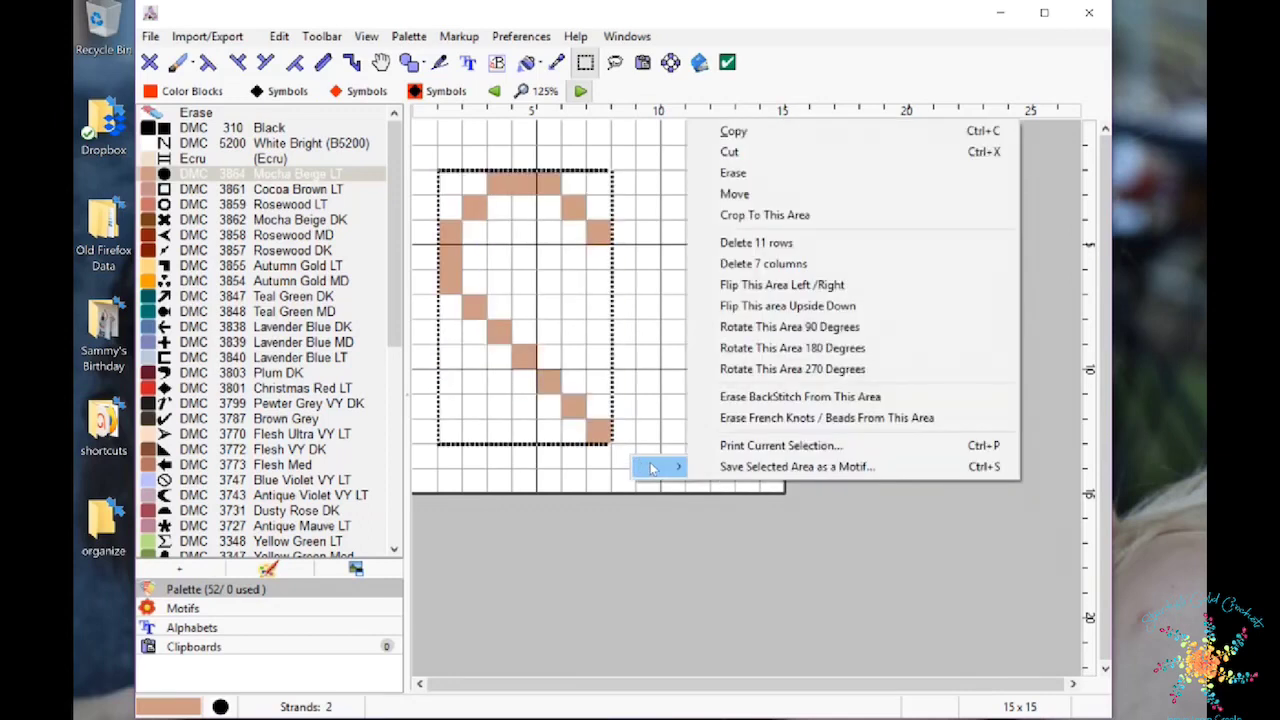
left_click(760, 132)
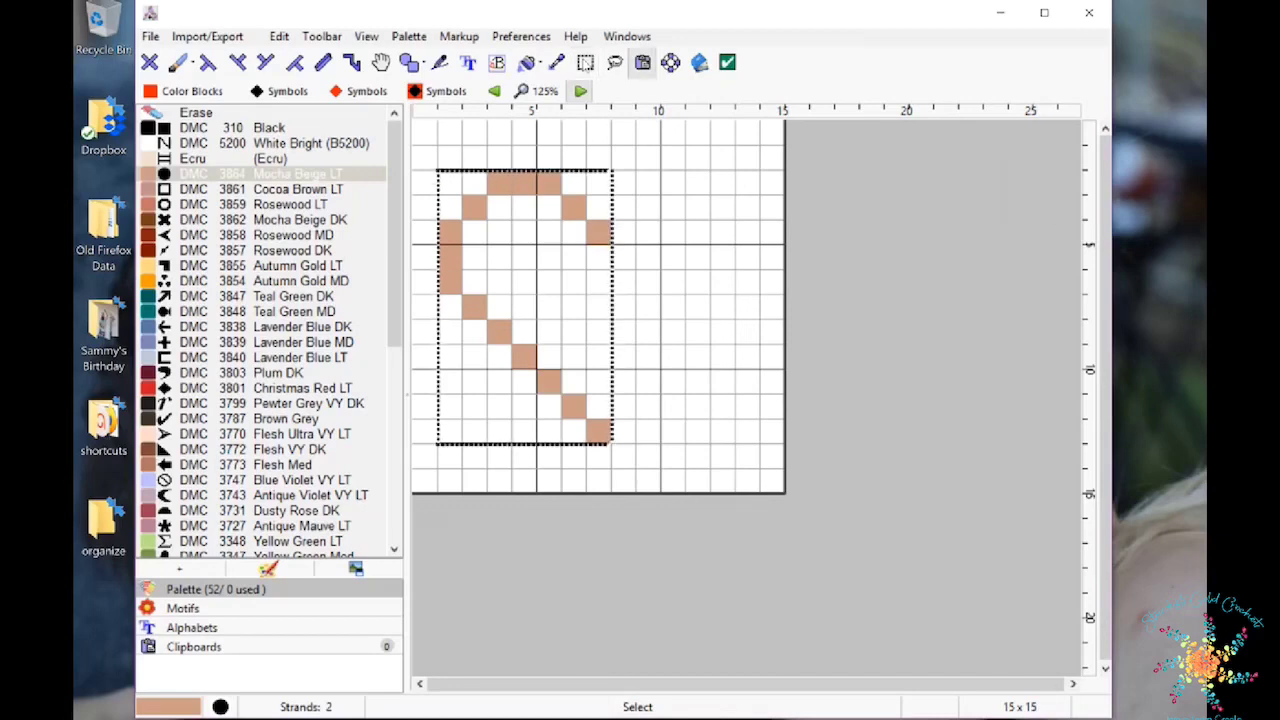
left_click(642, 62)
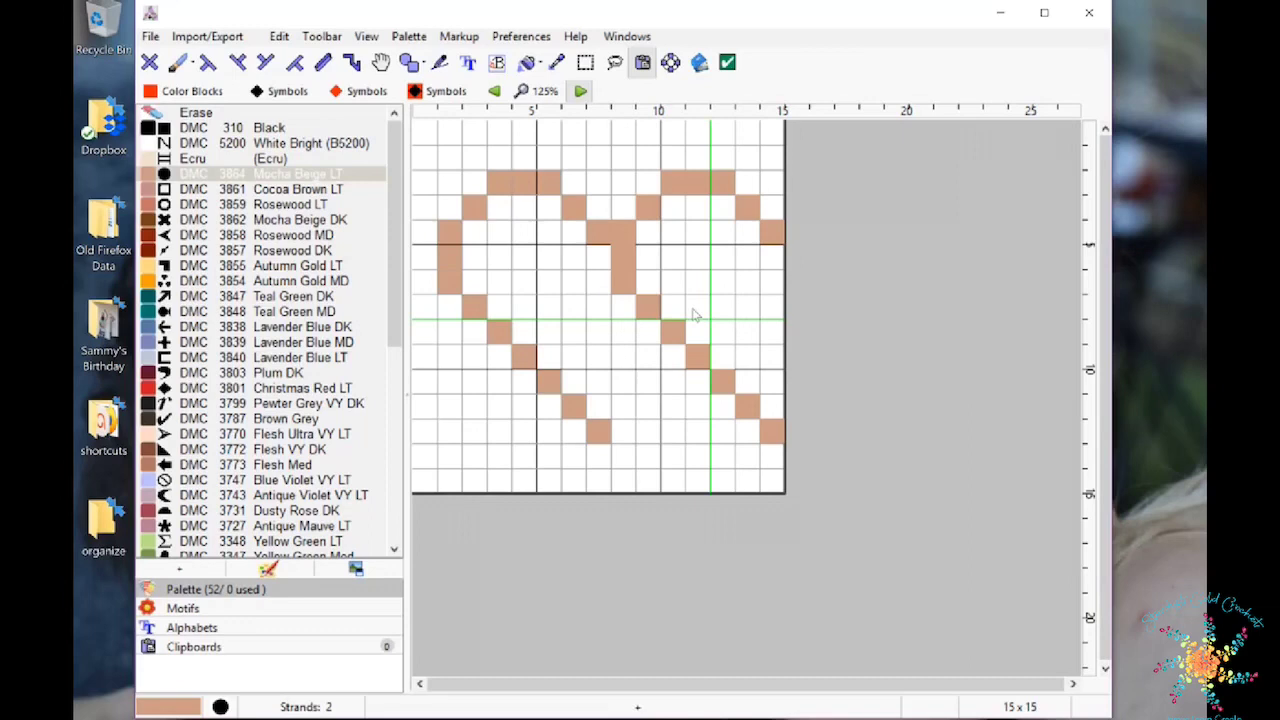
left_click(695, 315)
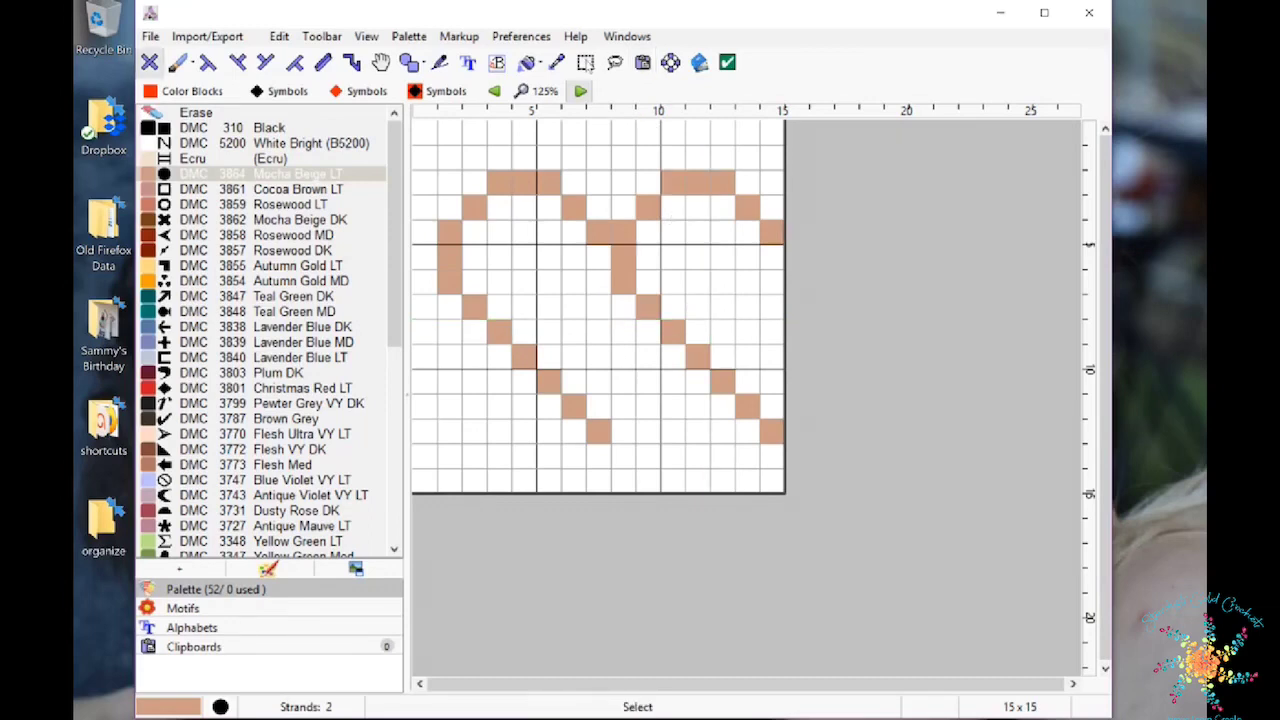
left_click(586, 62)
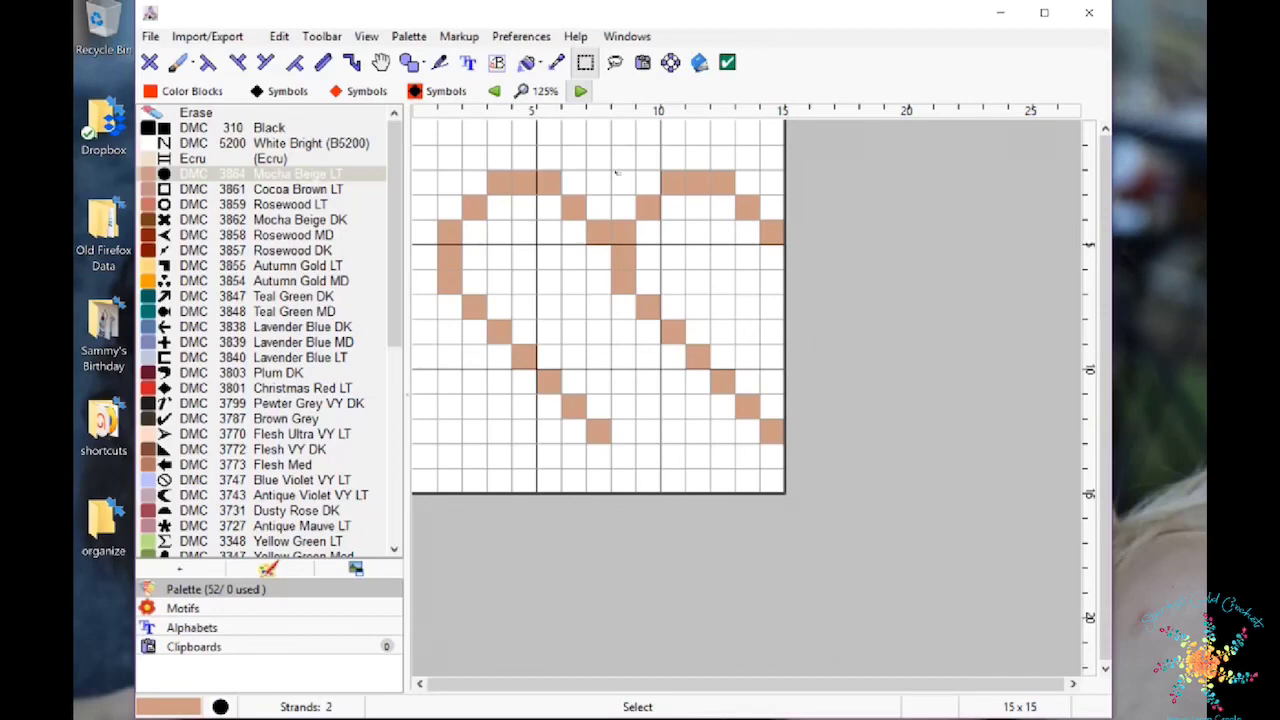
- Flip the right-hand copy left/right and stamp it back onto the grid
left_click_drag(616, 173, 807, 468)
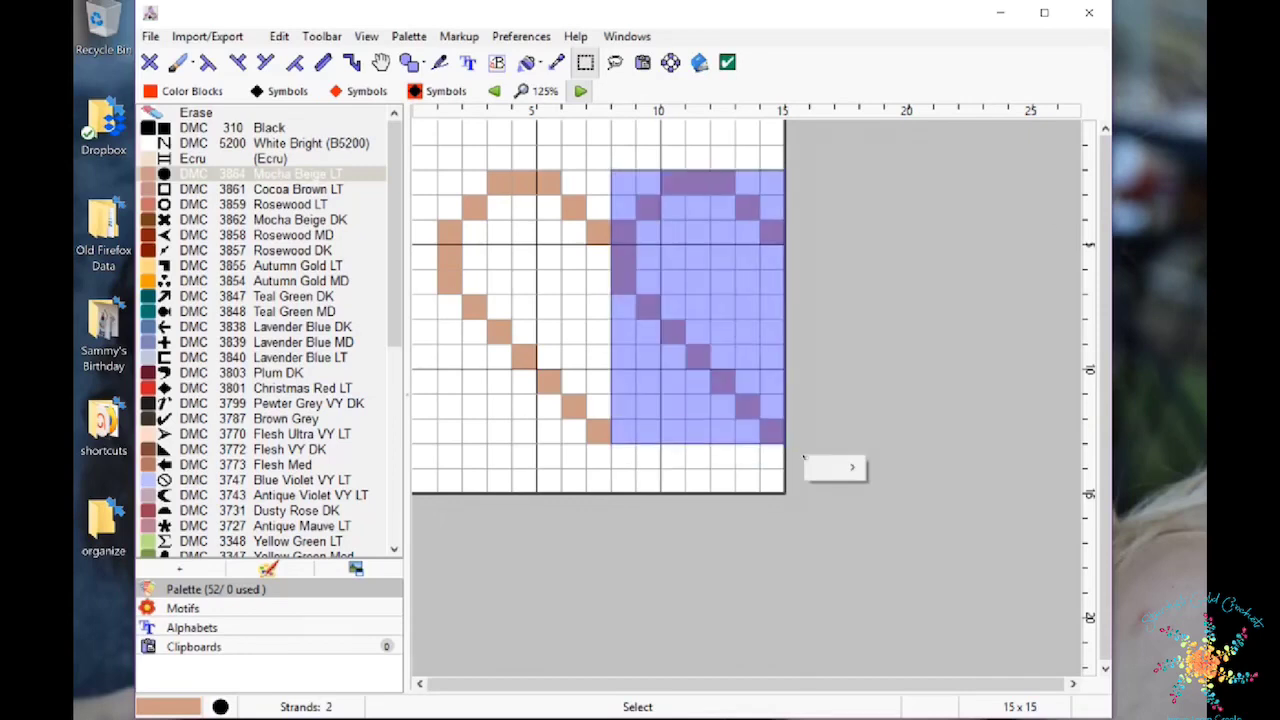
left_click(825, 469)
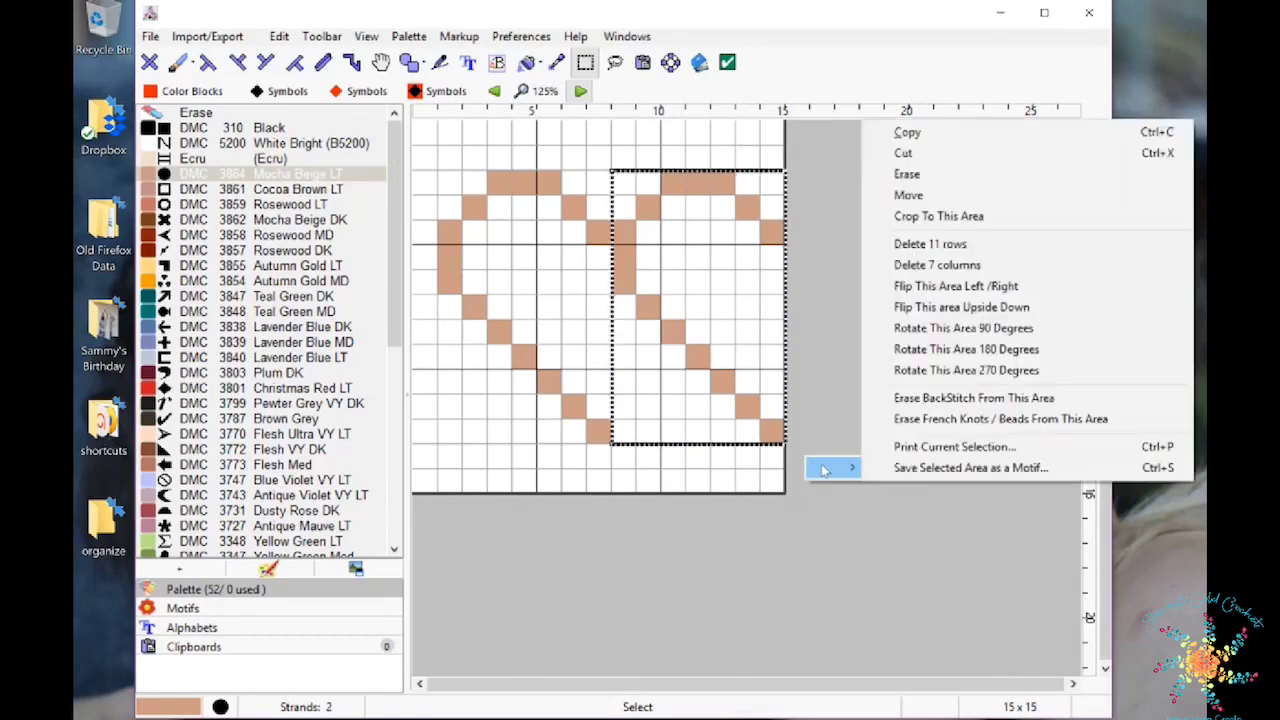
left_click(983, 289)
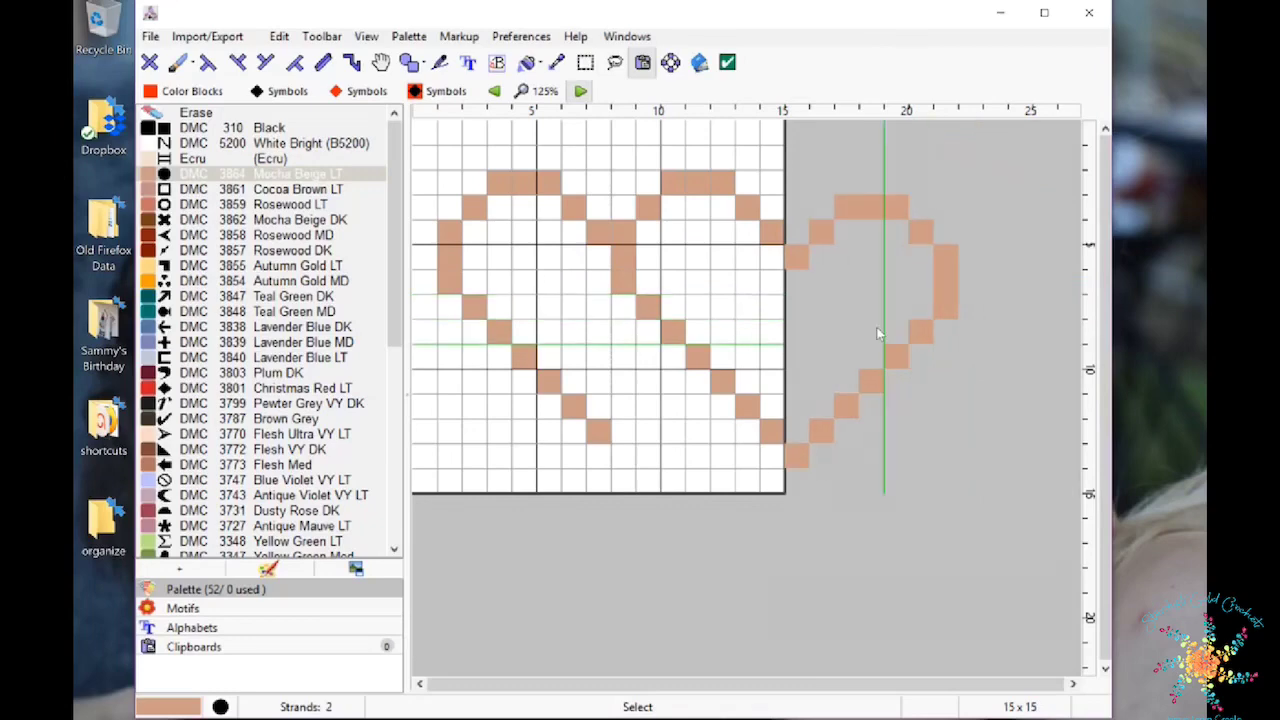
left_click(703, 315)
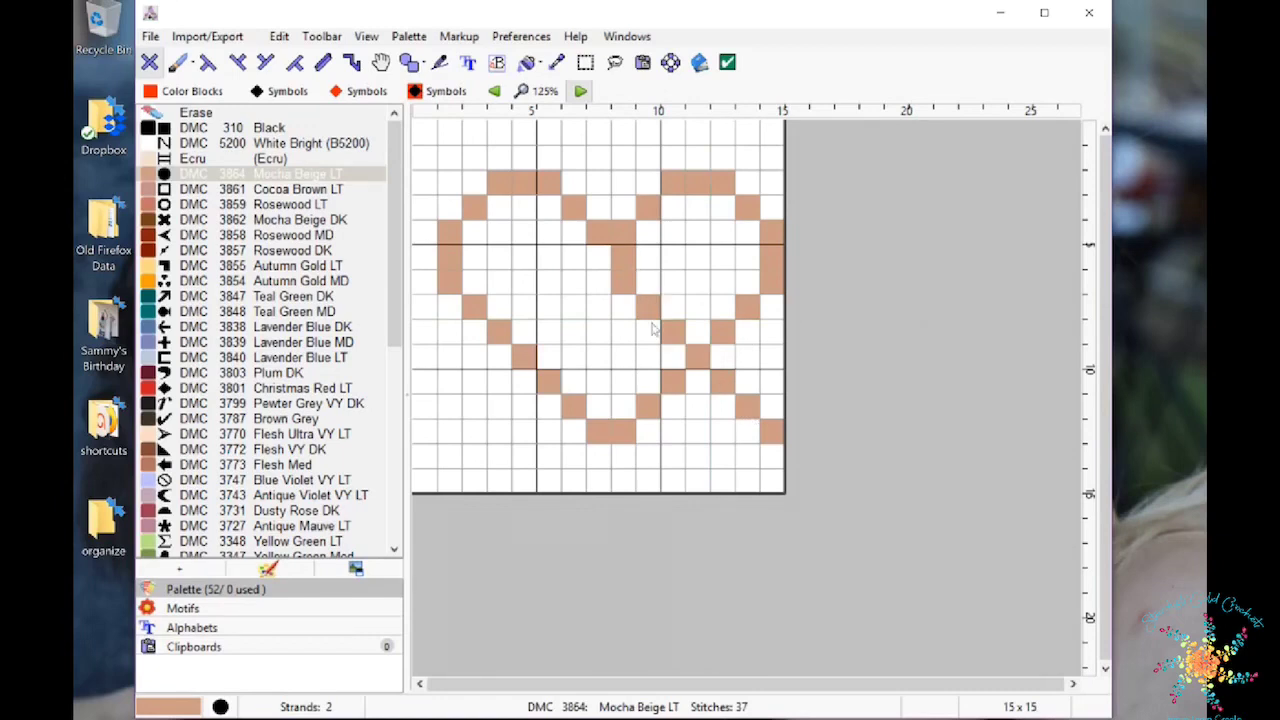
- Undo the misplaced mirrored copy with Edit > Undo
left_click(277, 37)
left_click(290, 54)
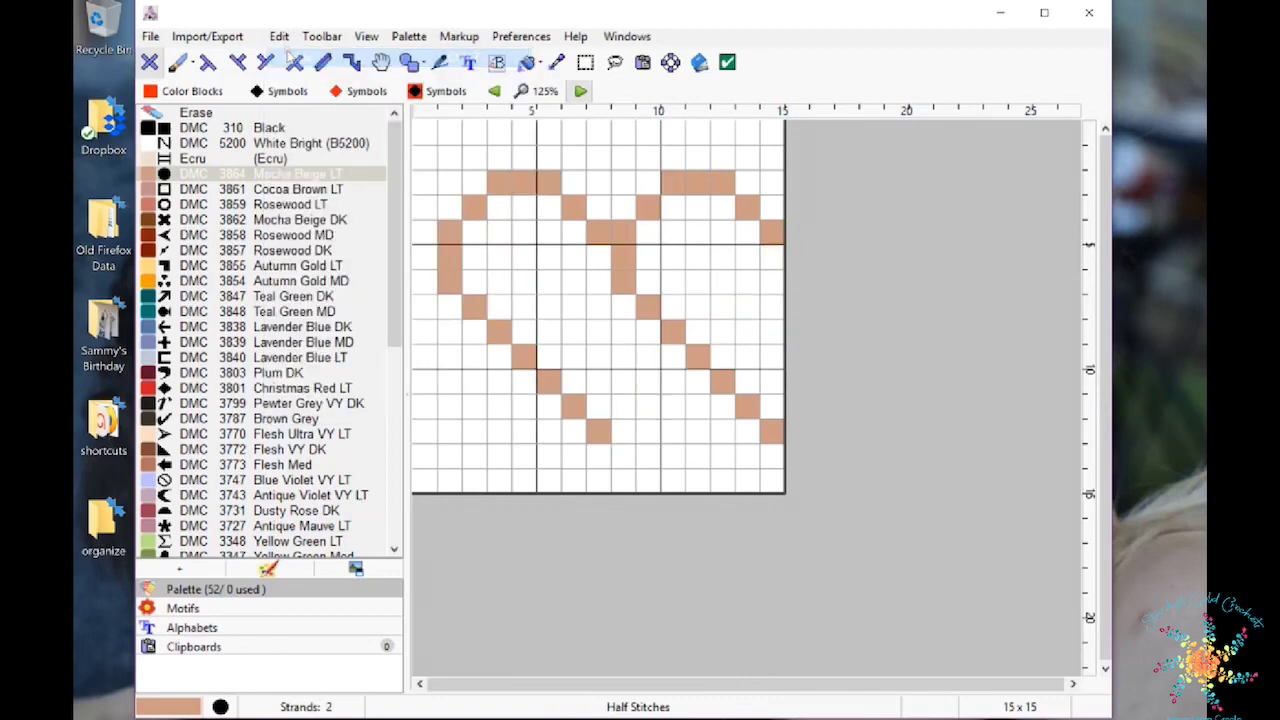
left_click(277, 37)
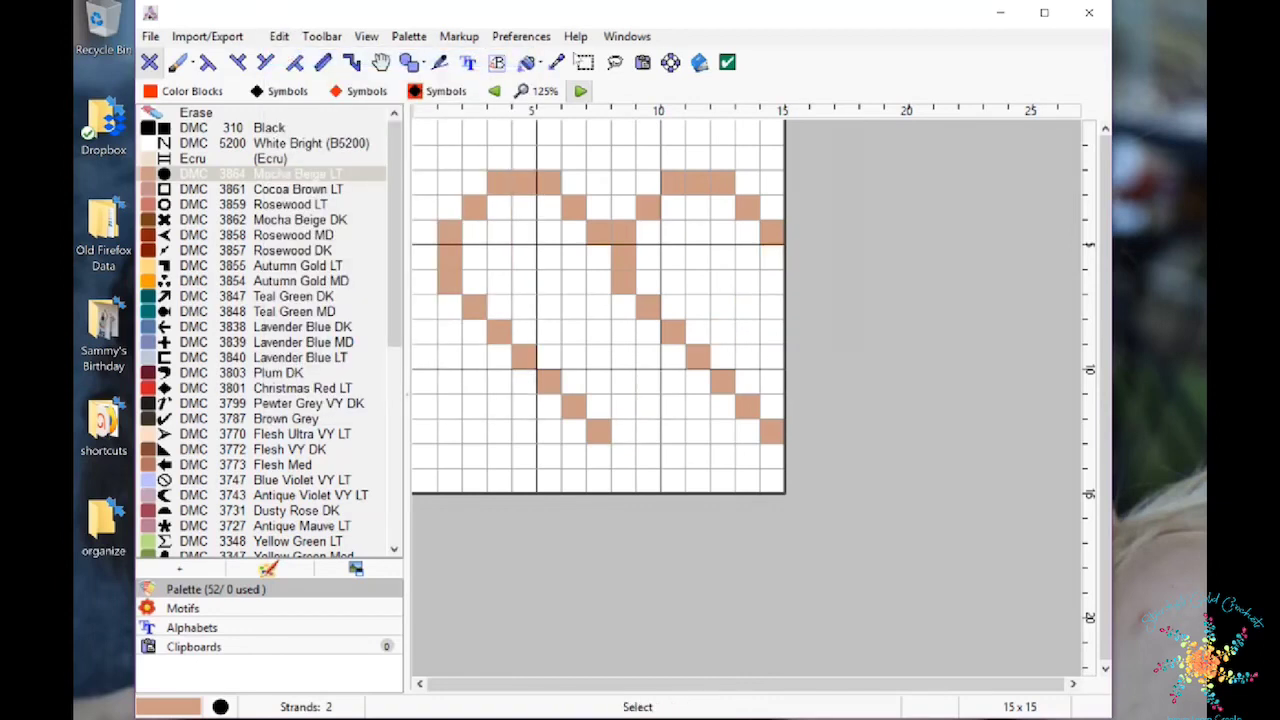
- Select the right-hand half, cut it, then restore it
left_click(585, 62)
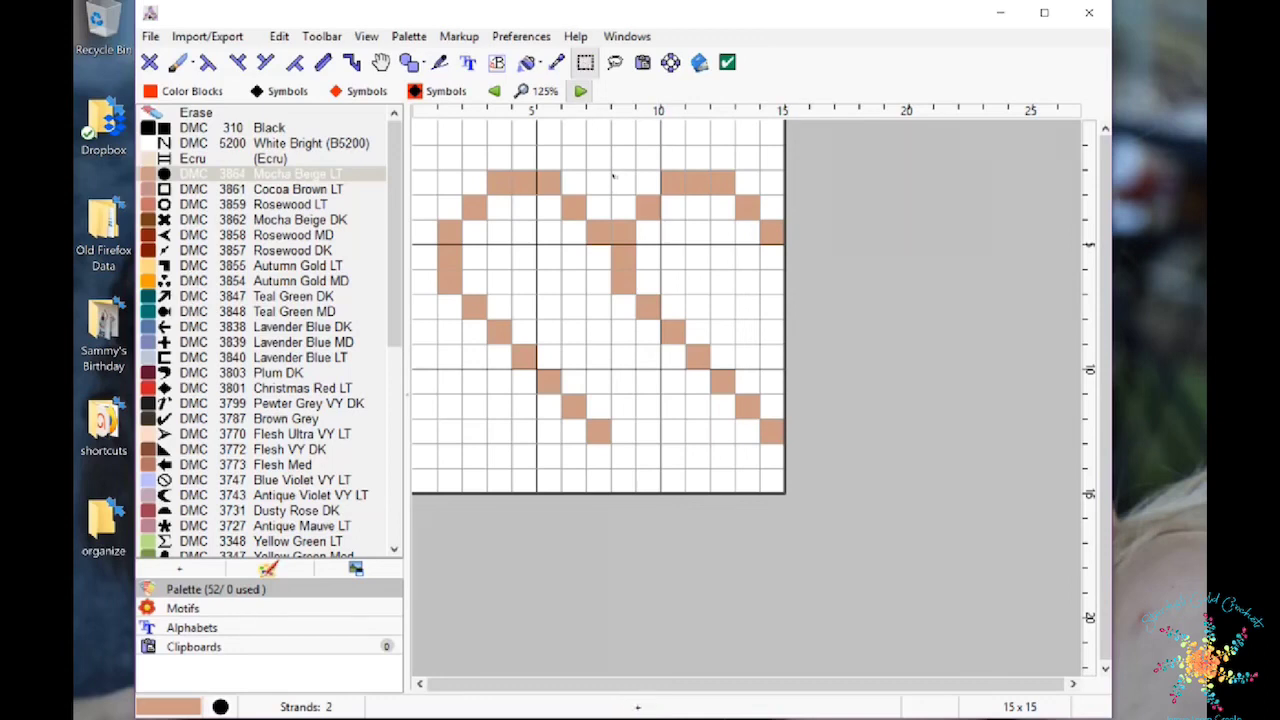
mouse_move(613, 176)
left_mouse_down()
mouse_move(766, 376)
mouse_move(797, 446)
left_mouse_up()
right_click(797, 446)
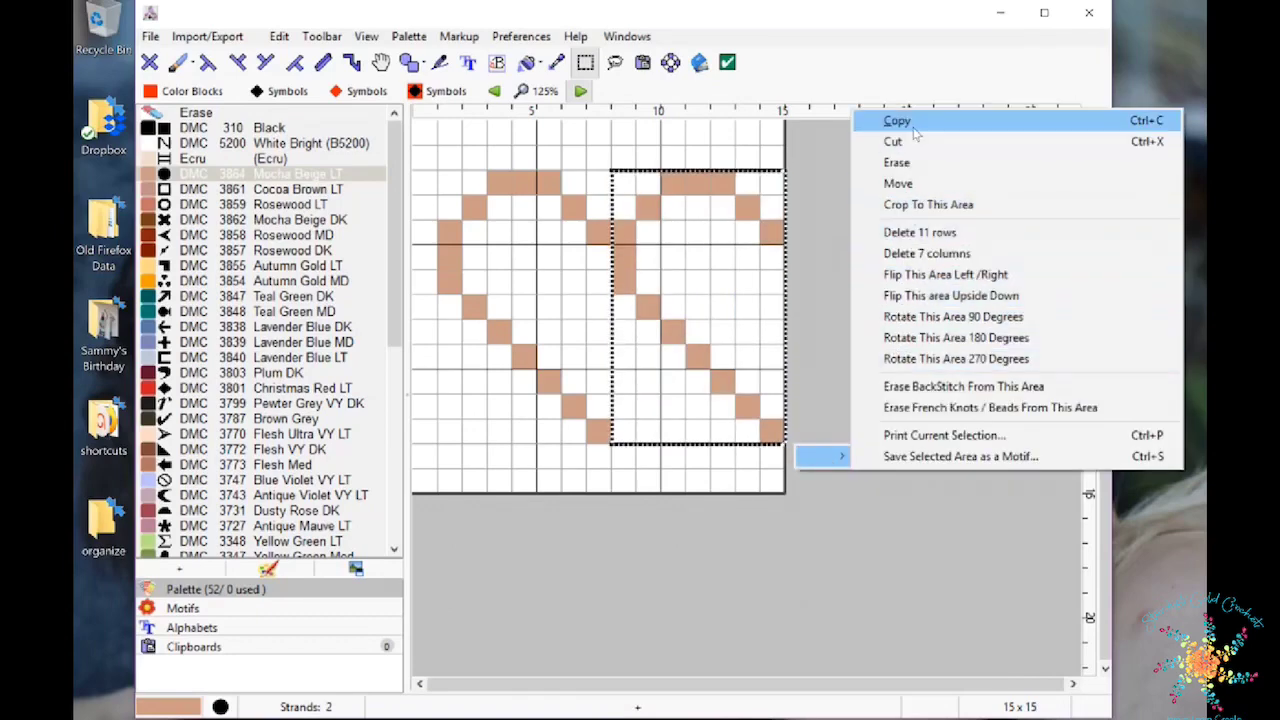
left_click(913, 132)
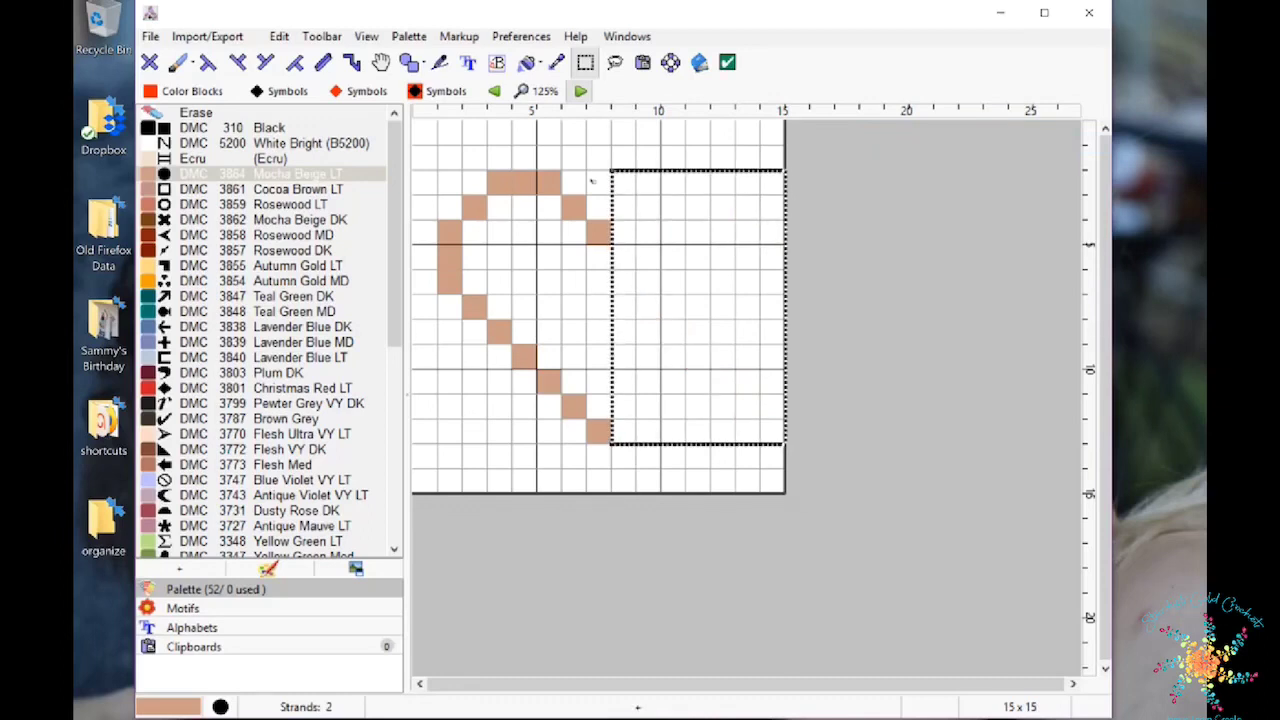
key("ctrl+v")
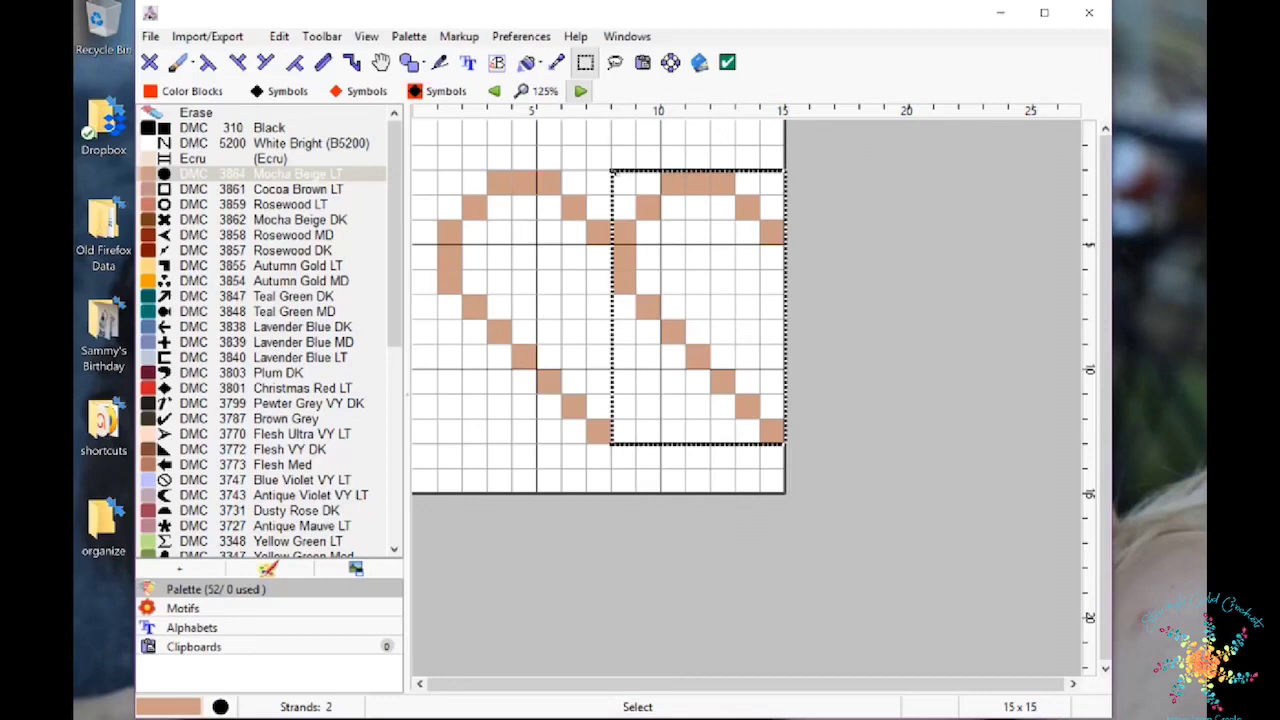
right_click(669, 278)
mouse_move(687, 290)
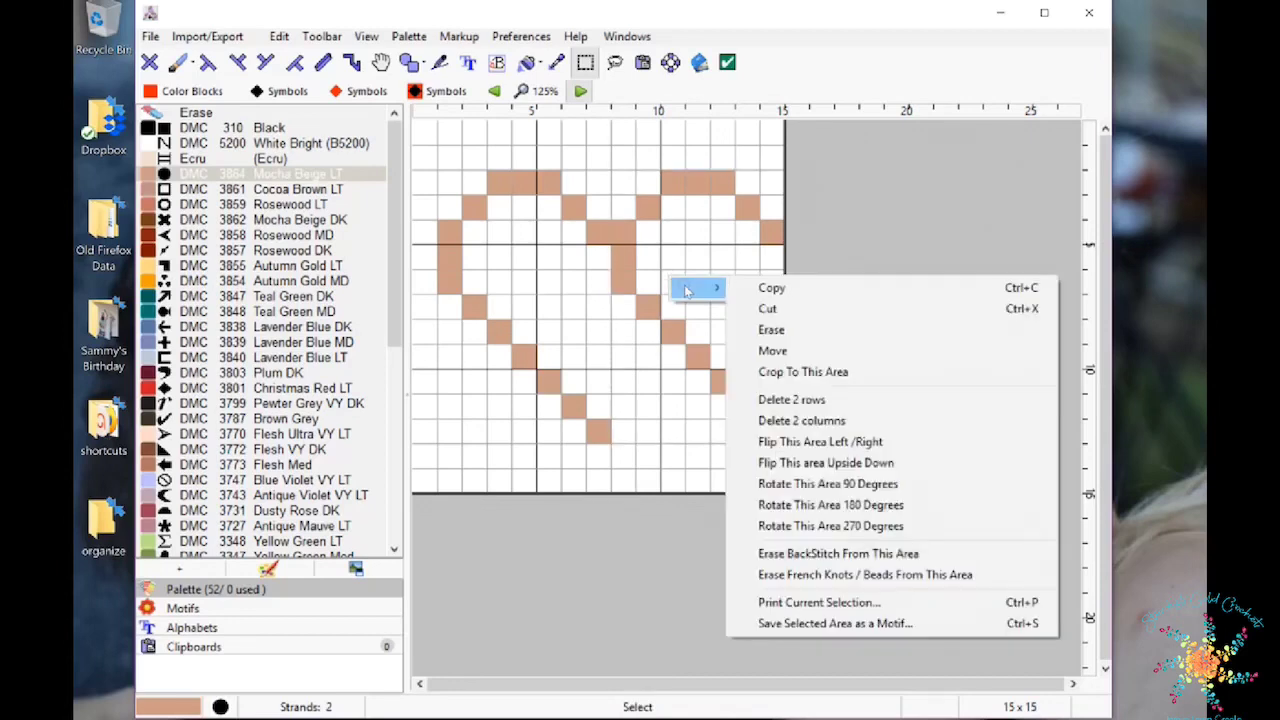
right_click(616, 176)
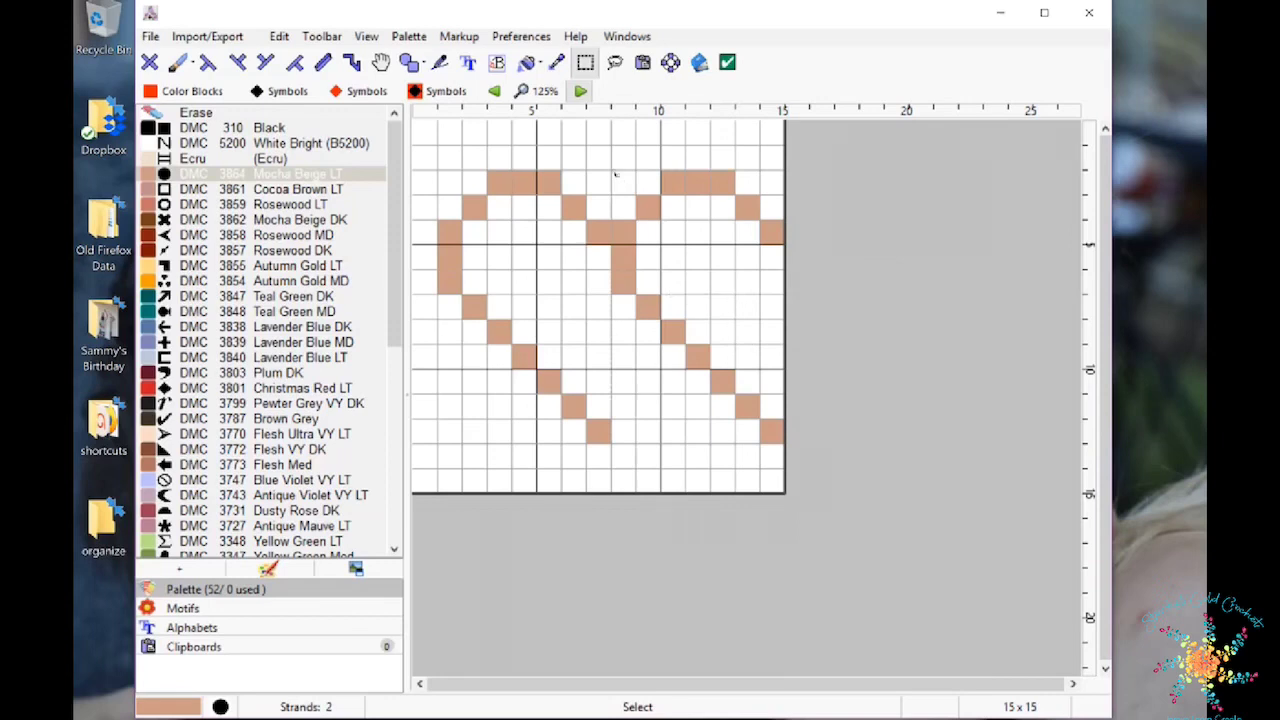
left_click(590, 76)
- Flip the right-hand half left/right and place it to form the heart's right side
left_click_drag(616, 175, 810, 468)
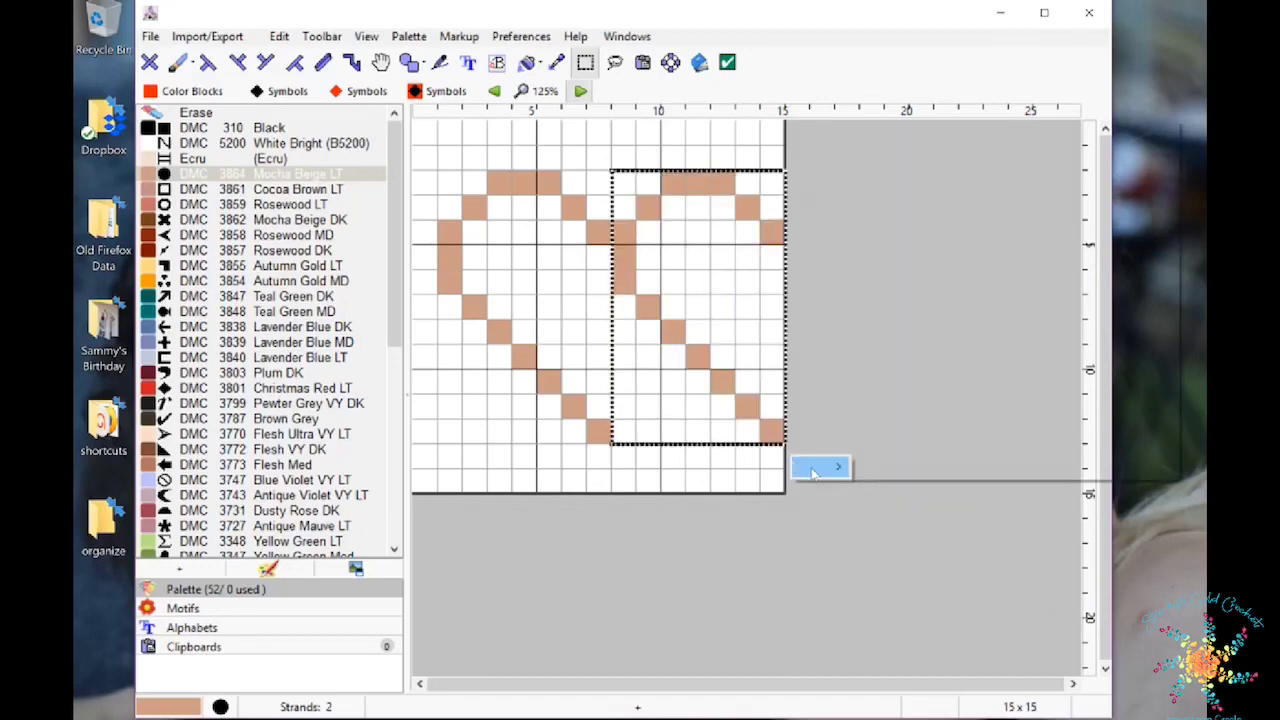
mouse_move(813, 473)
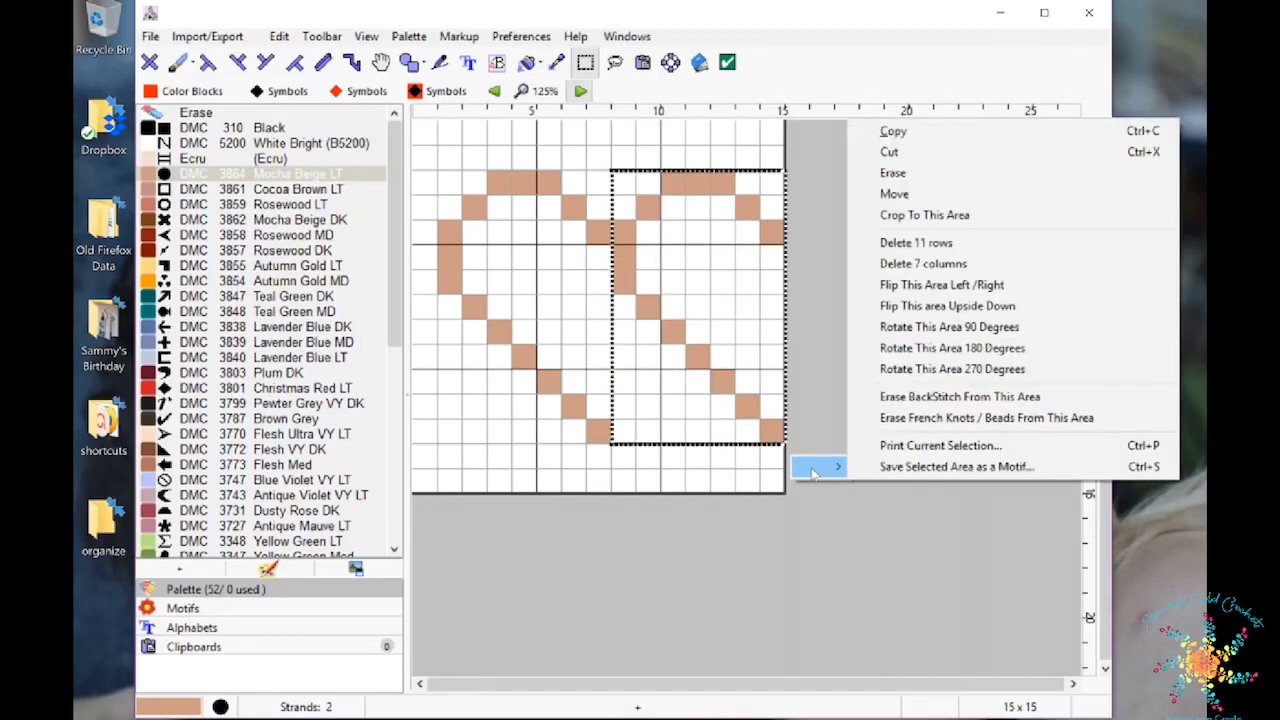
left_click(1031, 288)
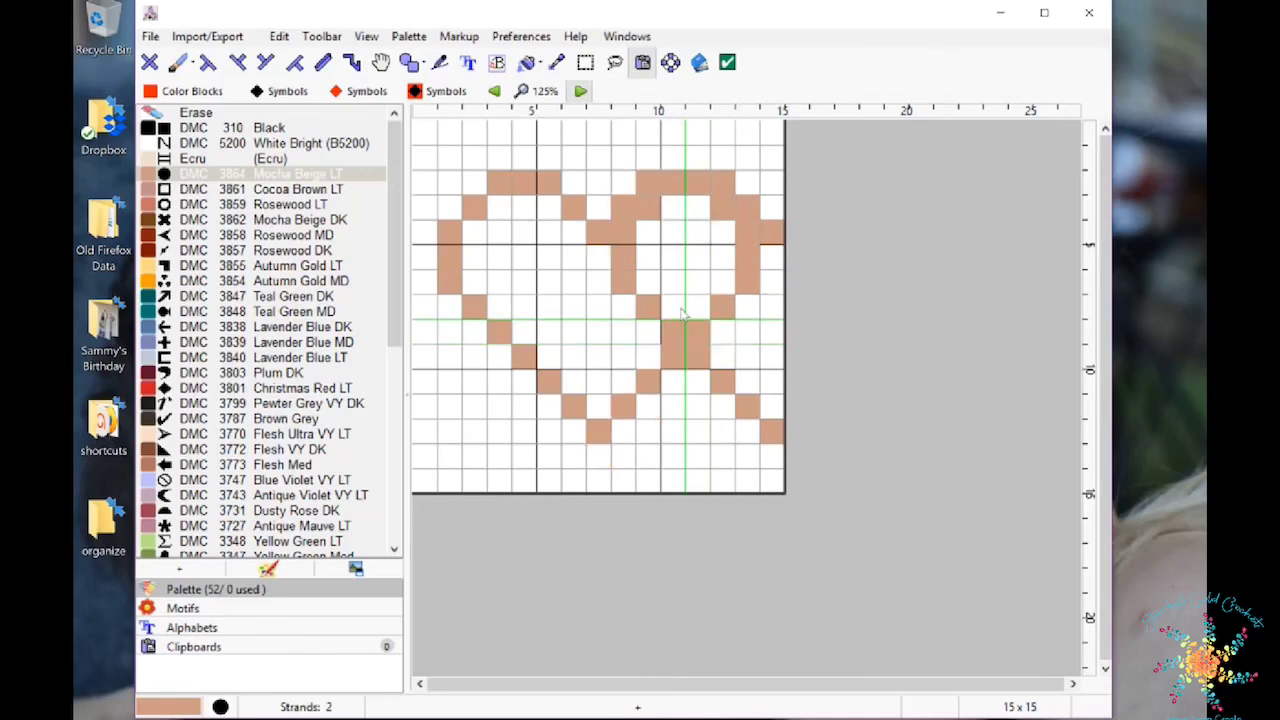
left_click(683, 313)
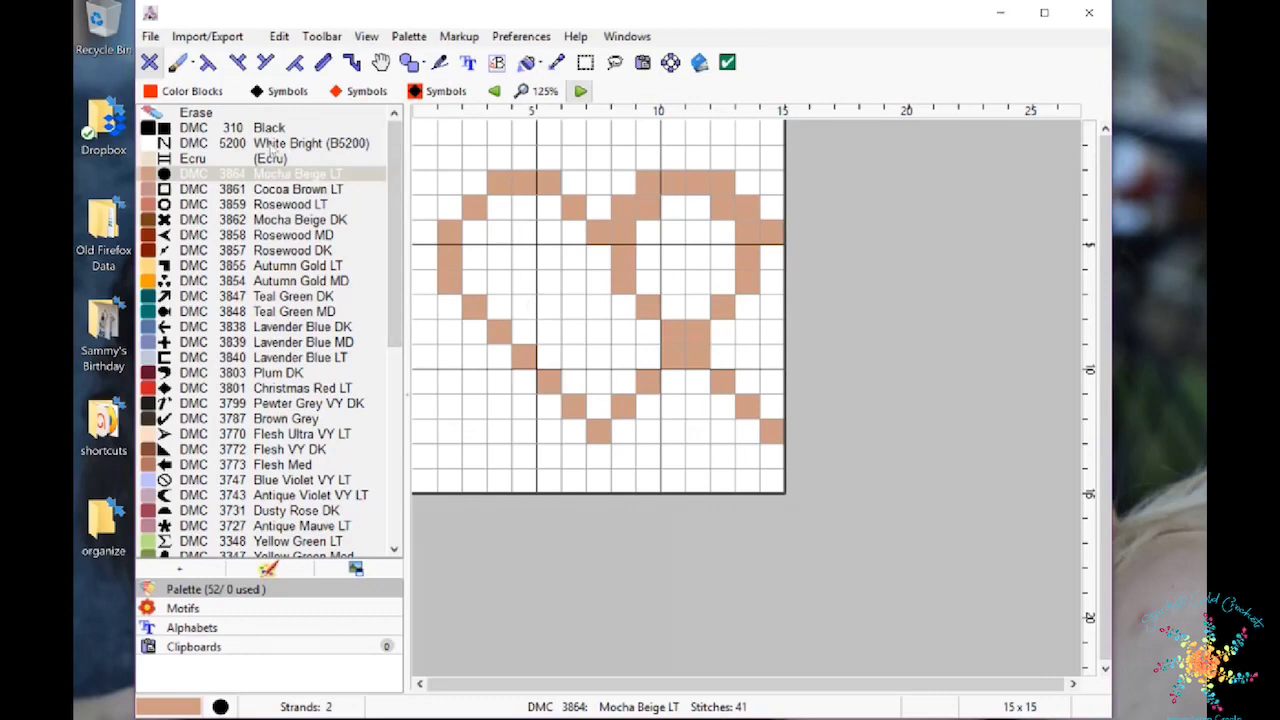
- Paint the stray stitches inside the heart and along the lower-right diagonal White Bright
left_click(271, 145)
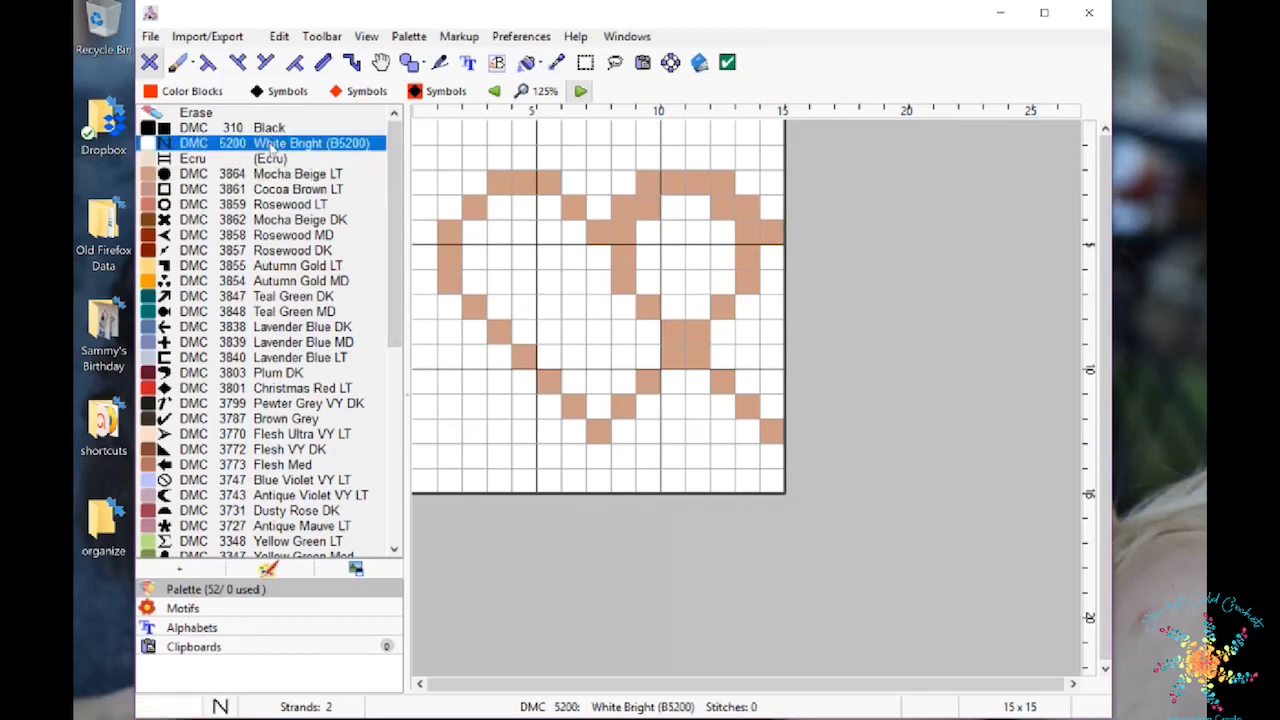
left_click(627, 240)
left_click(630, 258)
left_click(632, 283)
left_click(648, 301)
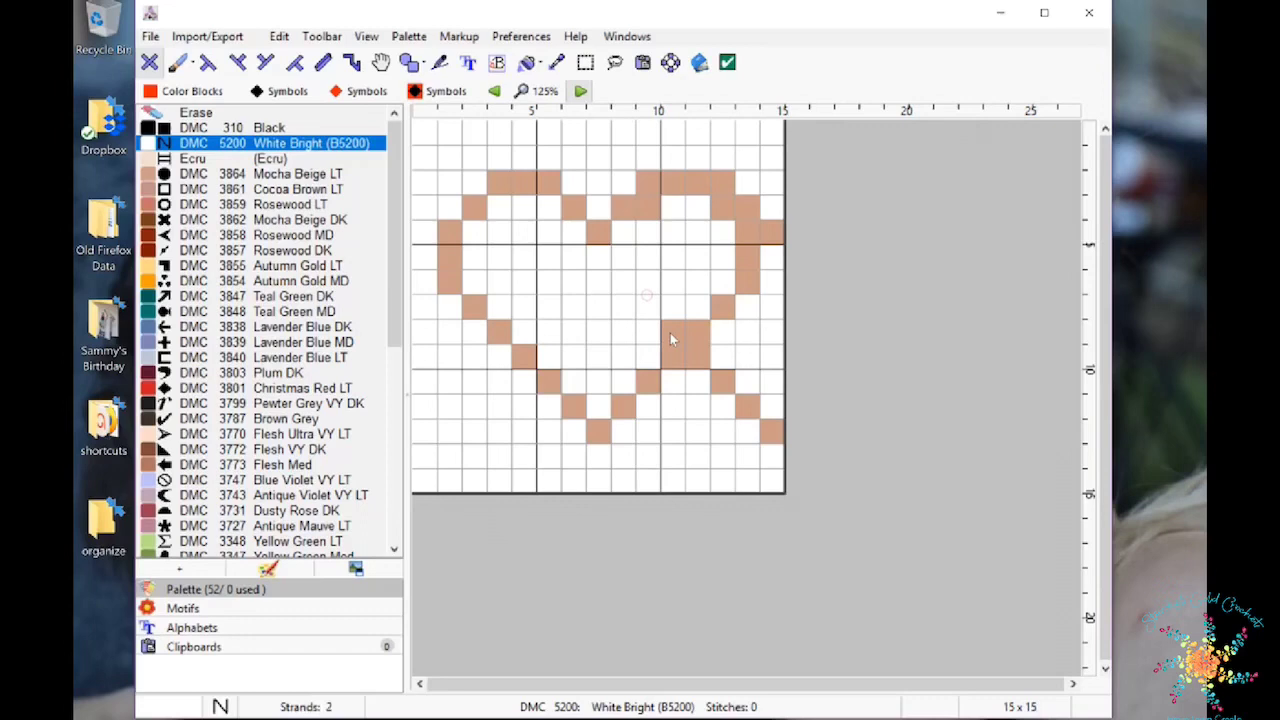
left_click(672, 336)
left_click(698, 358)
left_click(745, 408)
left_click(768, 435)
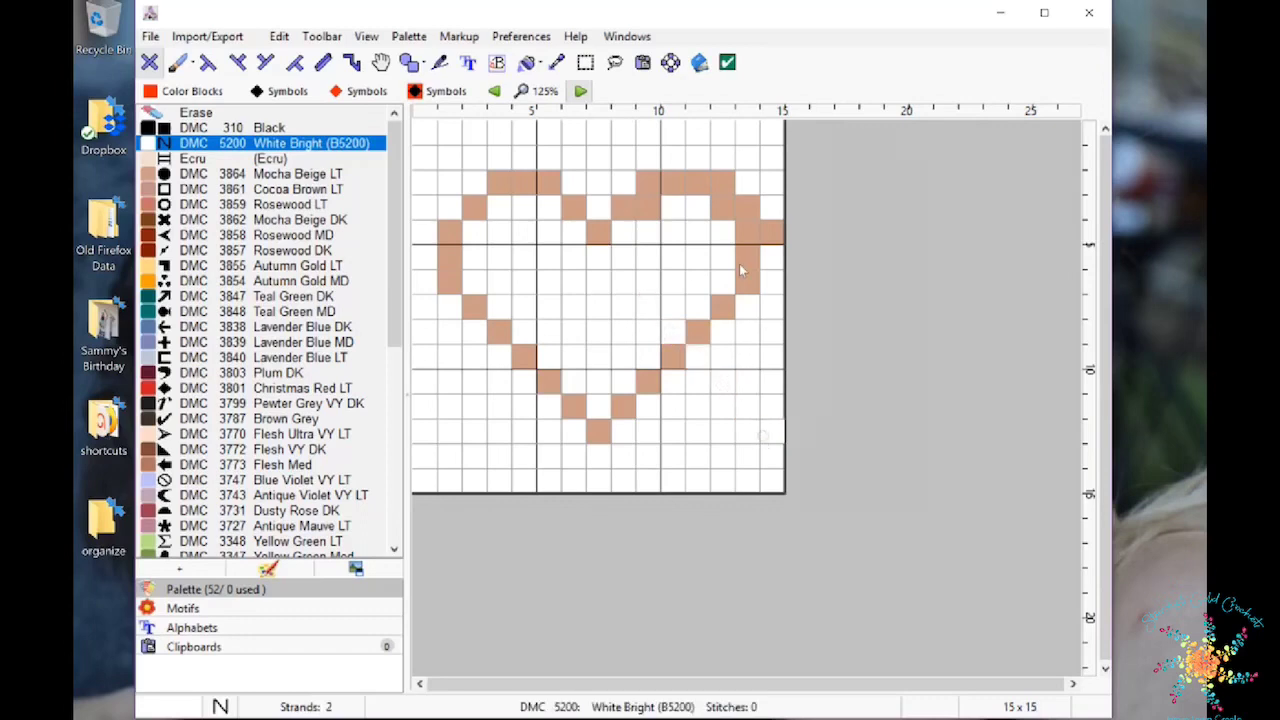
- Whiten the extra cells at the heart's upper-right dip and top right
left_click(770, 233)
left_click(723, 208)
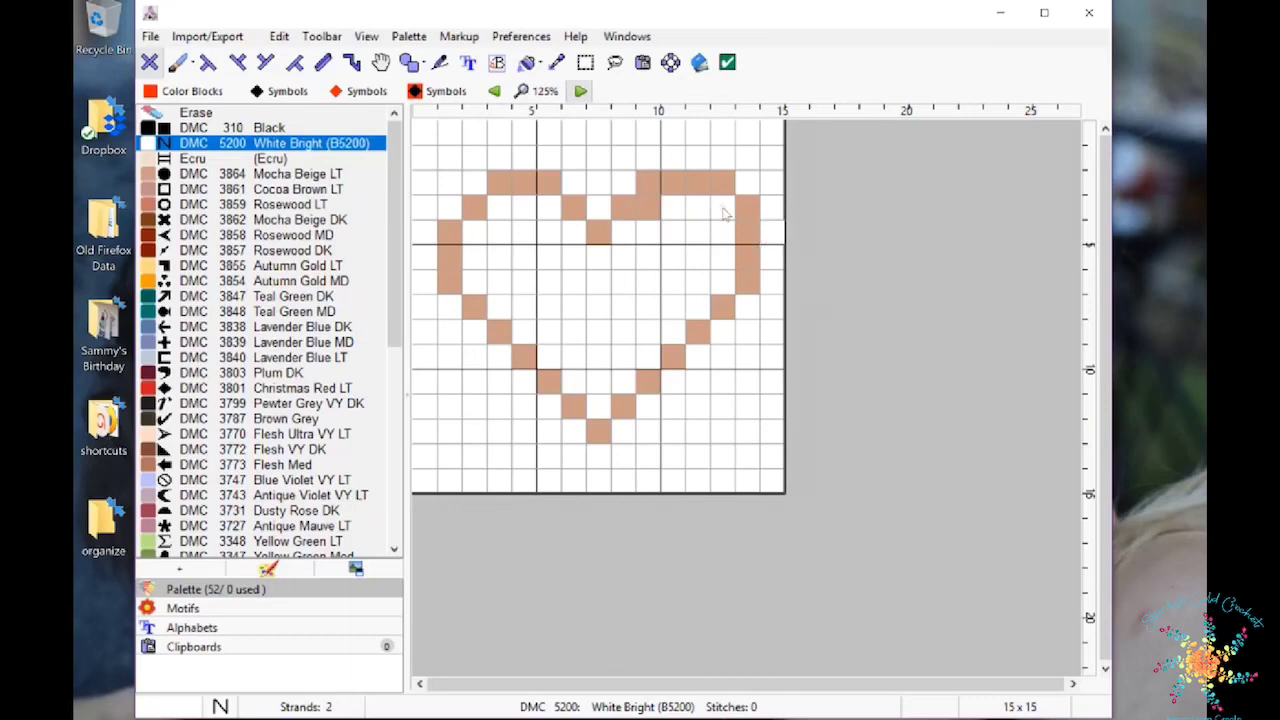
left_click(656, 213)
left_click(748, 208)
left_click(719, 183)
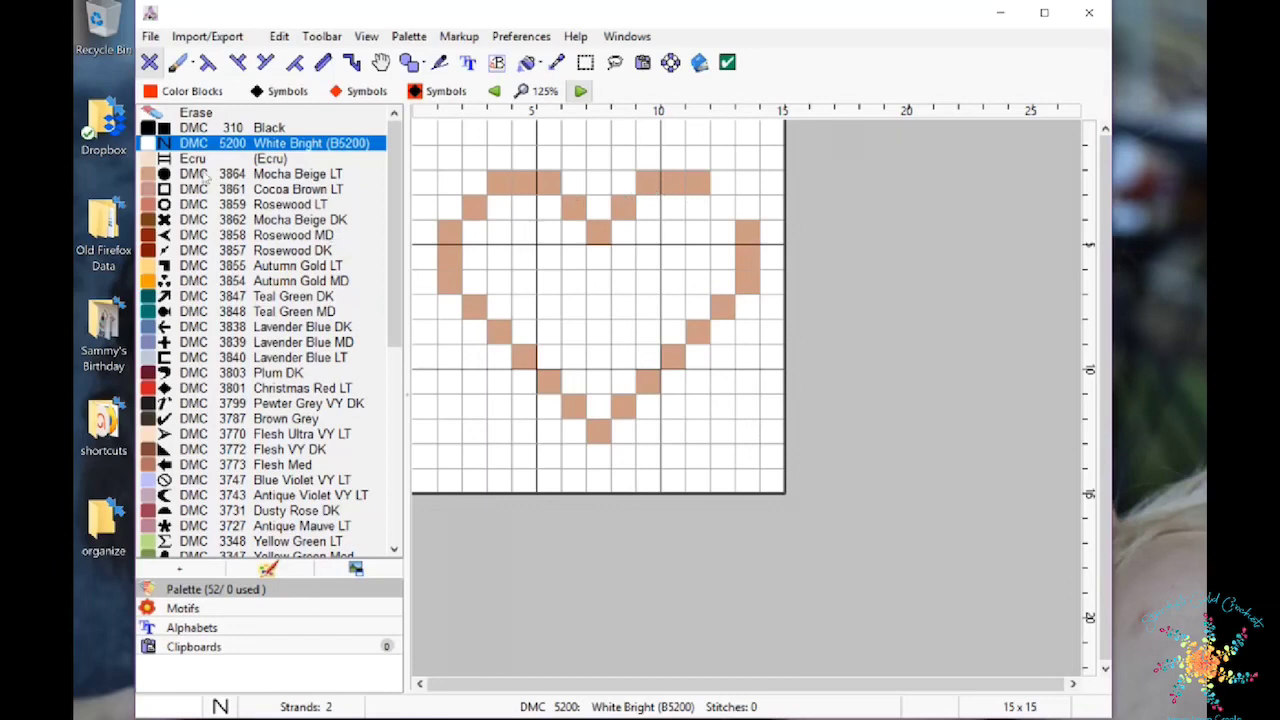
- Switch the working colour to Ecru and pick the Select tool
left_click(243, 176)
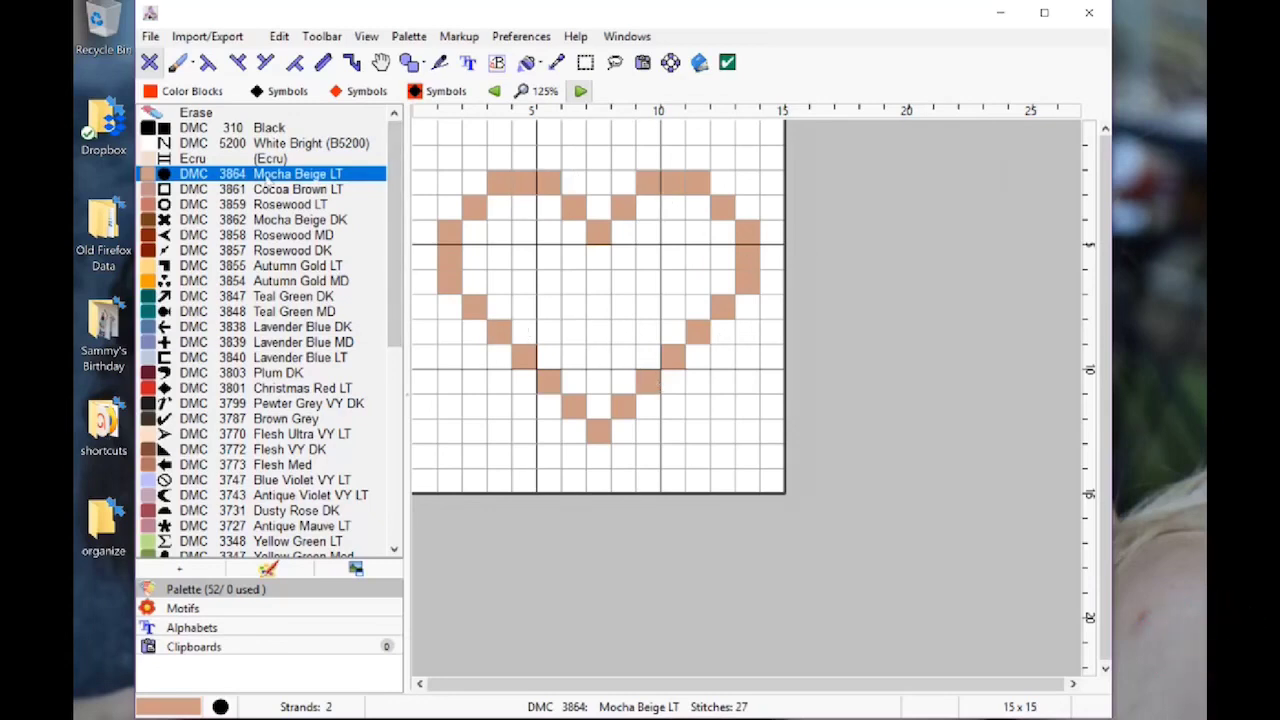
left_click(289, 146)
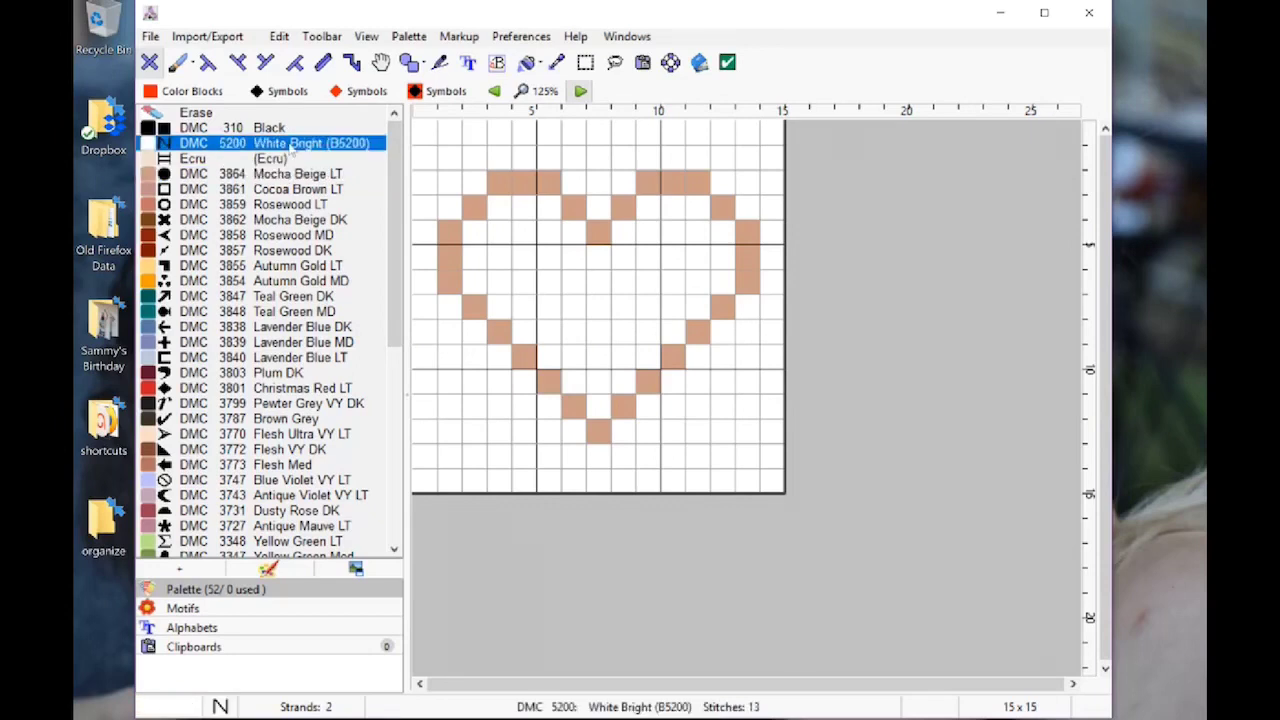
left_click(291, 160)
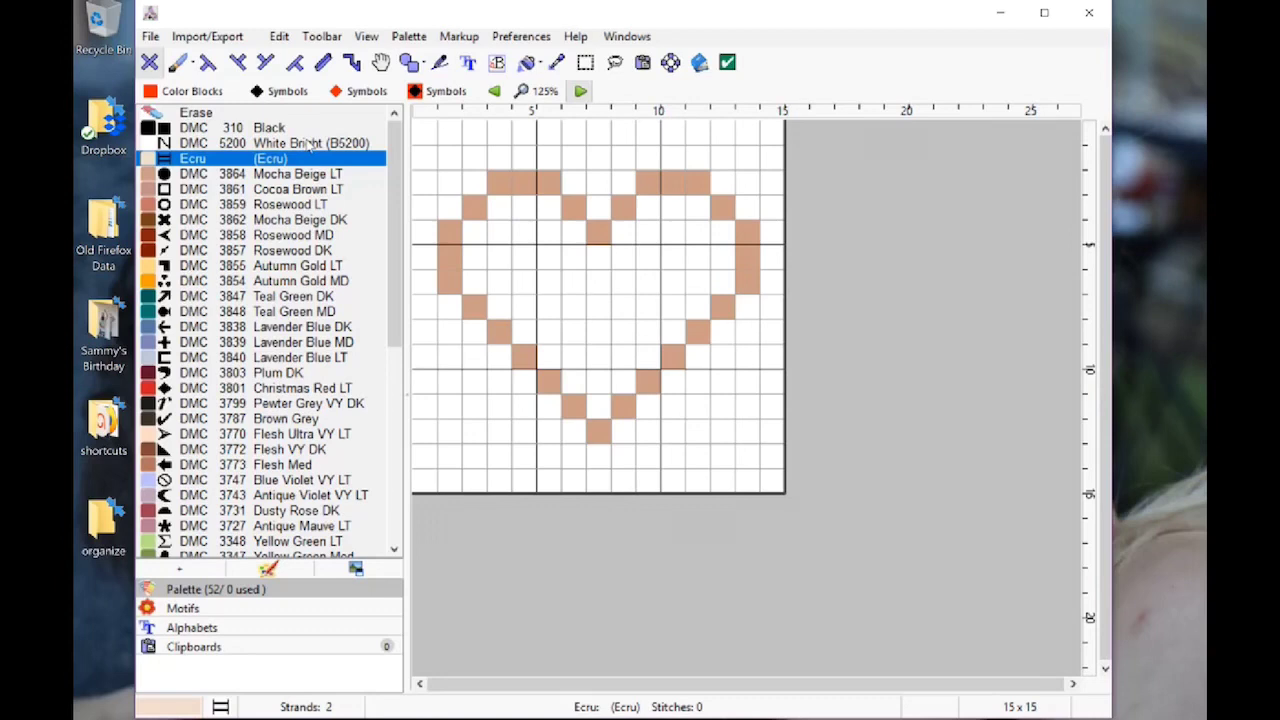
left_click(586, 63)
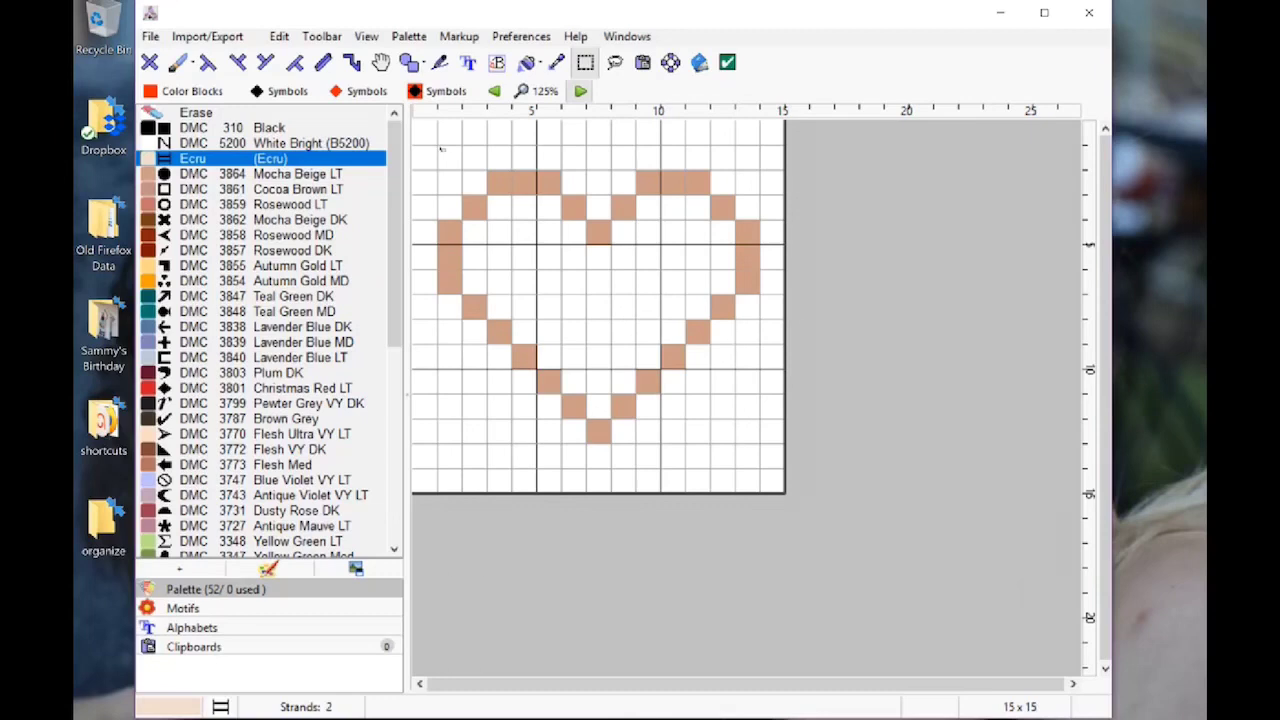
- Draw a selection rectangle from the heart's top-left cell to its bottom-right cell, redoing it once
left_click_drag(449, 151, 768, 461)
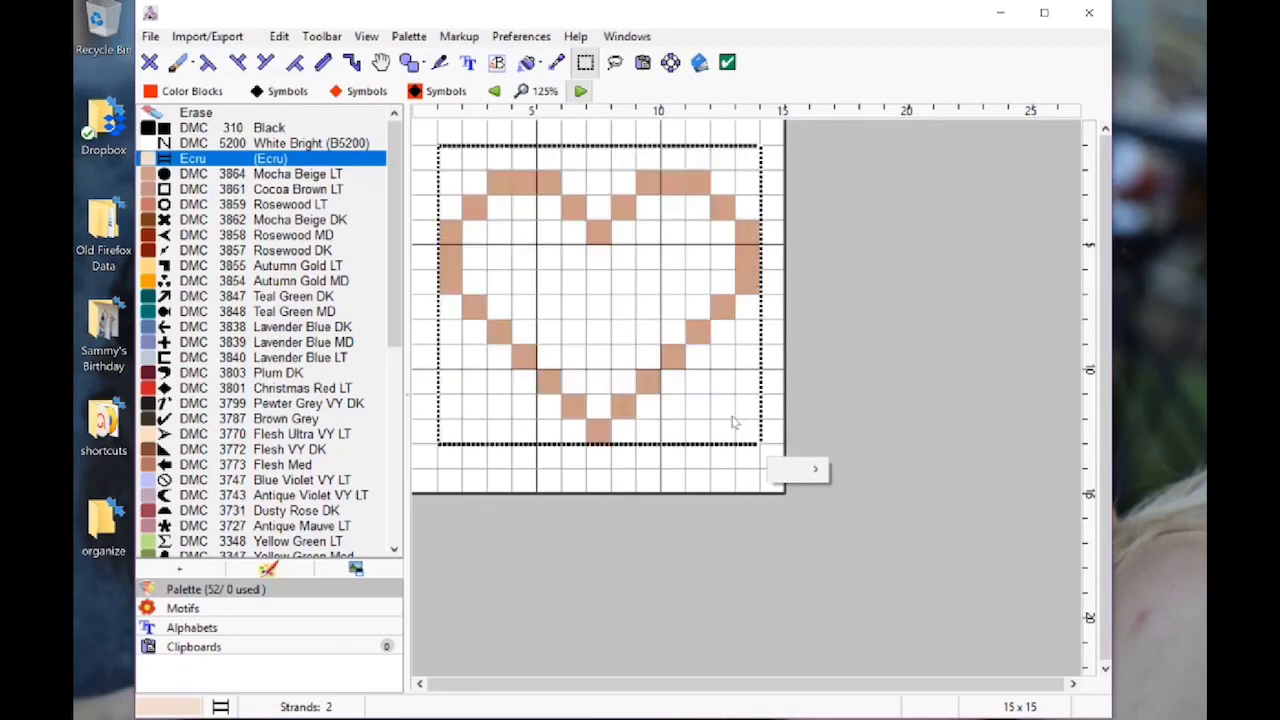
left_click(438, 172)
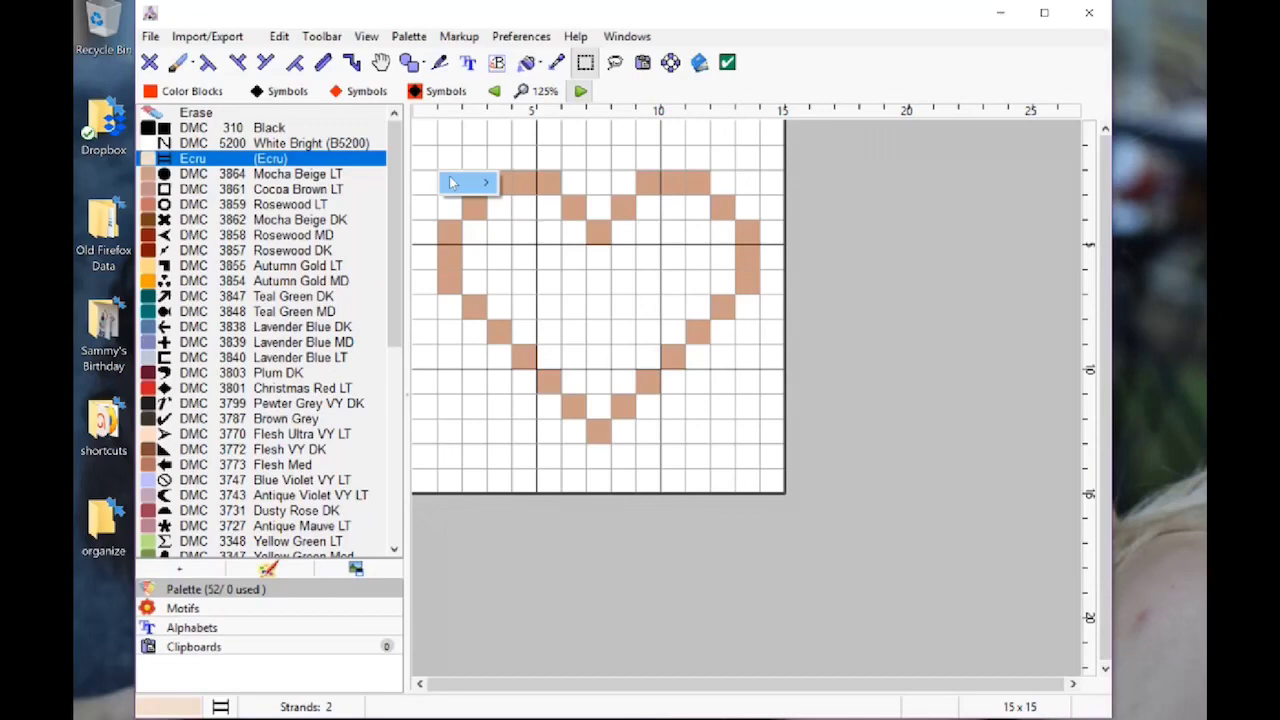
mouse_move(452, 175)
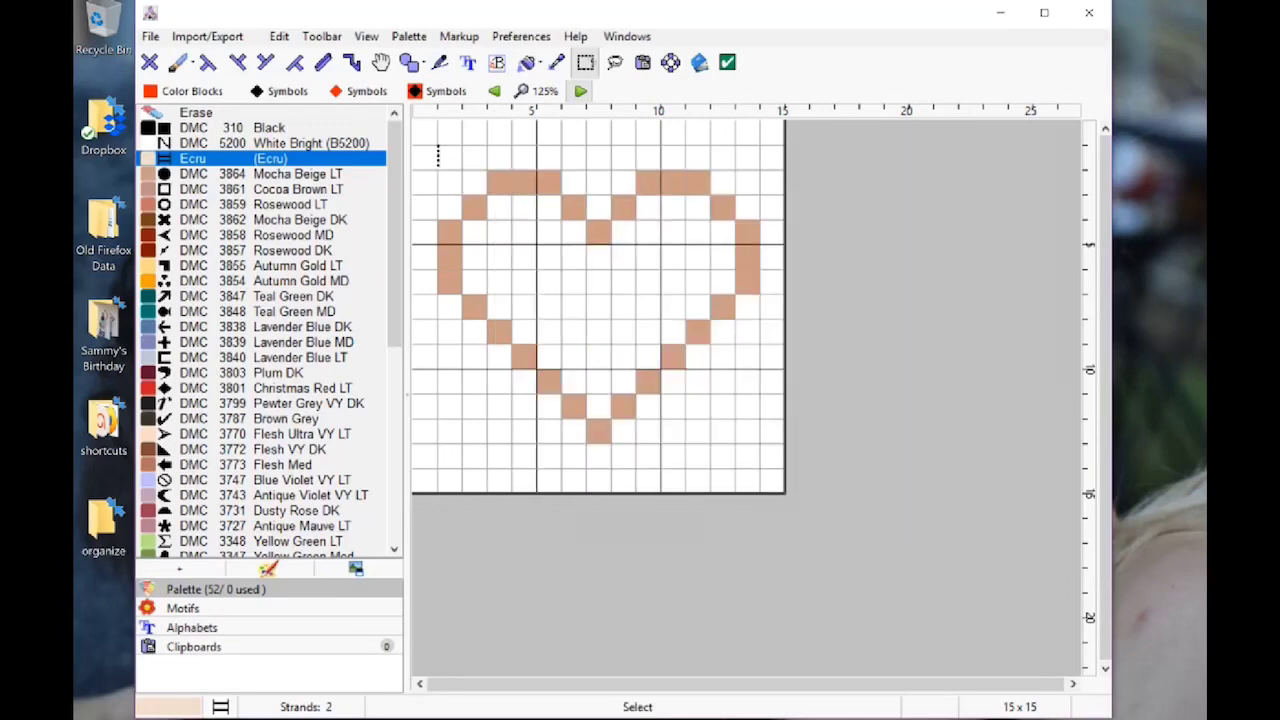
left_click(587, 62)
left_click_drag(441, 172, 762, 446)
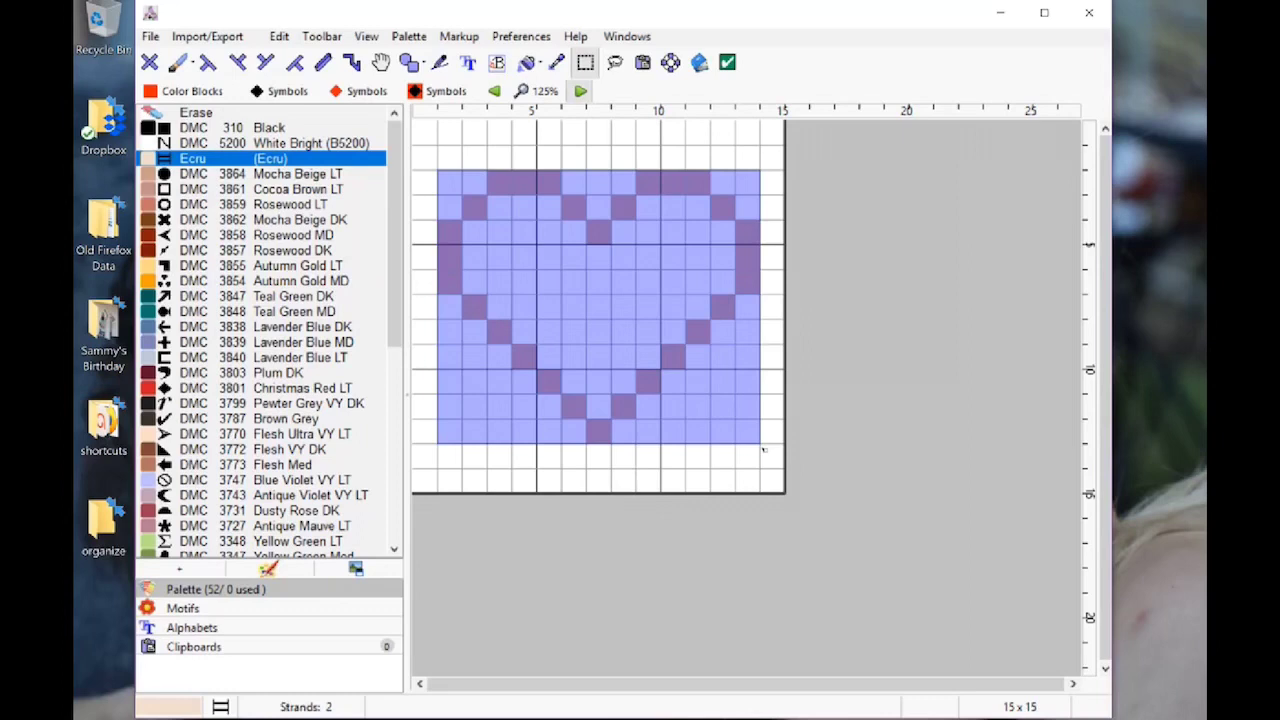
left_click_drag(763, 451, 763, 451)
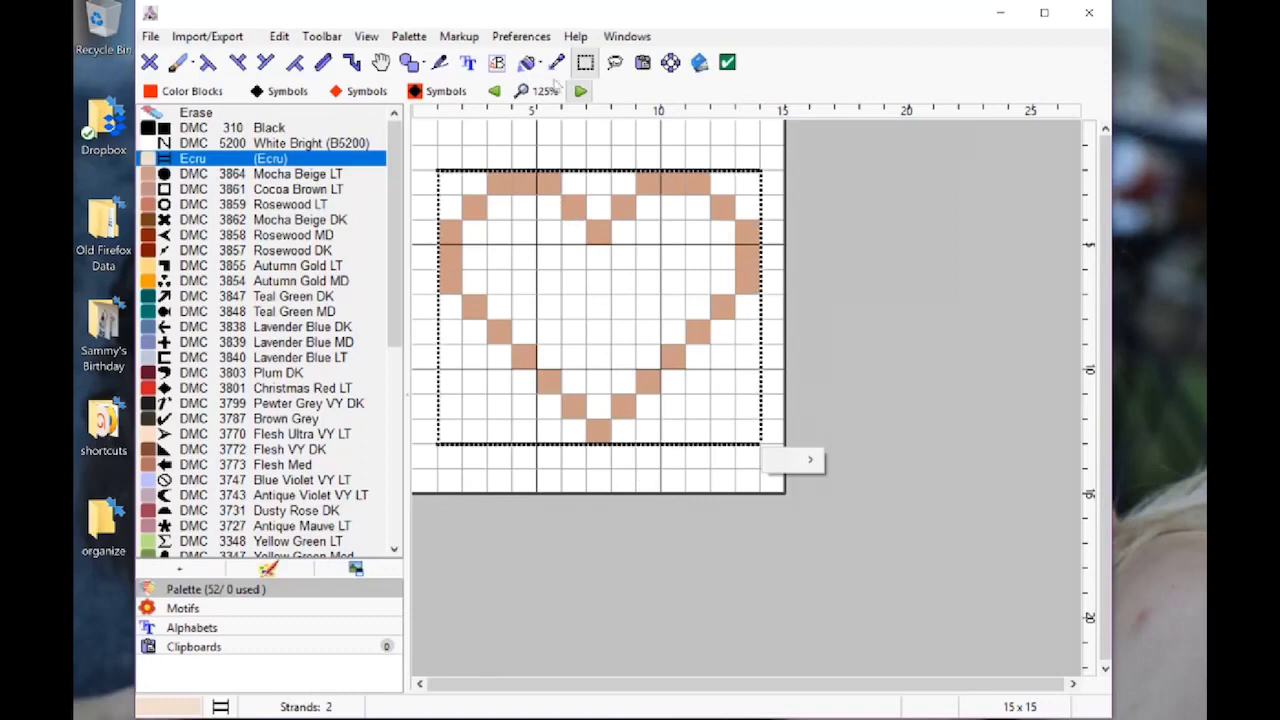
- Make White Bright (B5200) active, drop the selection, and highlight its stitches on the chart
left_click(240, 145)
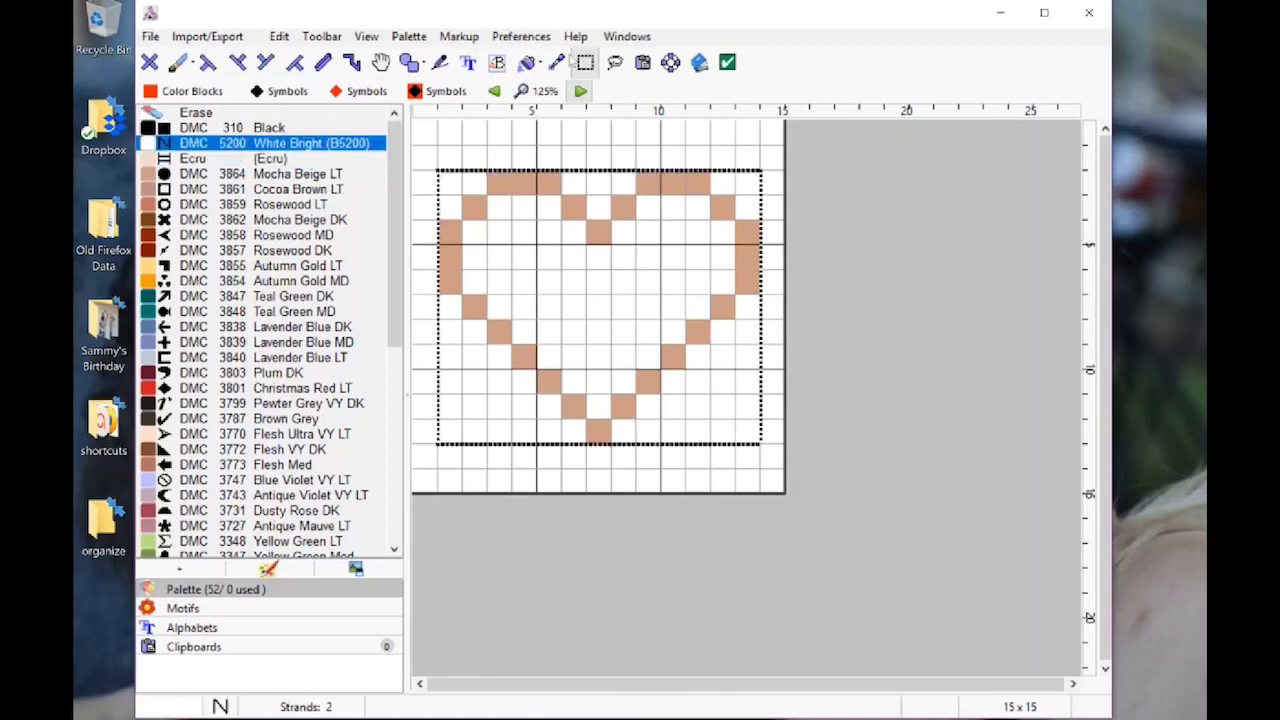
key("Escape")
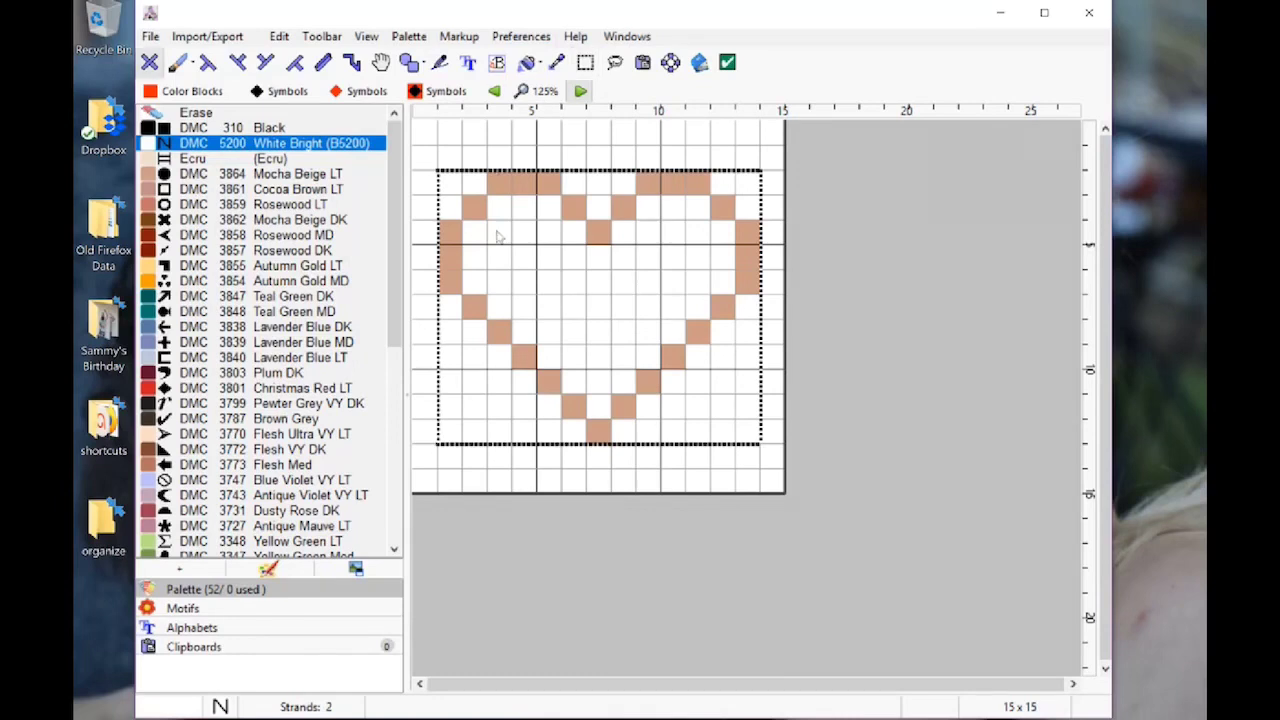
key("Escape")
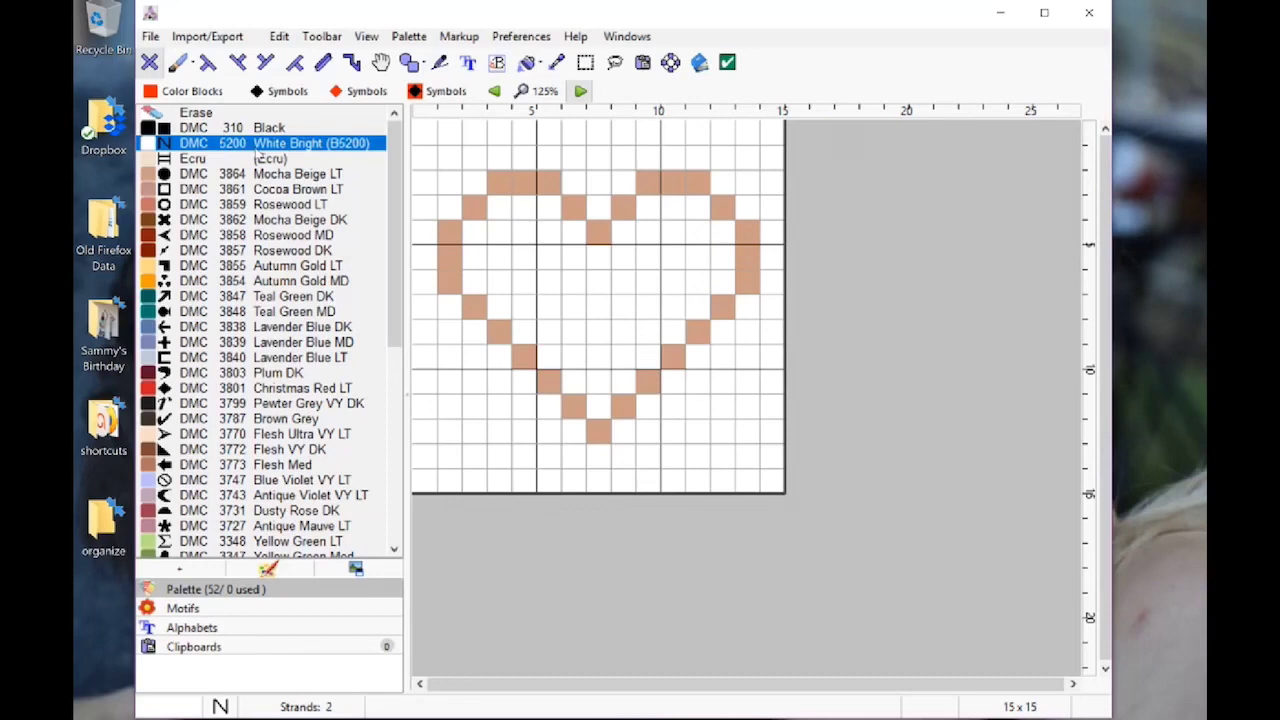
right_click(272, 148)
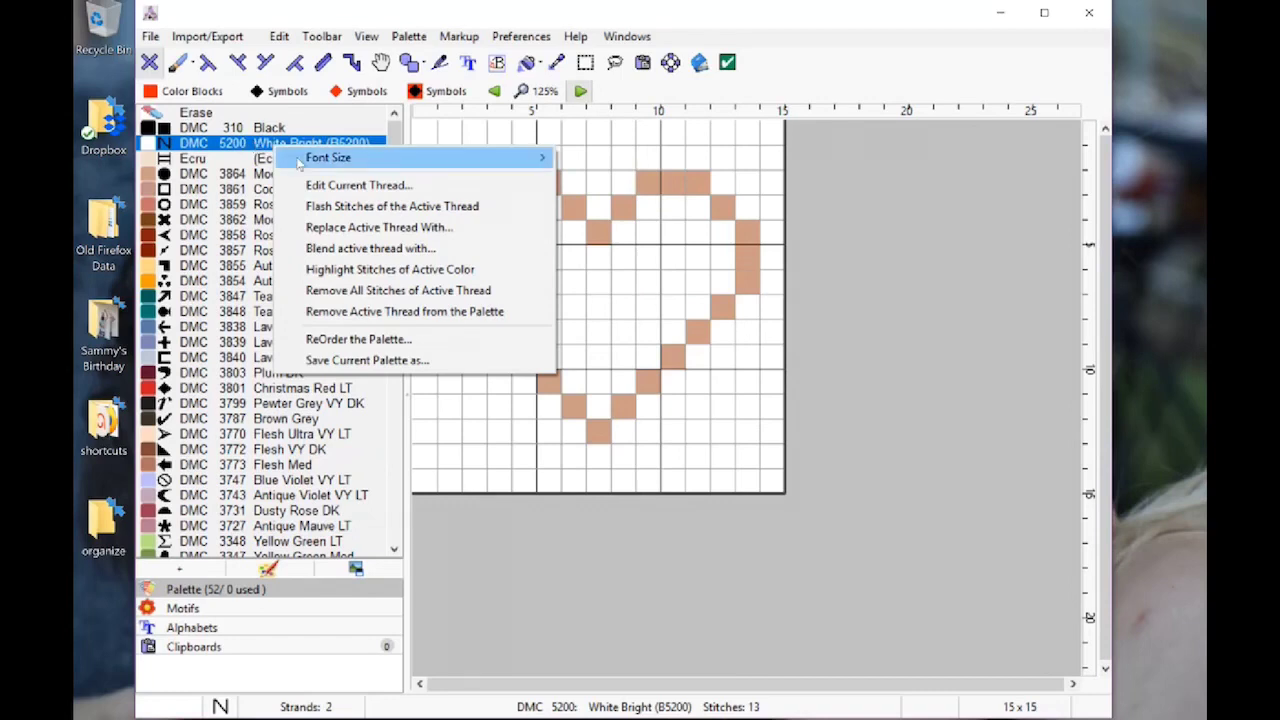
left_click(410, 270)
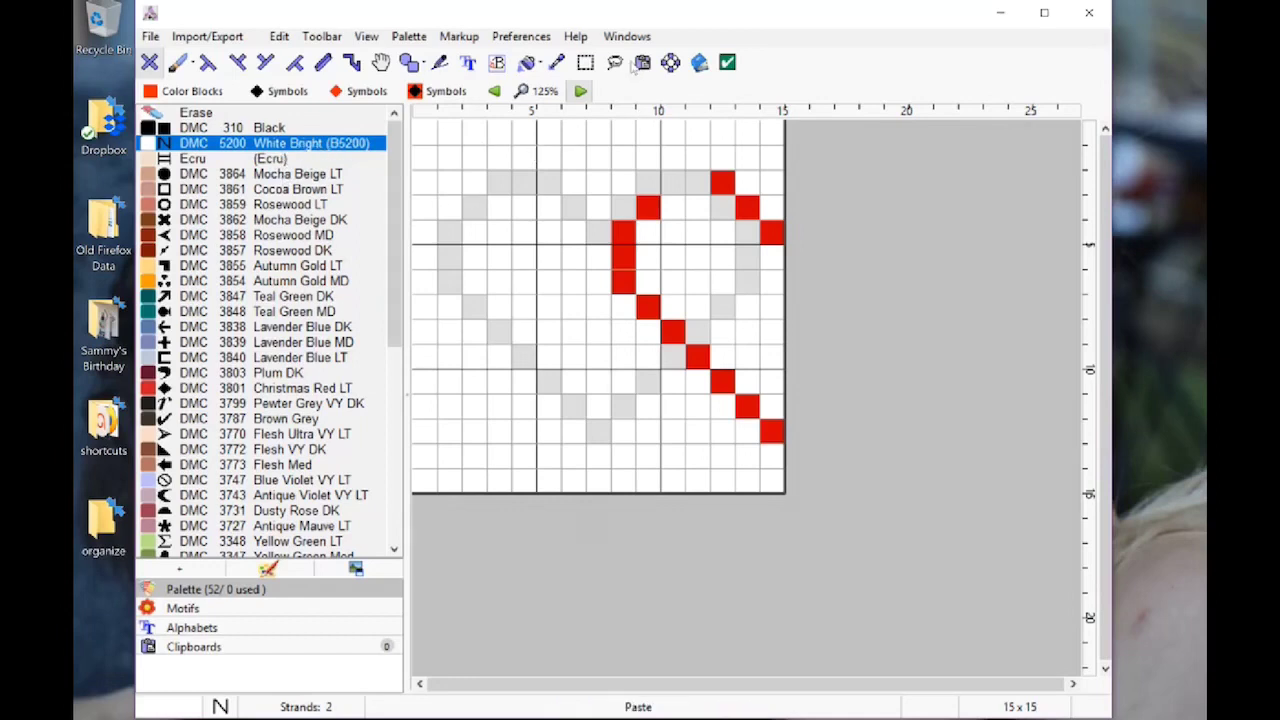
- Flood fill the blank background outside the heart with White Bright, confirming the fill
left_click(530, 64)
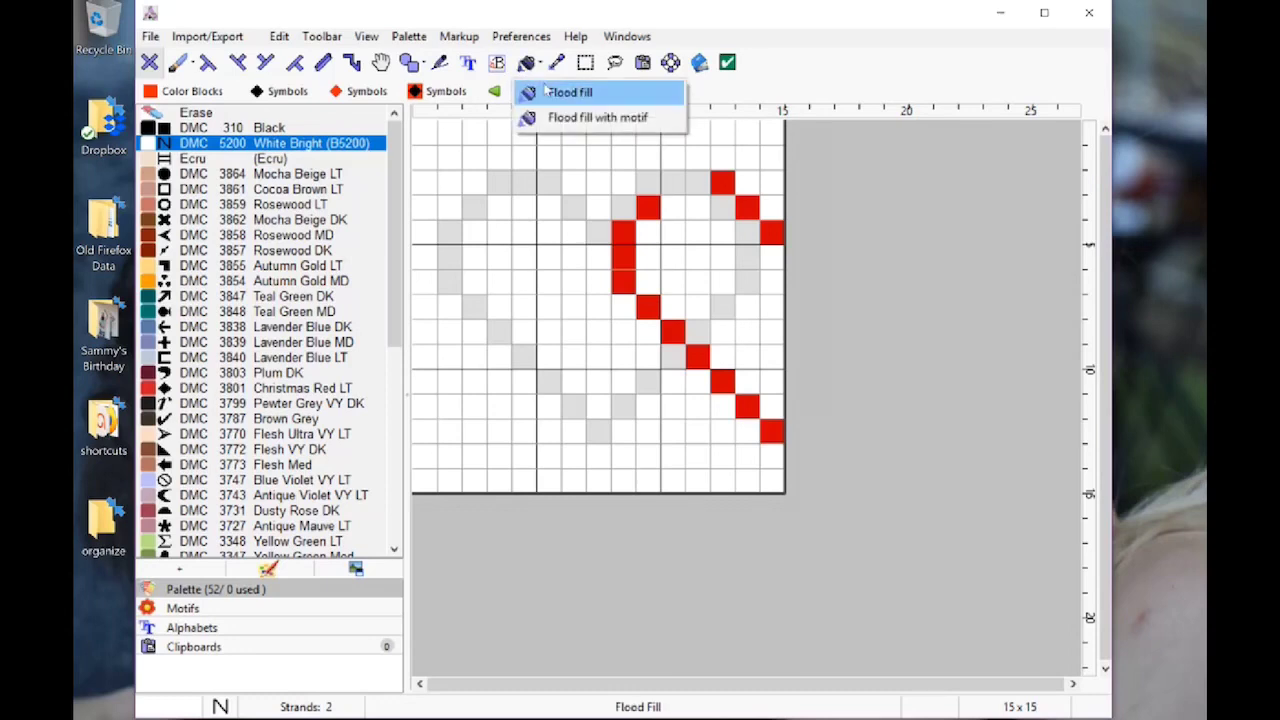
left_click(549, 93)
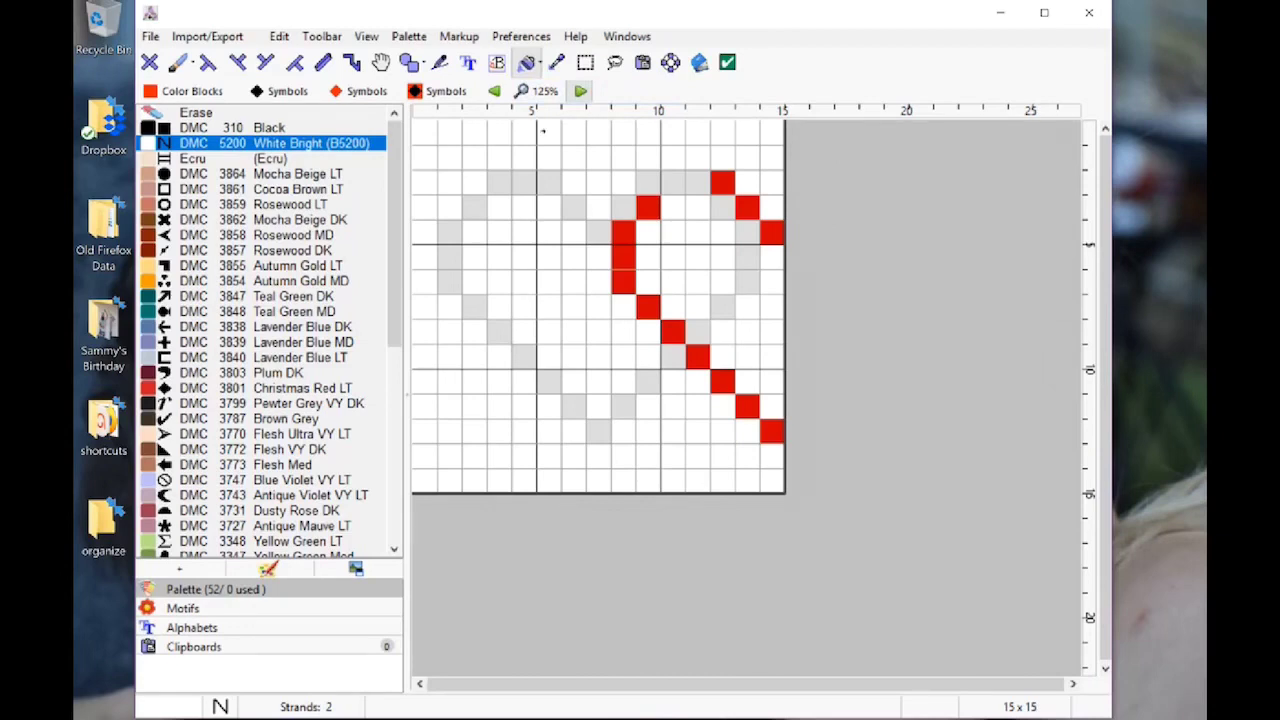
left_click(500, 132)
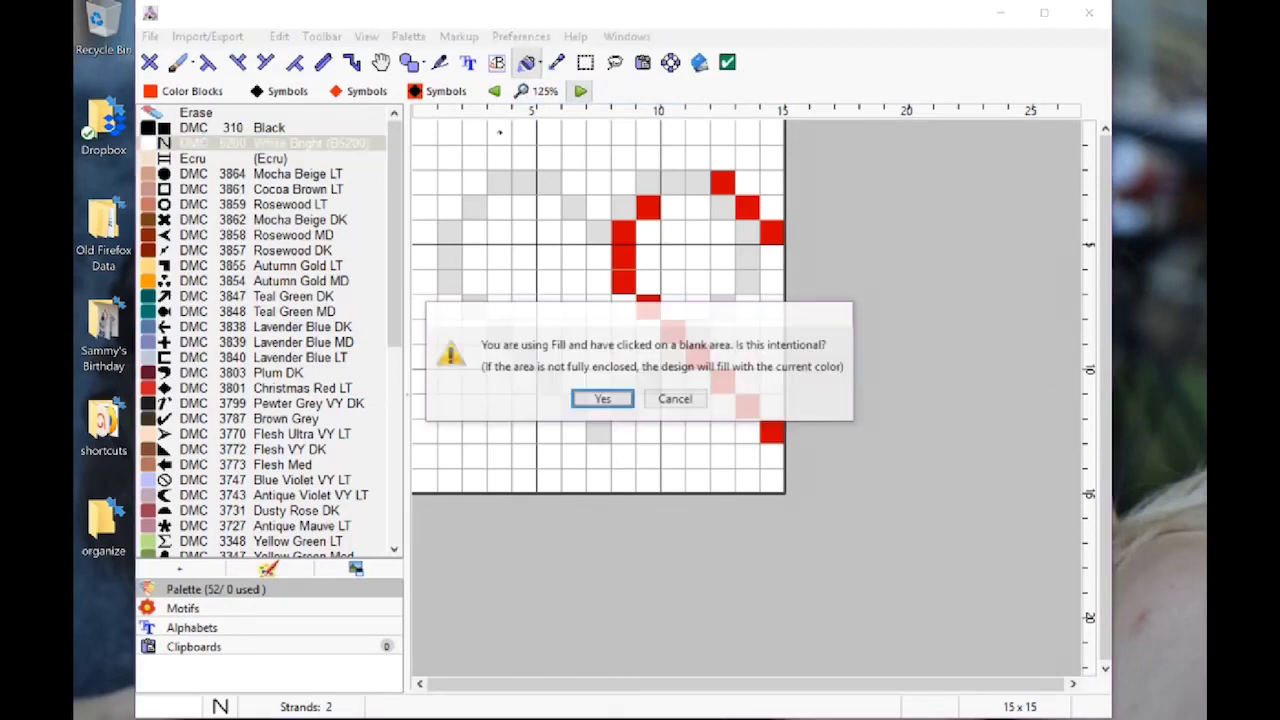
left_click(596, 400)
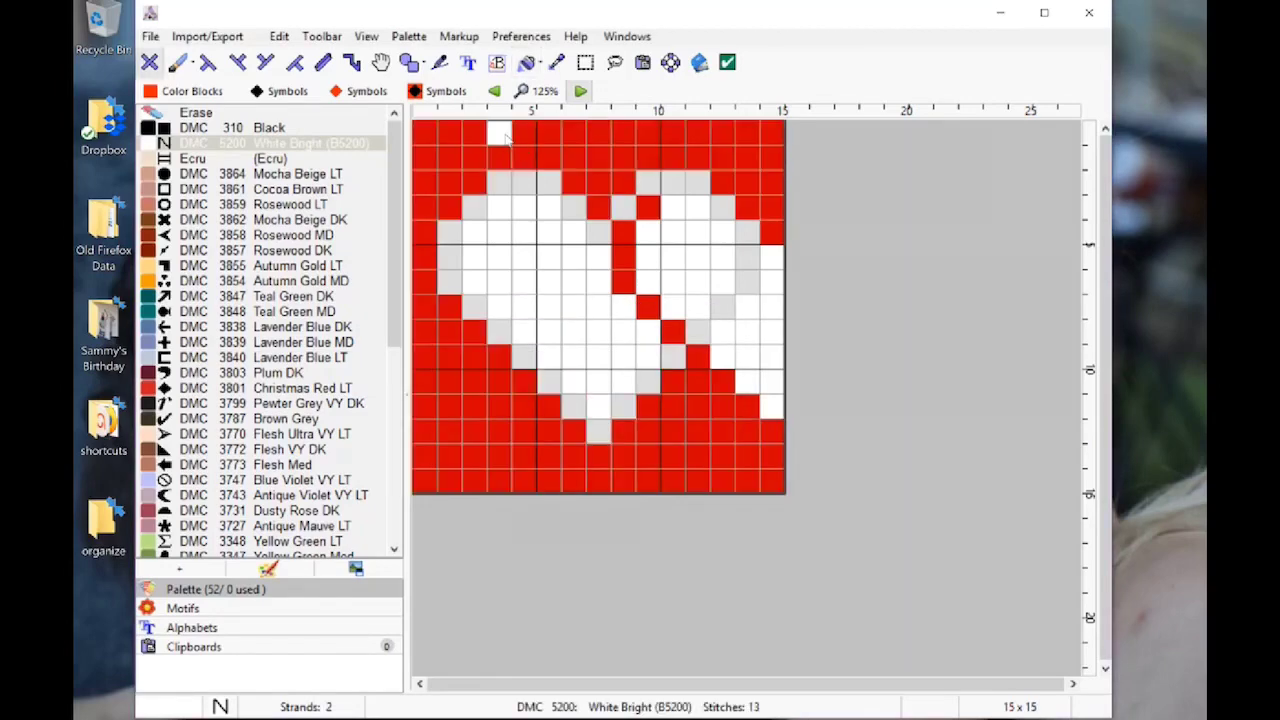
- Flood fill both heart interiors and the right-edge gap with White Bright, then select Mocha Beige LT
left_click(527, 62)
left_click(540, 91)
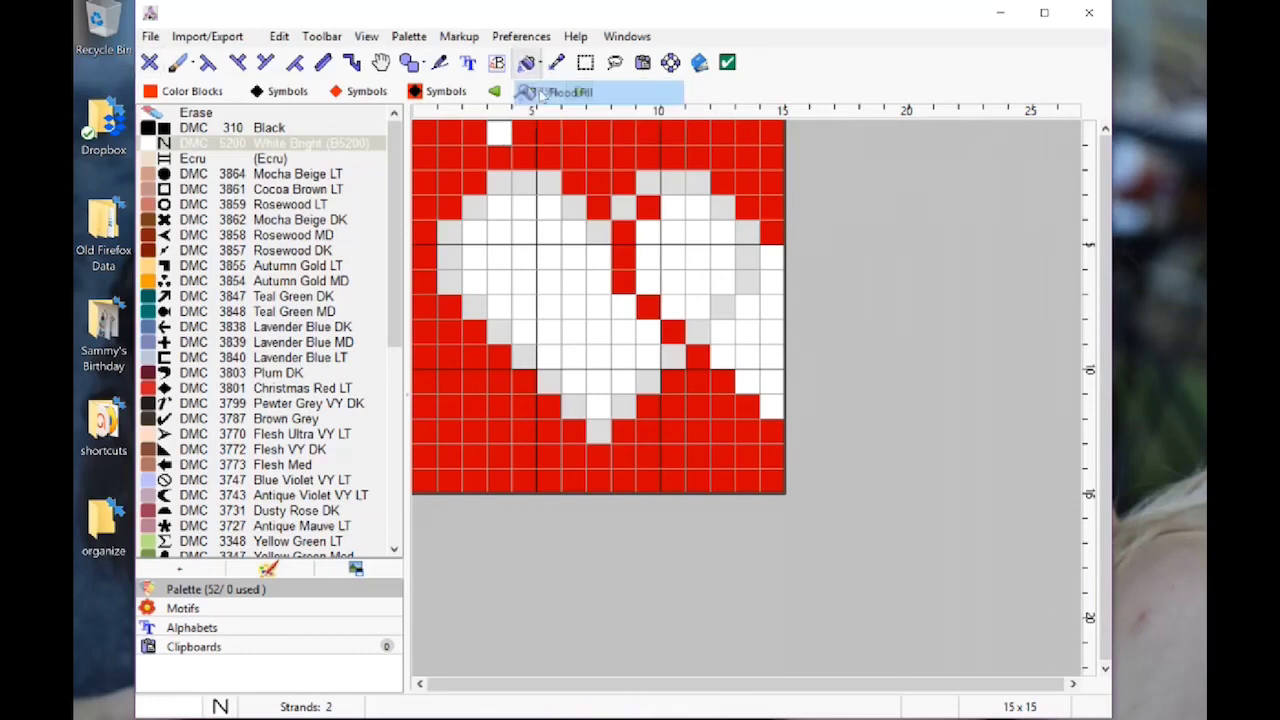
left_click(552, 254)
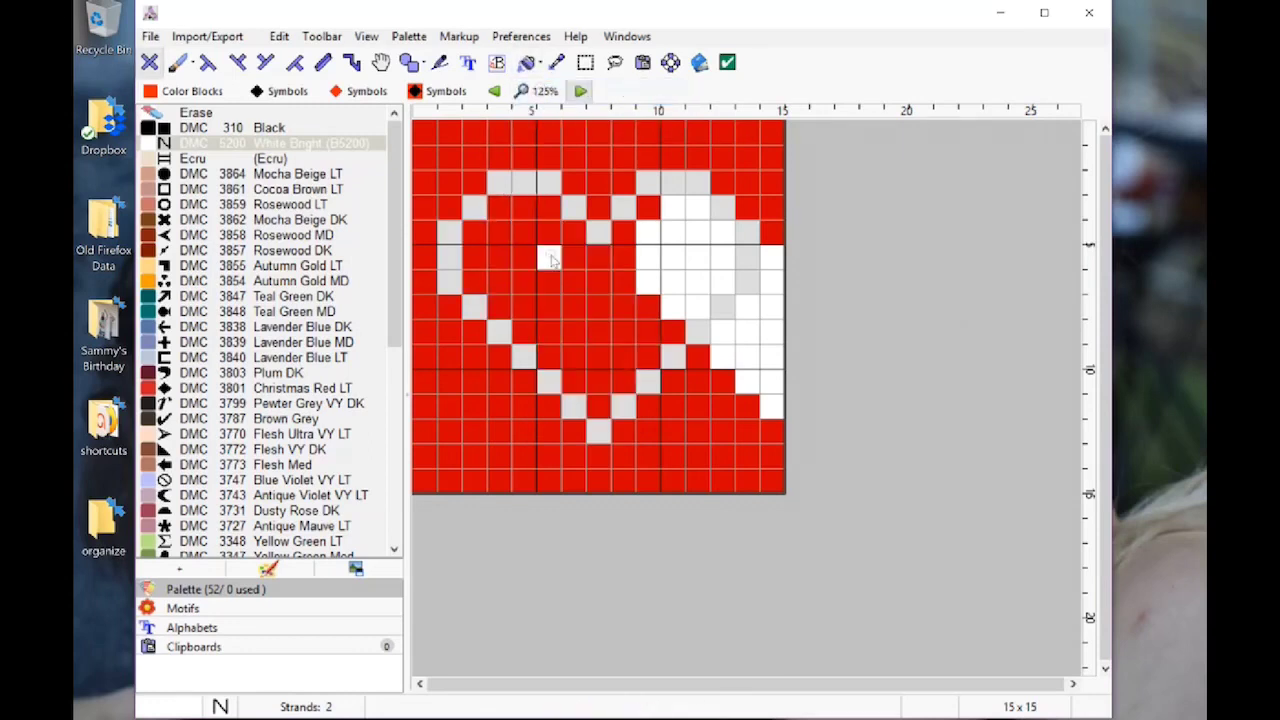
left_click(530, 64)
left_click(546, 91)
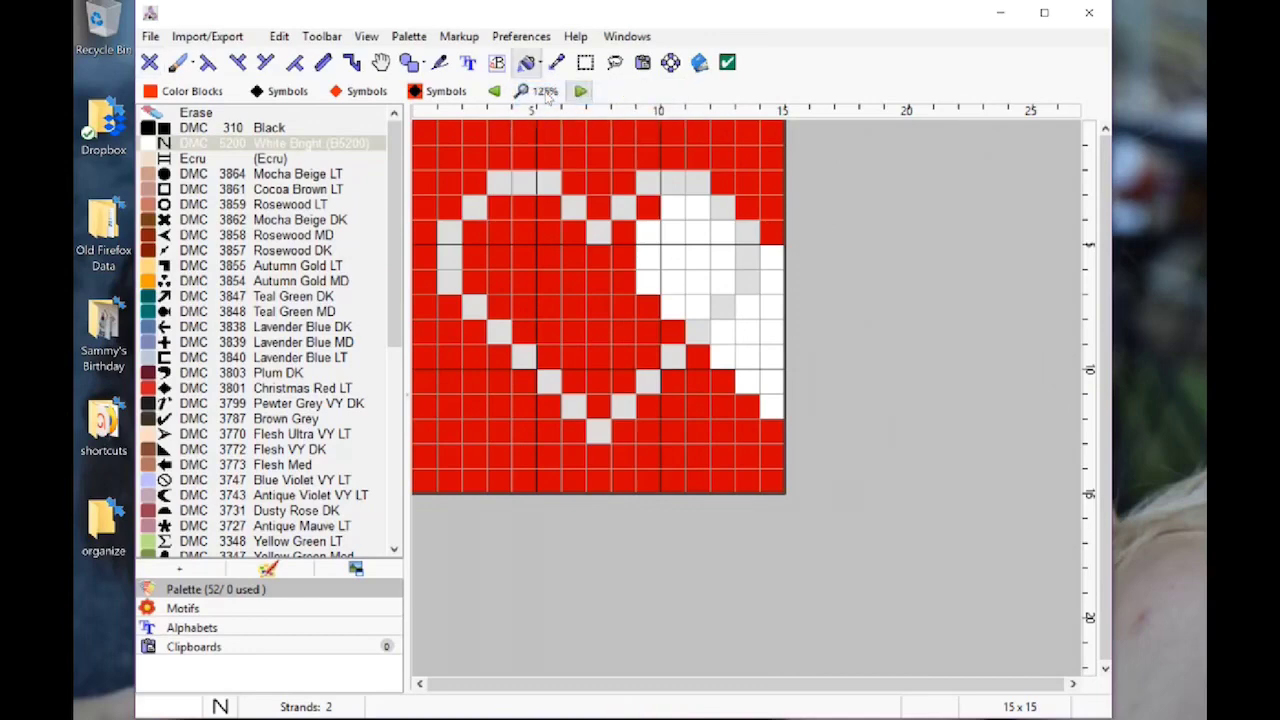
left_click(682, 251)
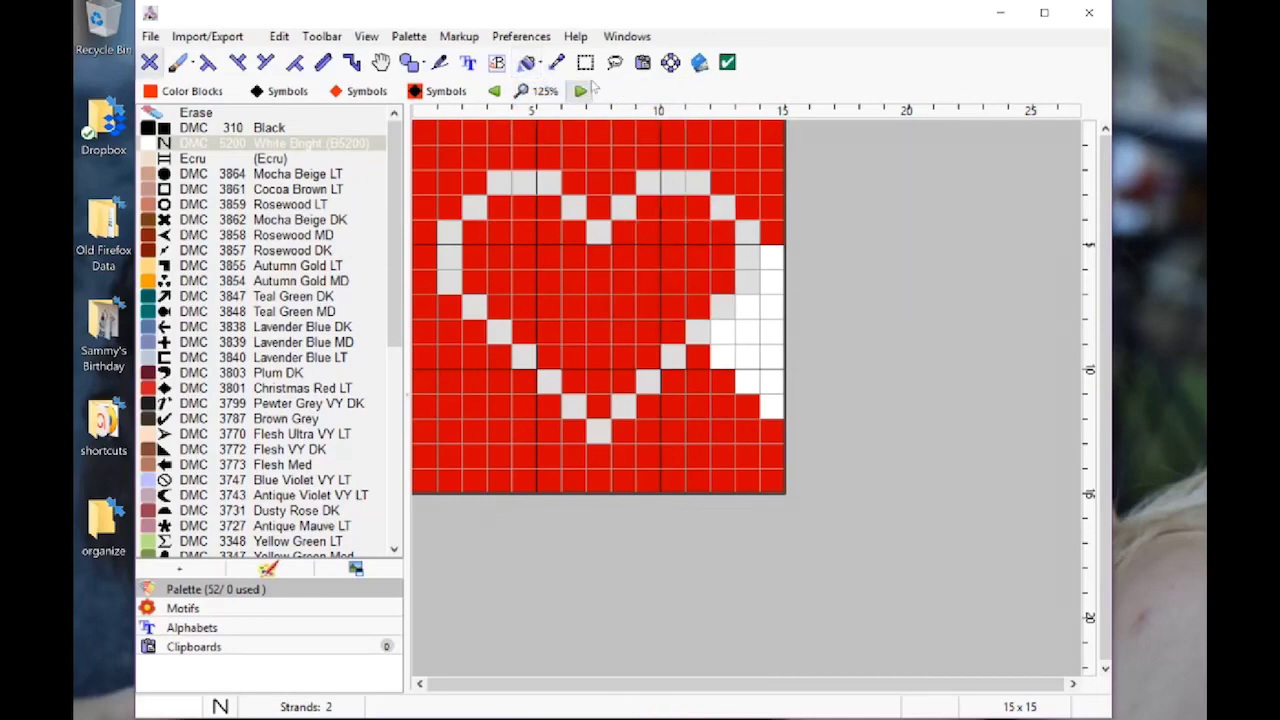
left_click(528, 64)
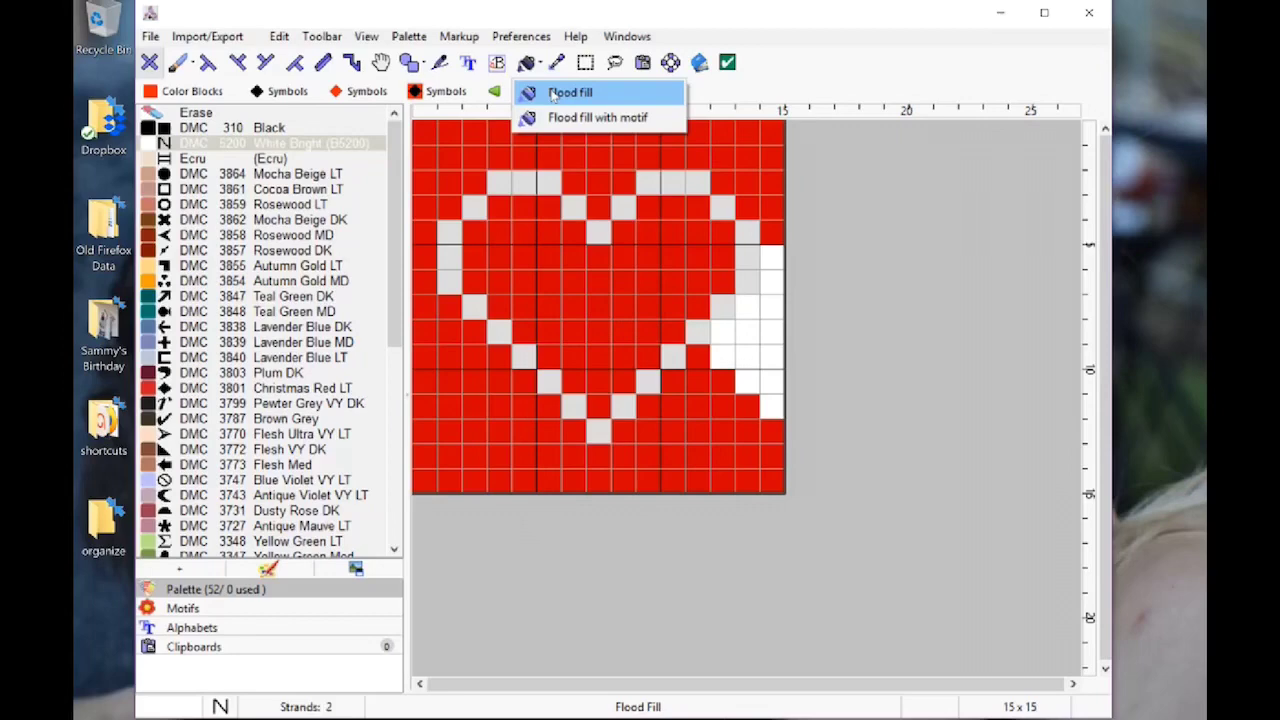
left_click(540, 91)
left_click(752, 336)
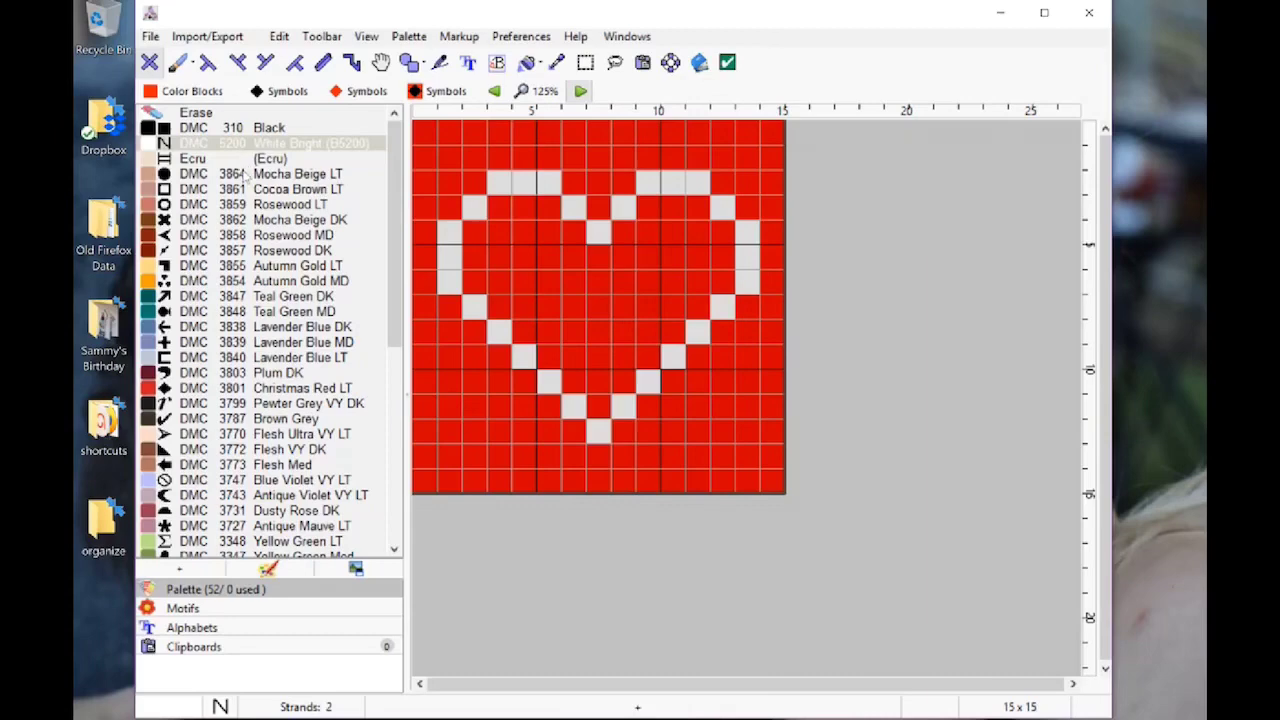
left_click(244, 175)
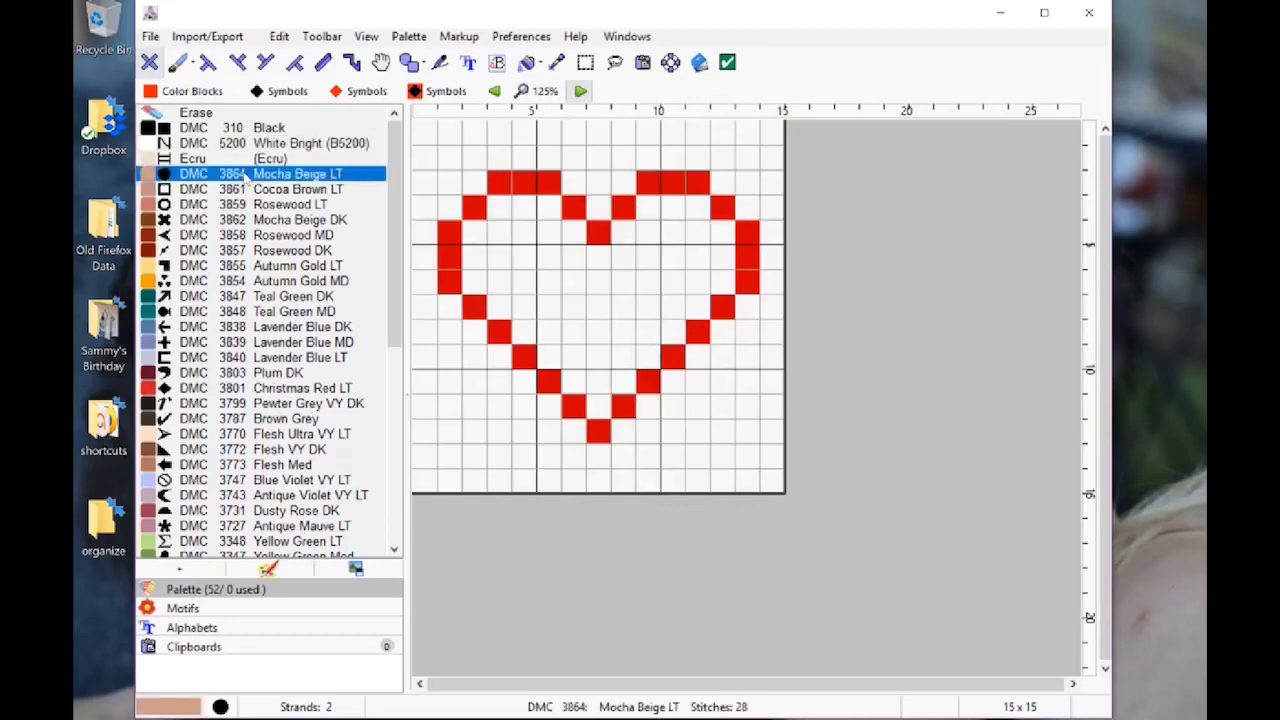
- Turn off stitch highlighting, remove all unused threads from the palette, and make White Bright active
right_click(320, 178)
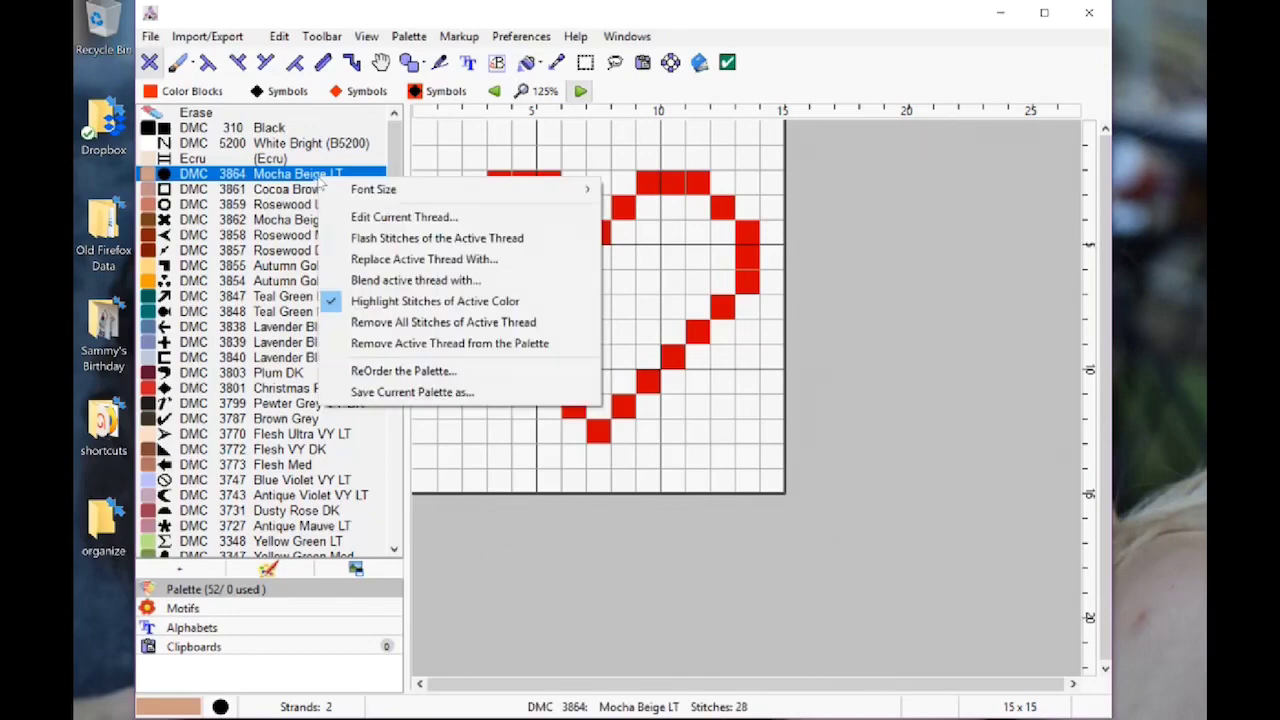
left_click(444, 300)
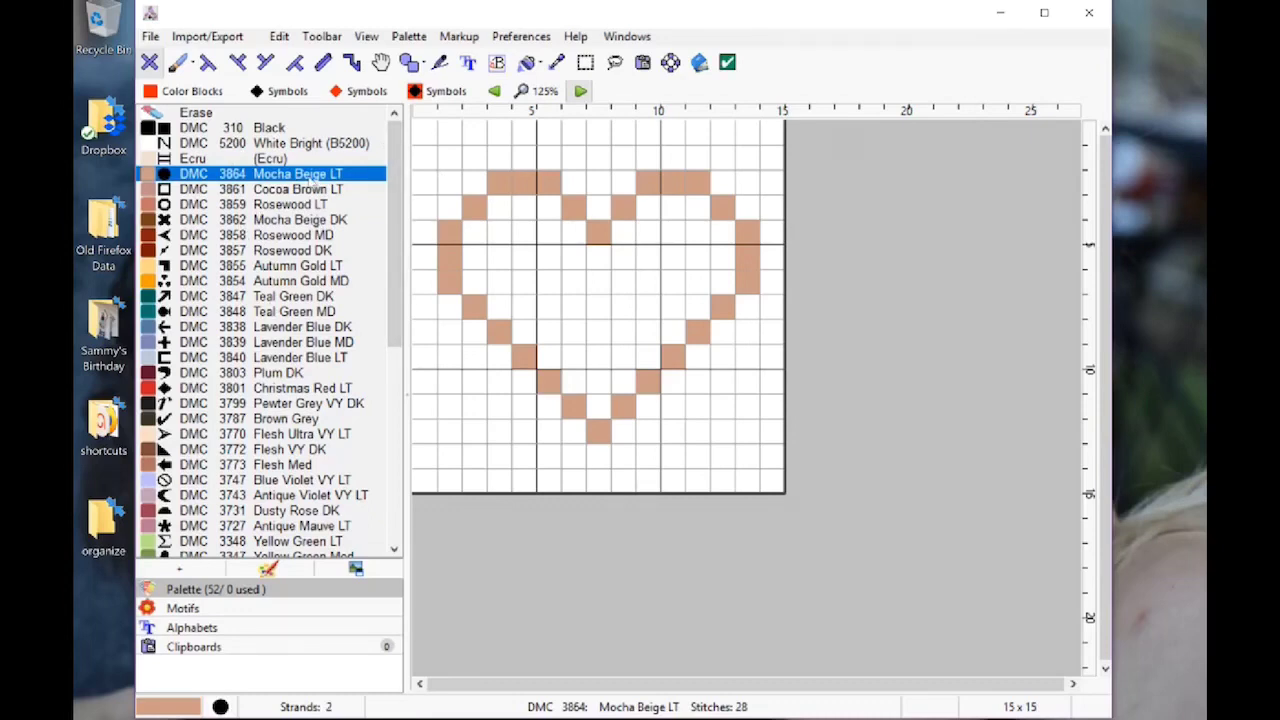
left_click(410, 37)
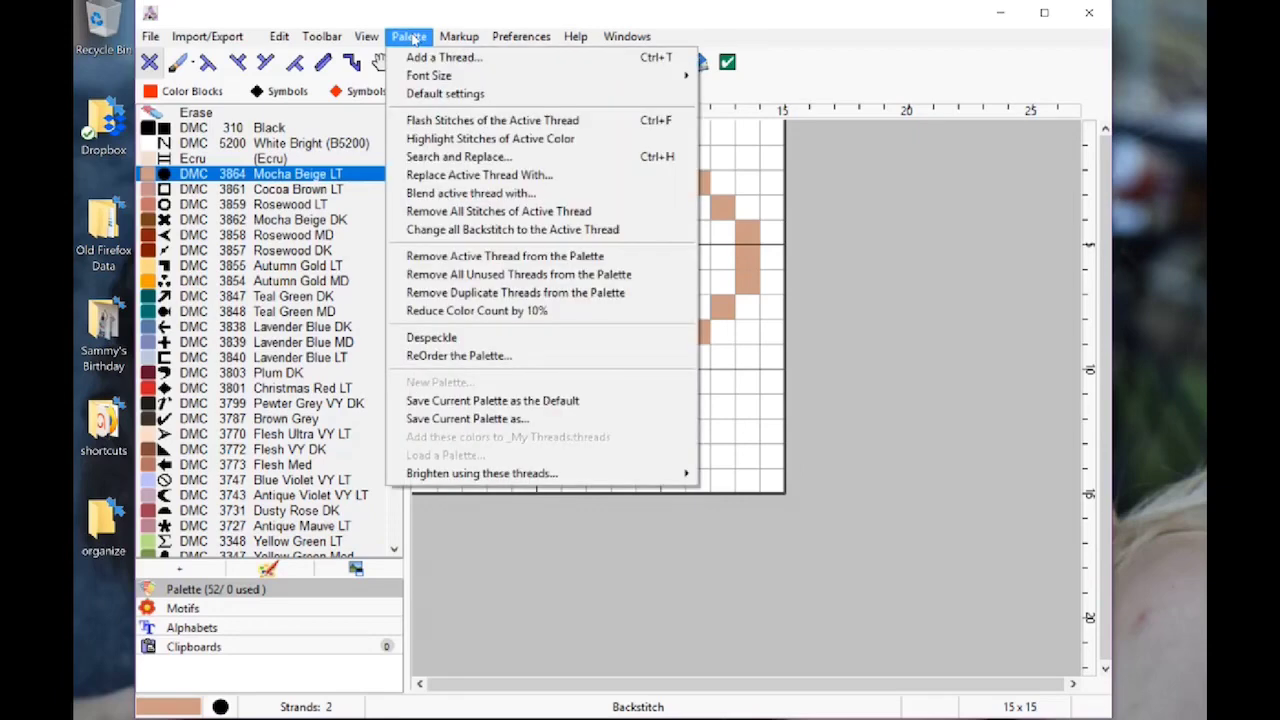
left_click(604, 283)
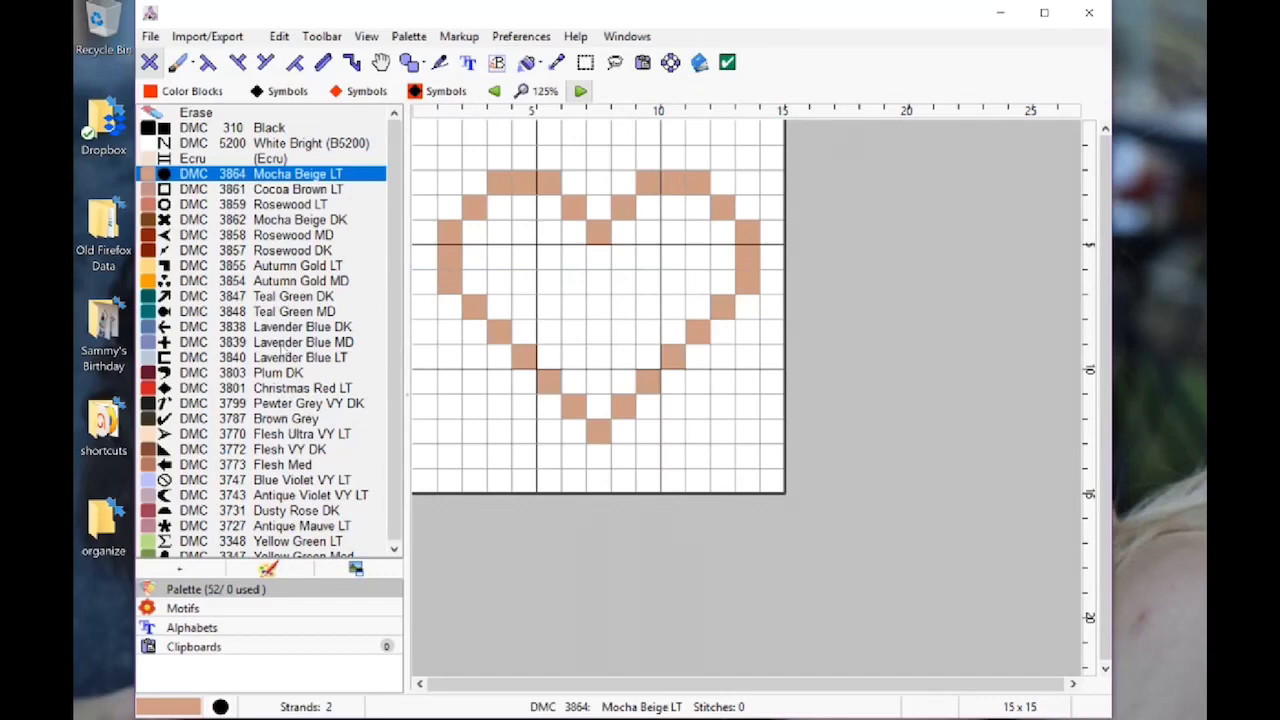
left_click(281, 142)
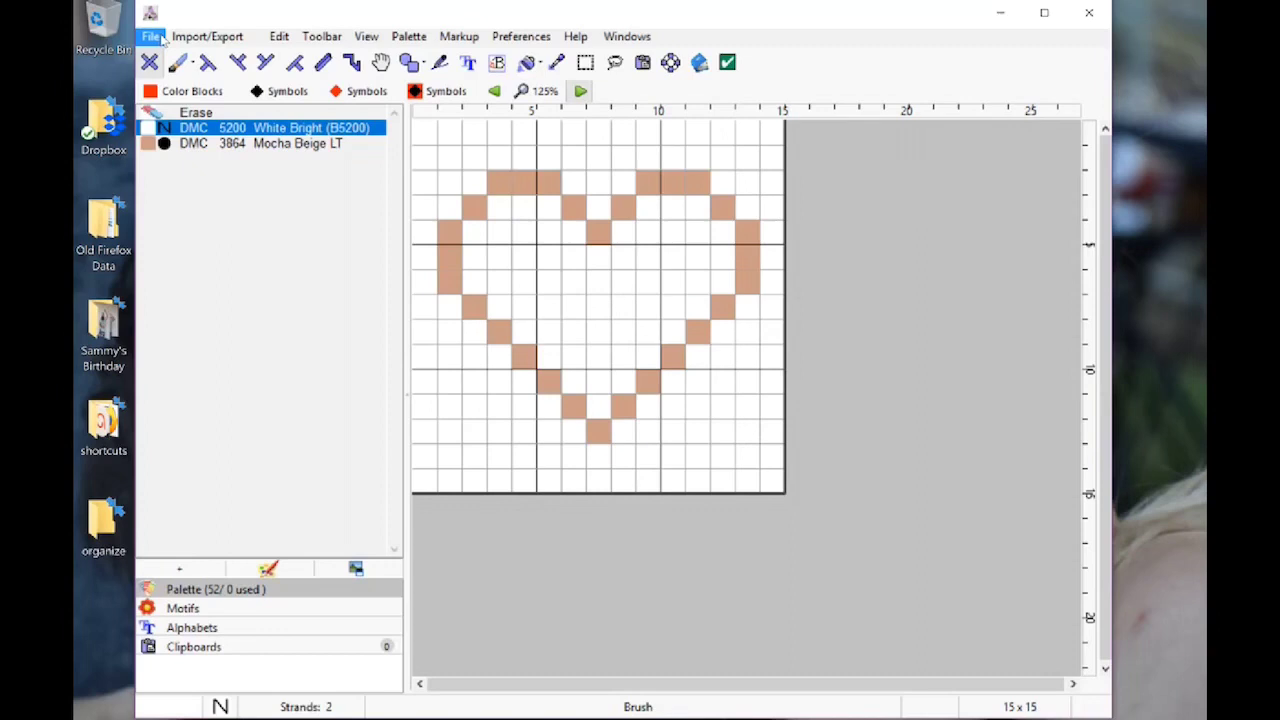
- Start the Tunisian Crochet/Graphghan export with Alternate R-L order and Color Blocks identifier
left_click(190, 38)
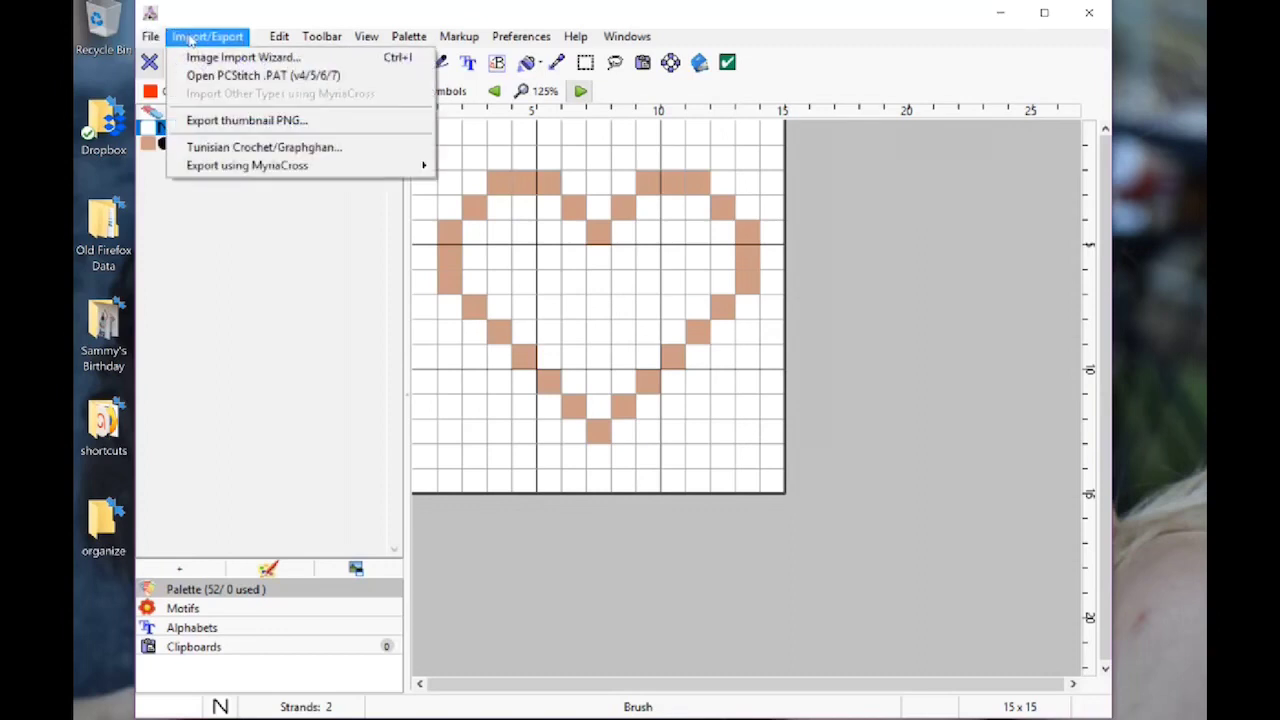
left_click(308, 148)
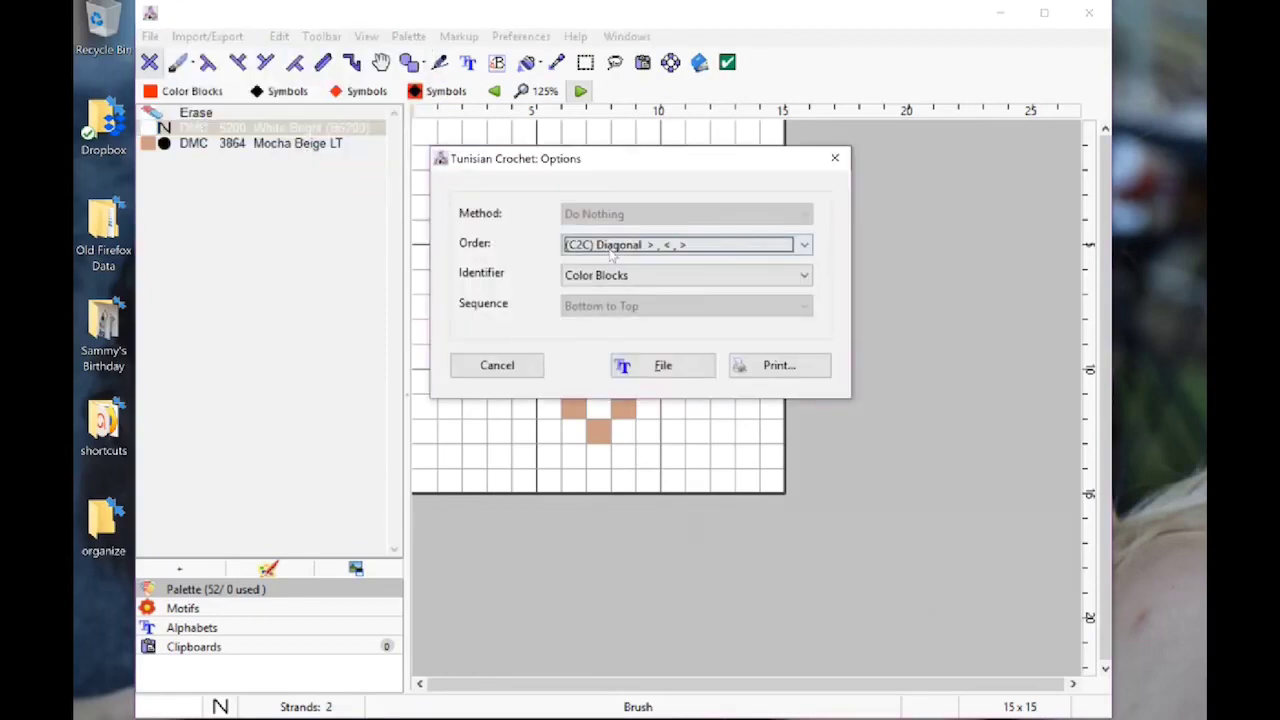
left_click(613, 250)
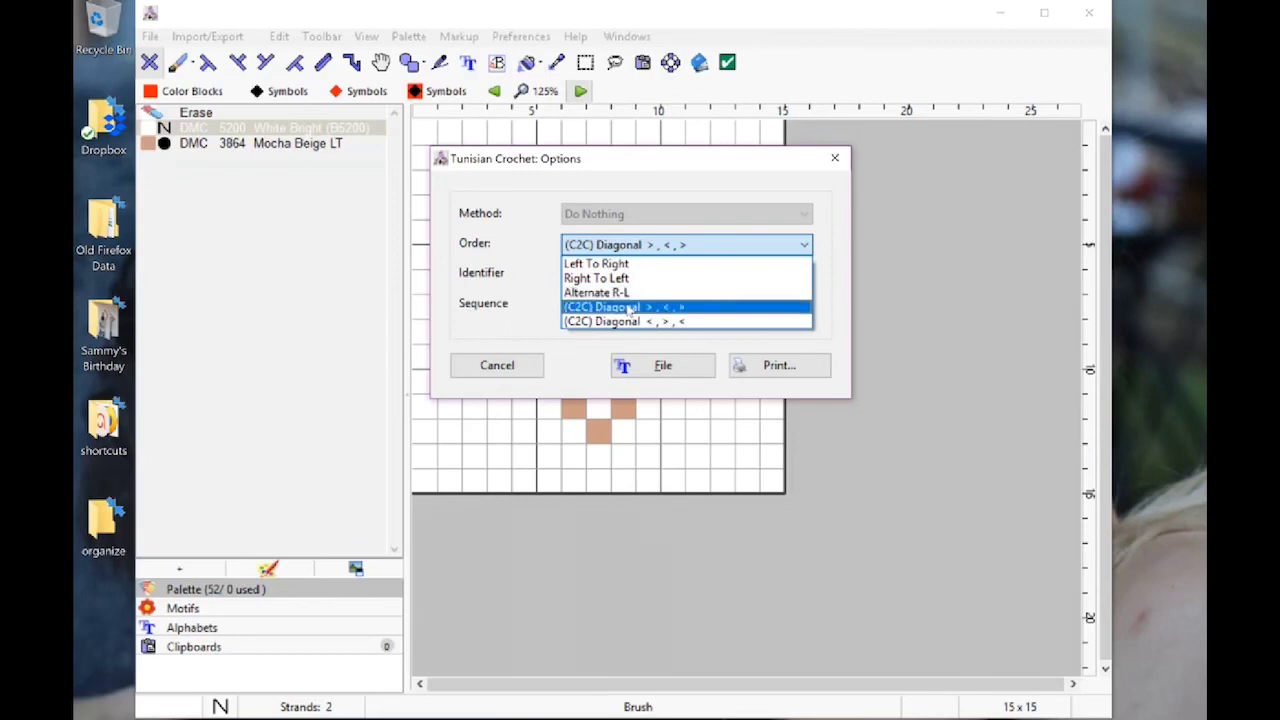
left_click(629, 292)
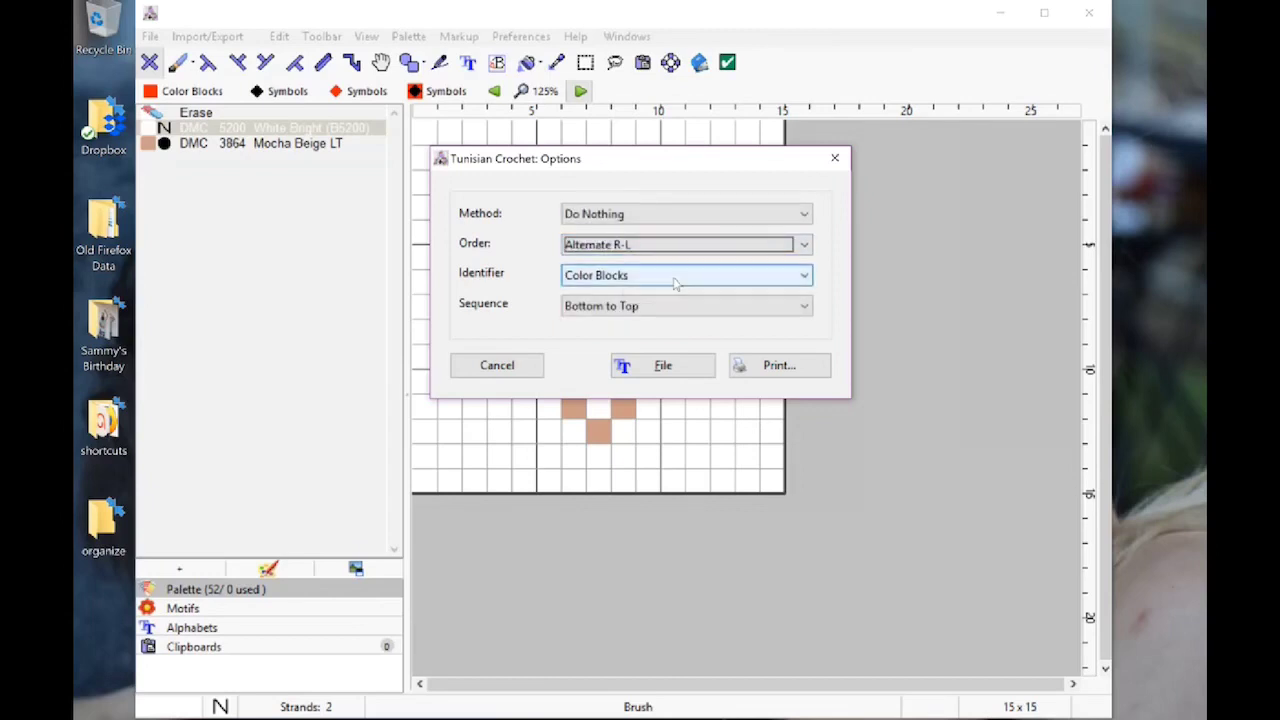
left_click(675, 284)
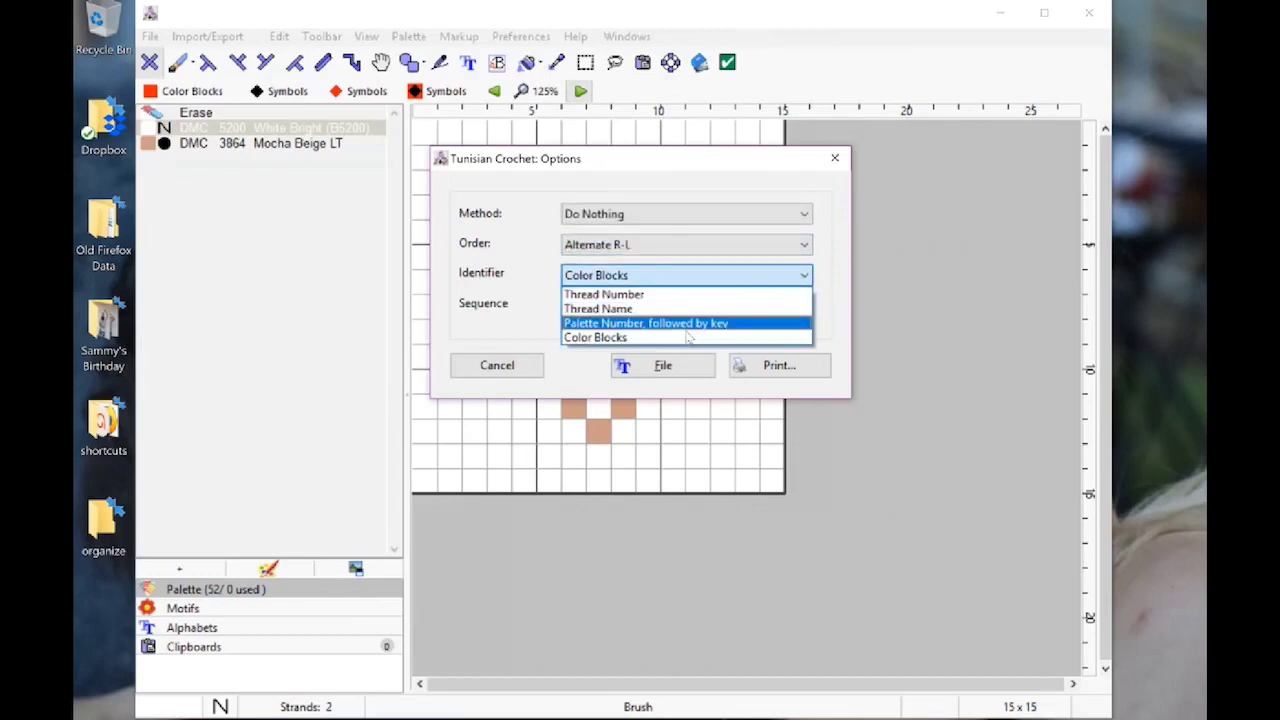
left_click(685, 337)
- Keep Bottom to Top sequence and the Do Nothing method, then print the instructions
left_click(683, 307)
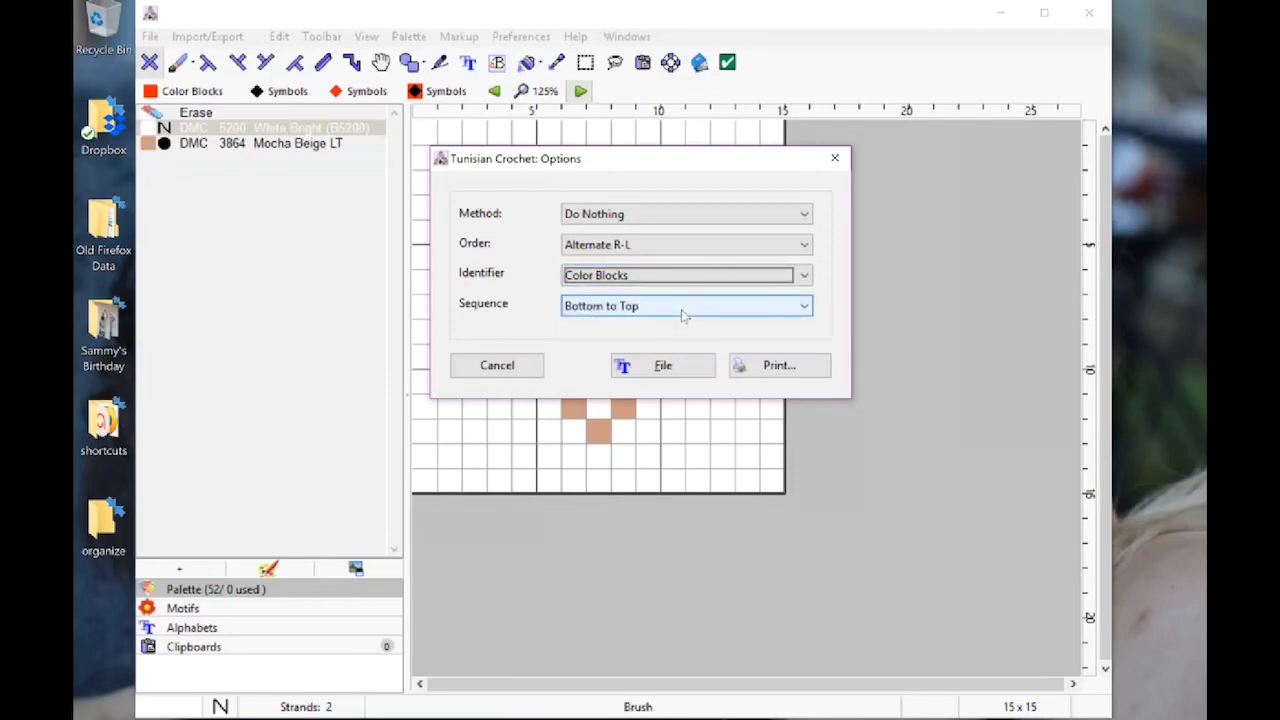
left_click(681, 311)
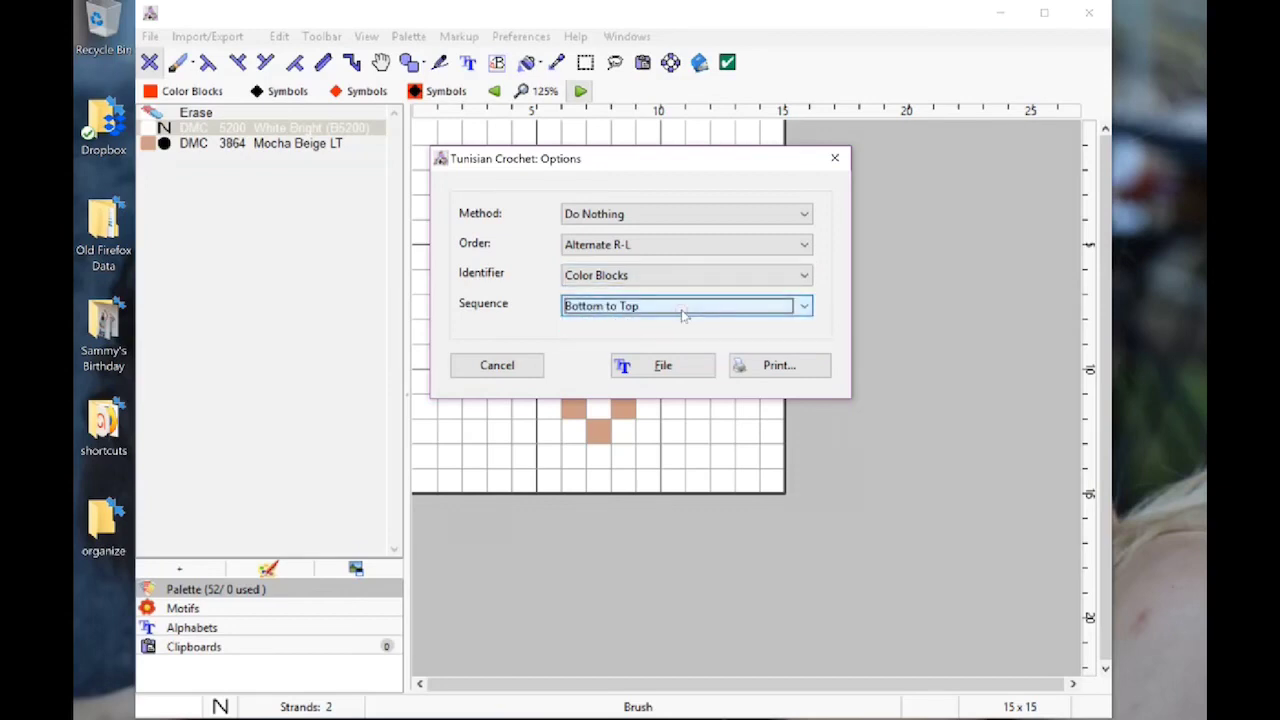
left_click(683, 312)
left_click(683, 312)
left_click(696, 214)
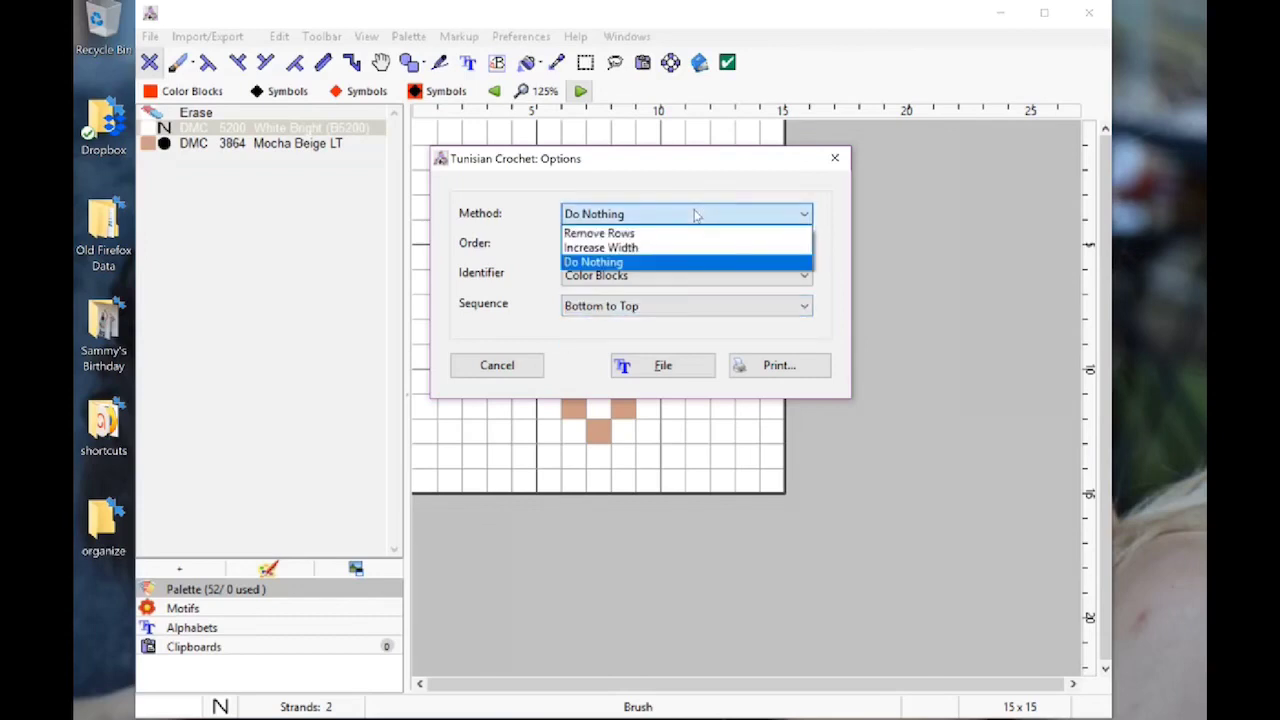
left_click(696, 214)
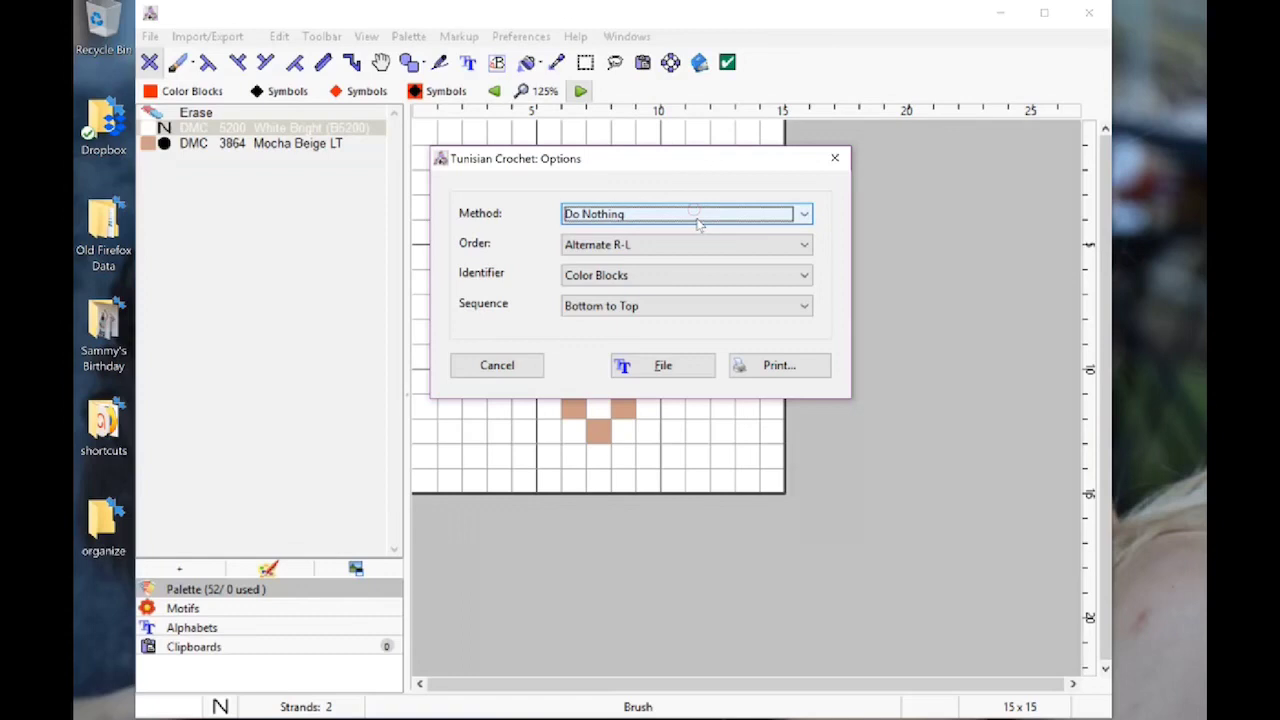
left_click(775, 368)
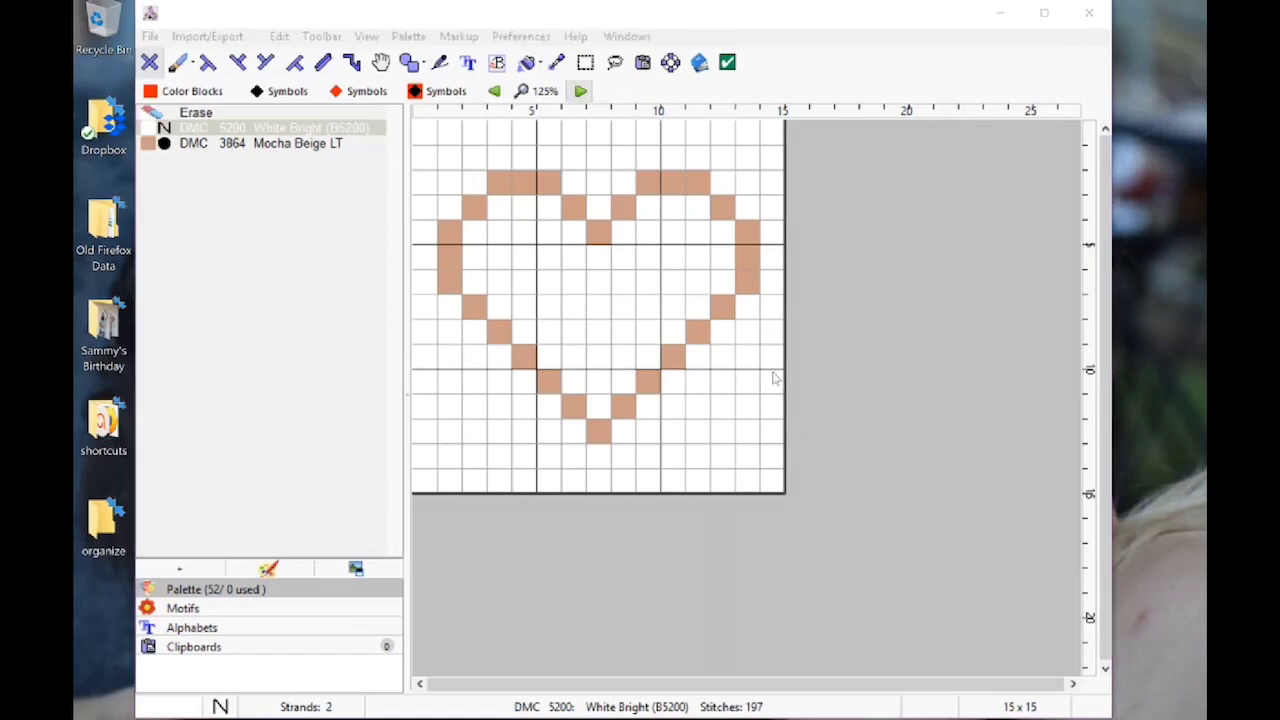
- Print the crochet instructions on Letter paper to the Adobe PDF printer
key("ctrl+p")
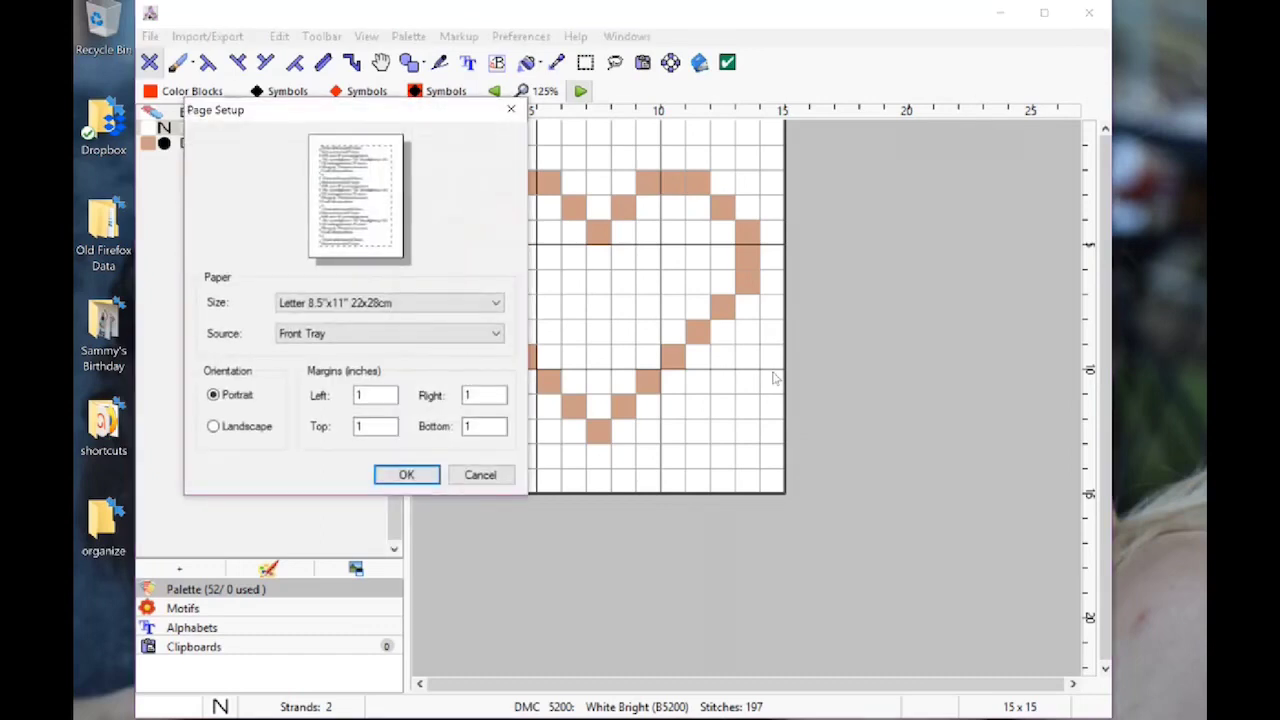
left_click(426, 304)
left_click(426, 304)
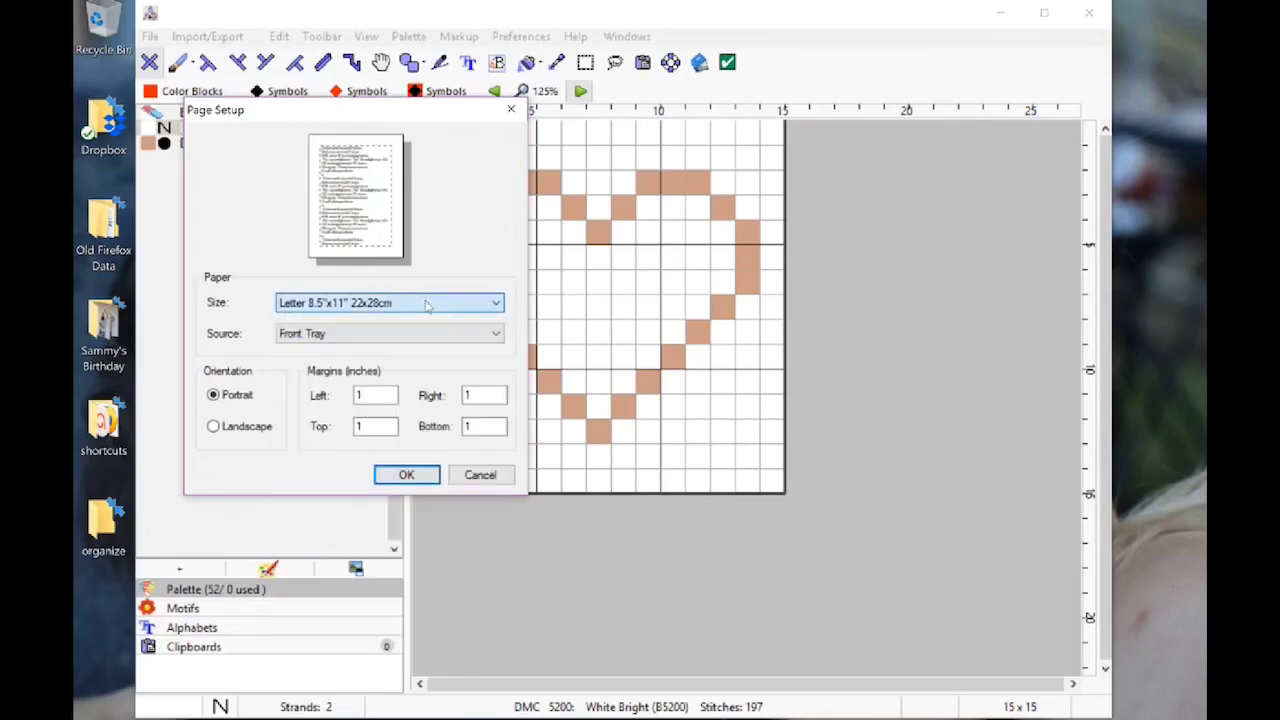
left_click(406, 475)
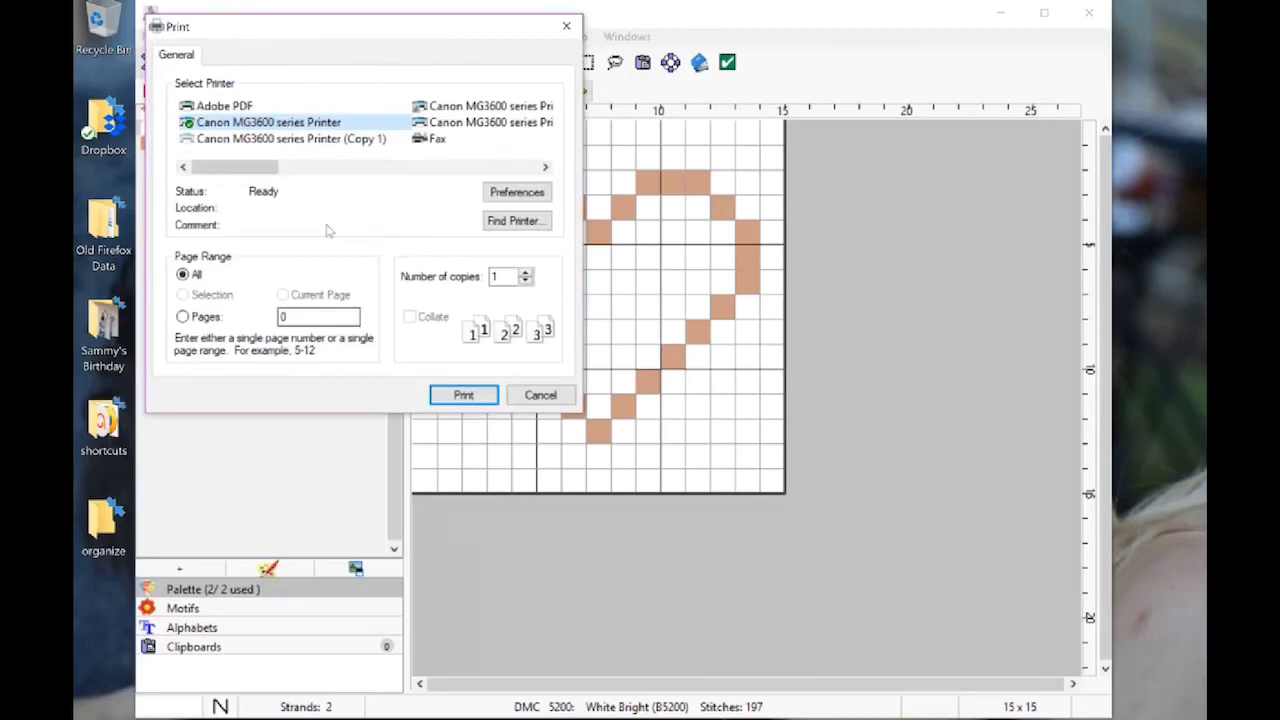
left_click(281, 105)
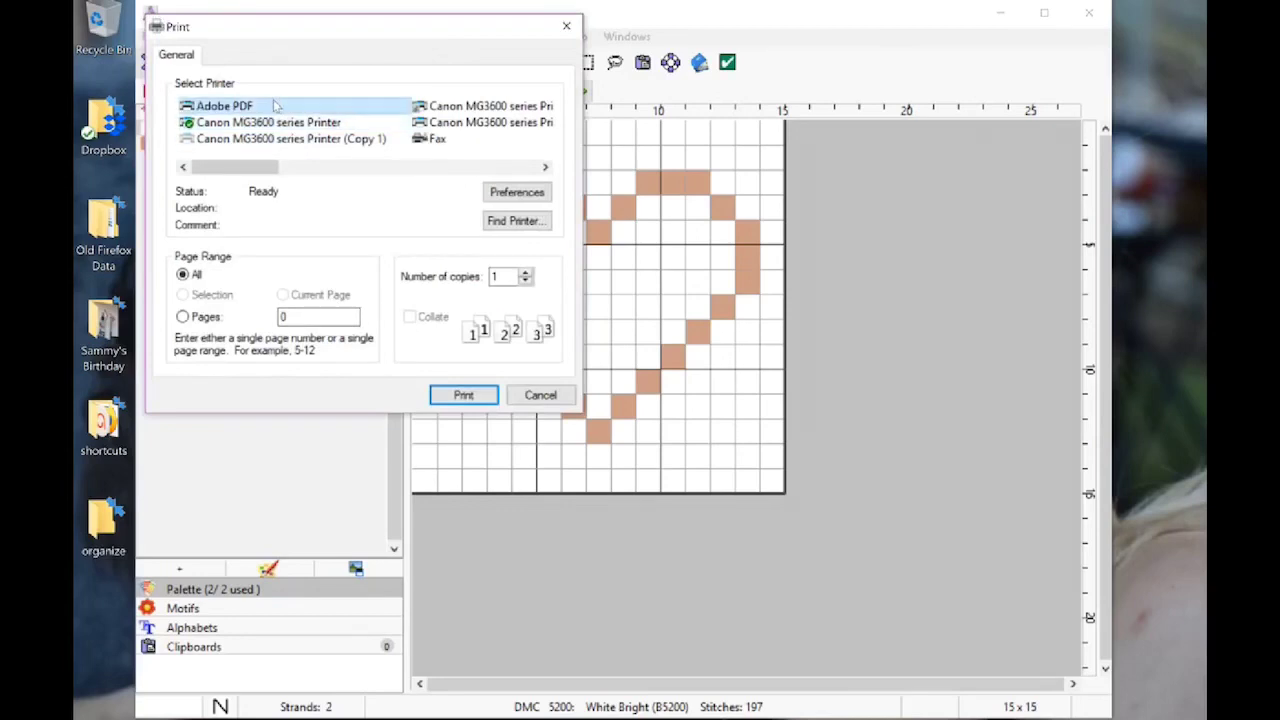
left_click(464, 396)
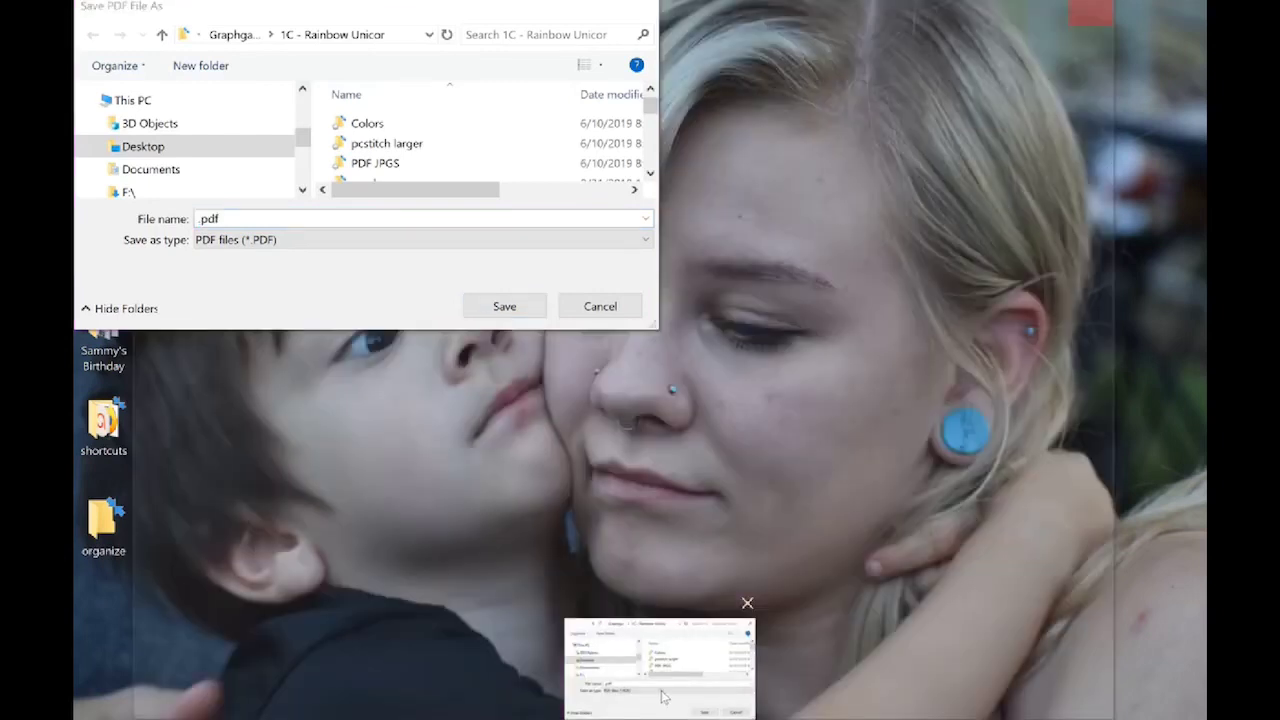
- Save the PDF as 'heart' in the Desktop folder
left_click(662, 680)
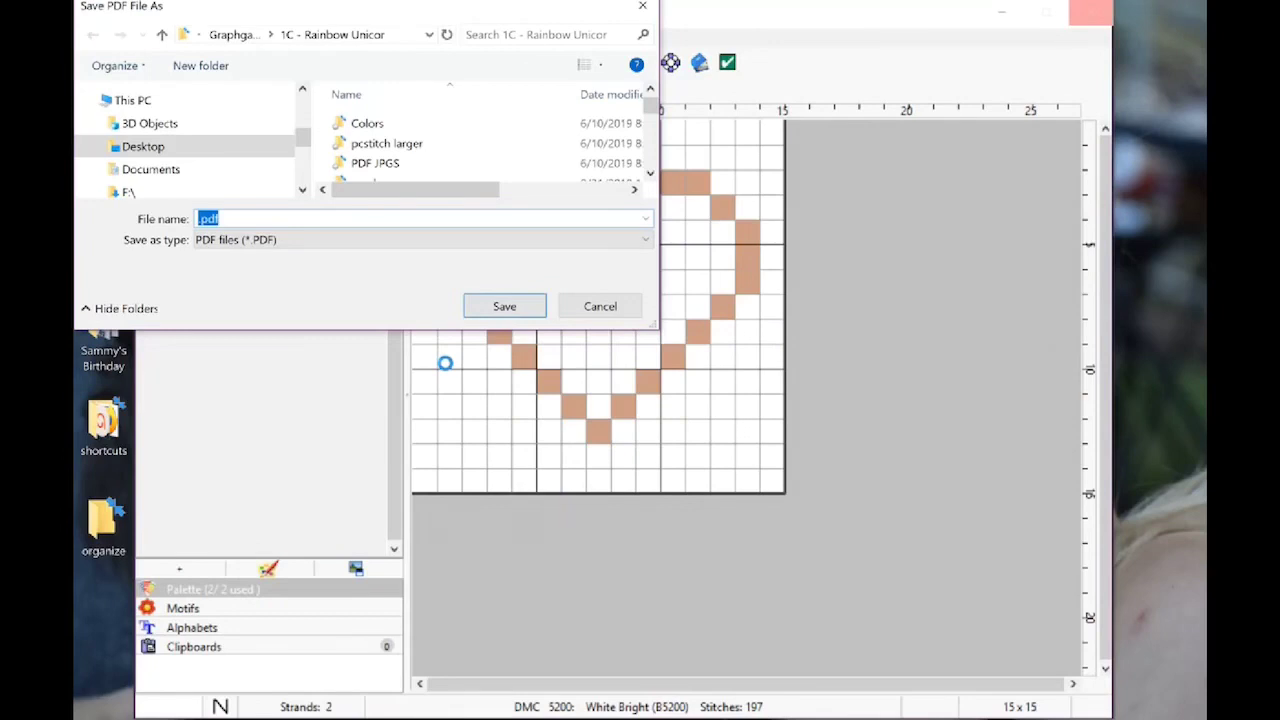
type("heart")
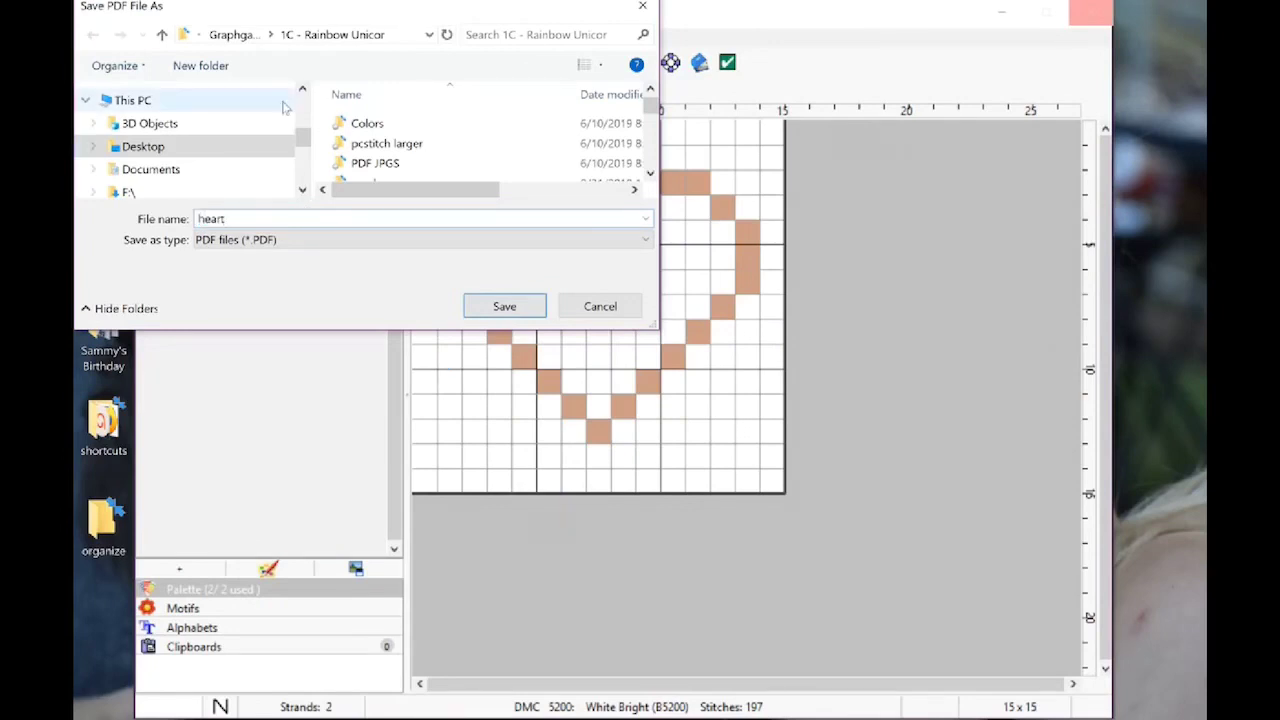
left_click(197, 36)
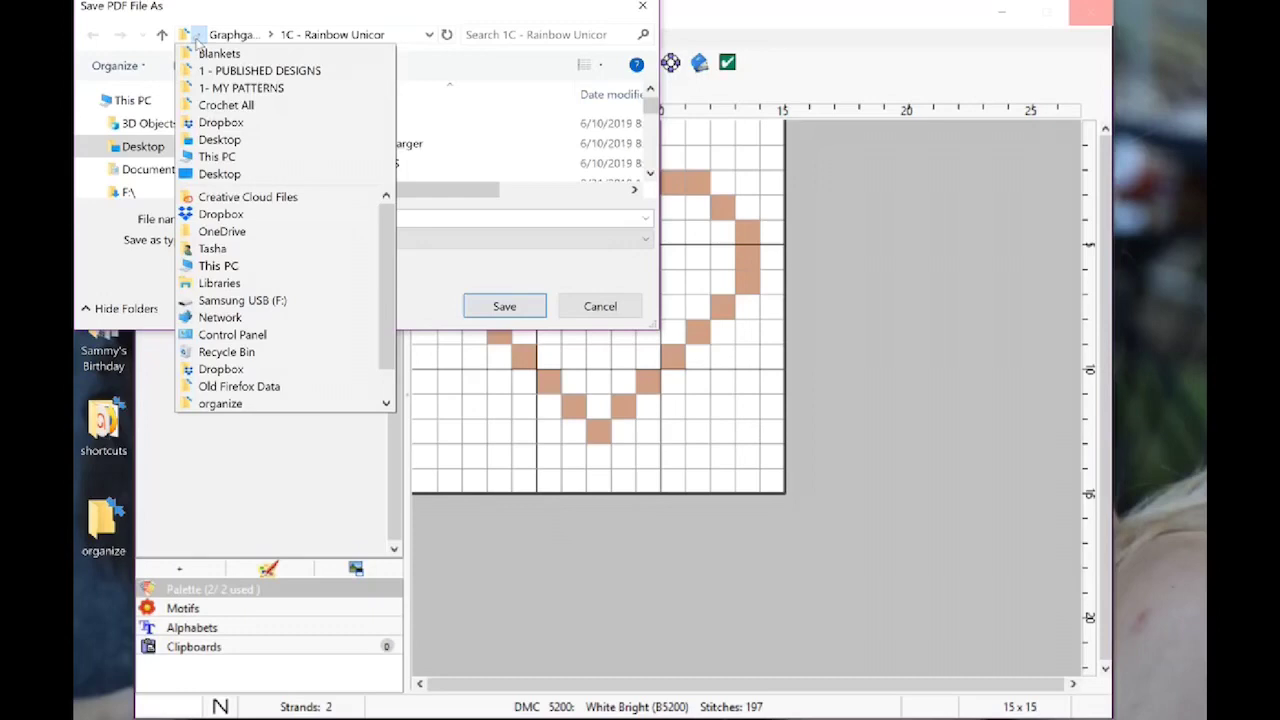
left_click(247, 146)
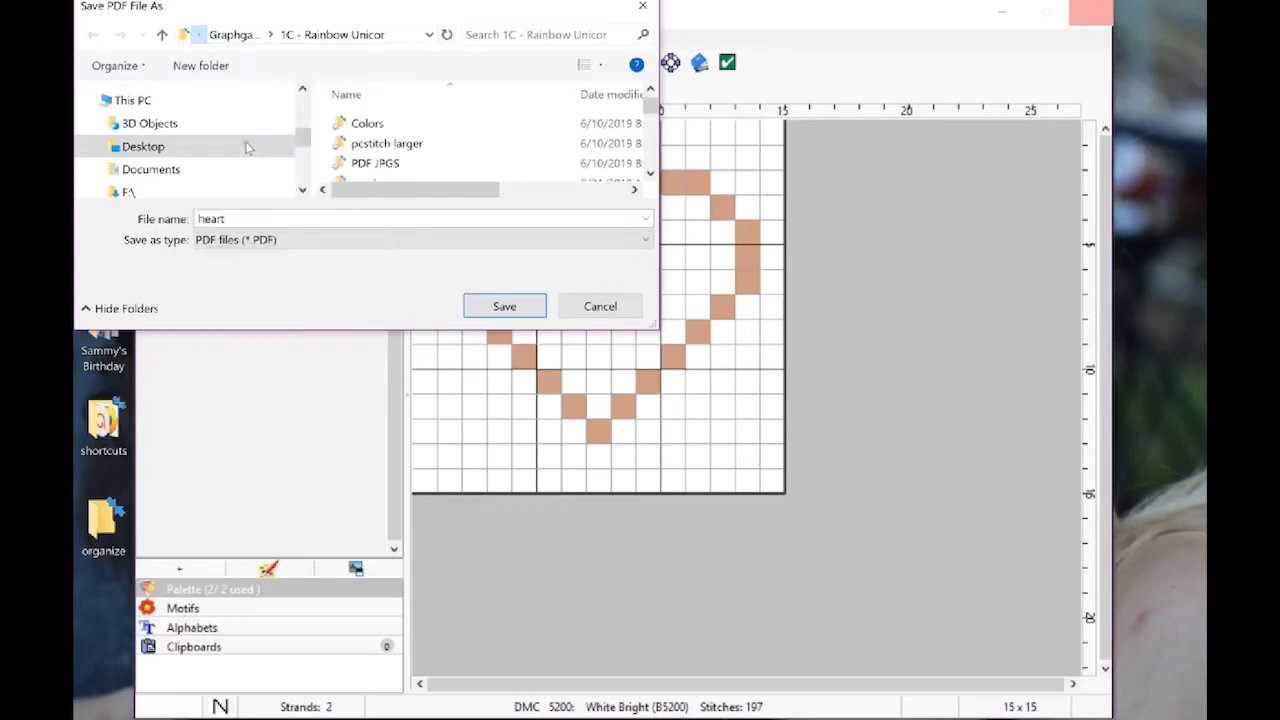
left_click(493, 305)
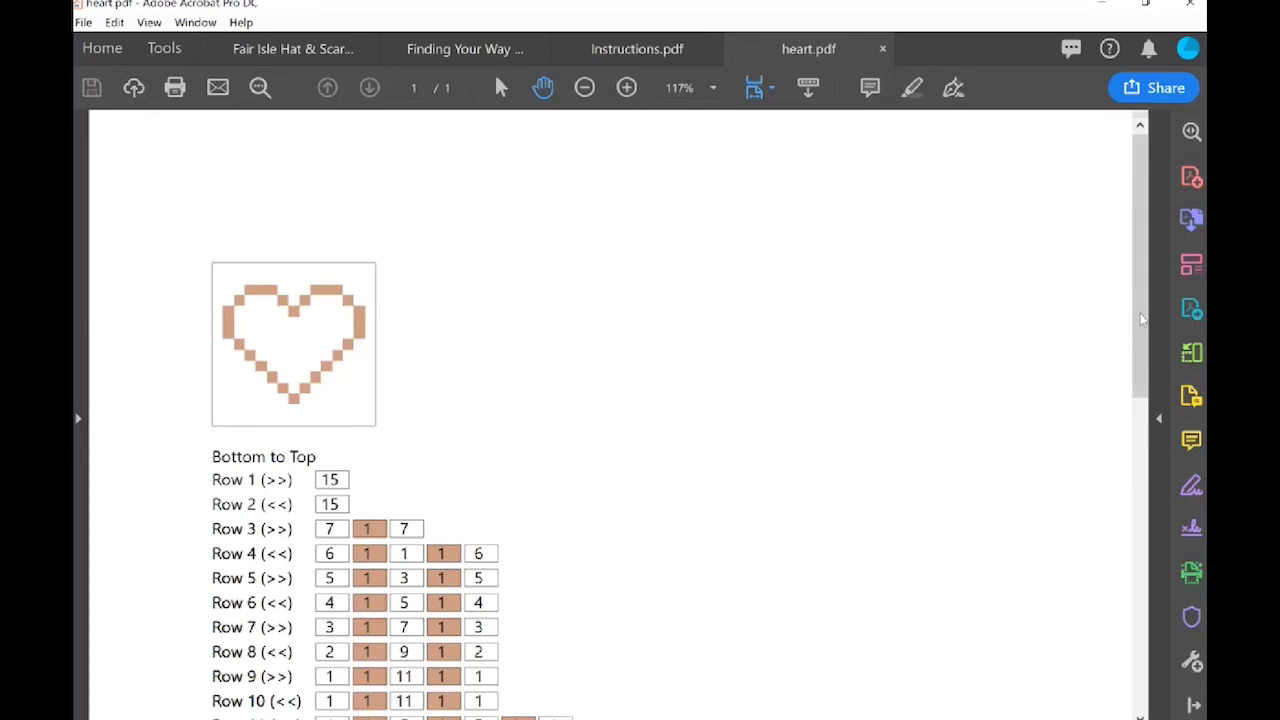
- Scroll through heart.pdf's rows and DMC thread legend, then minimize Acrobat
left_click_drag(1145, 320, 1148, 365)
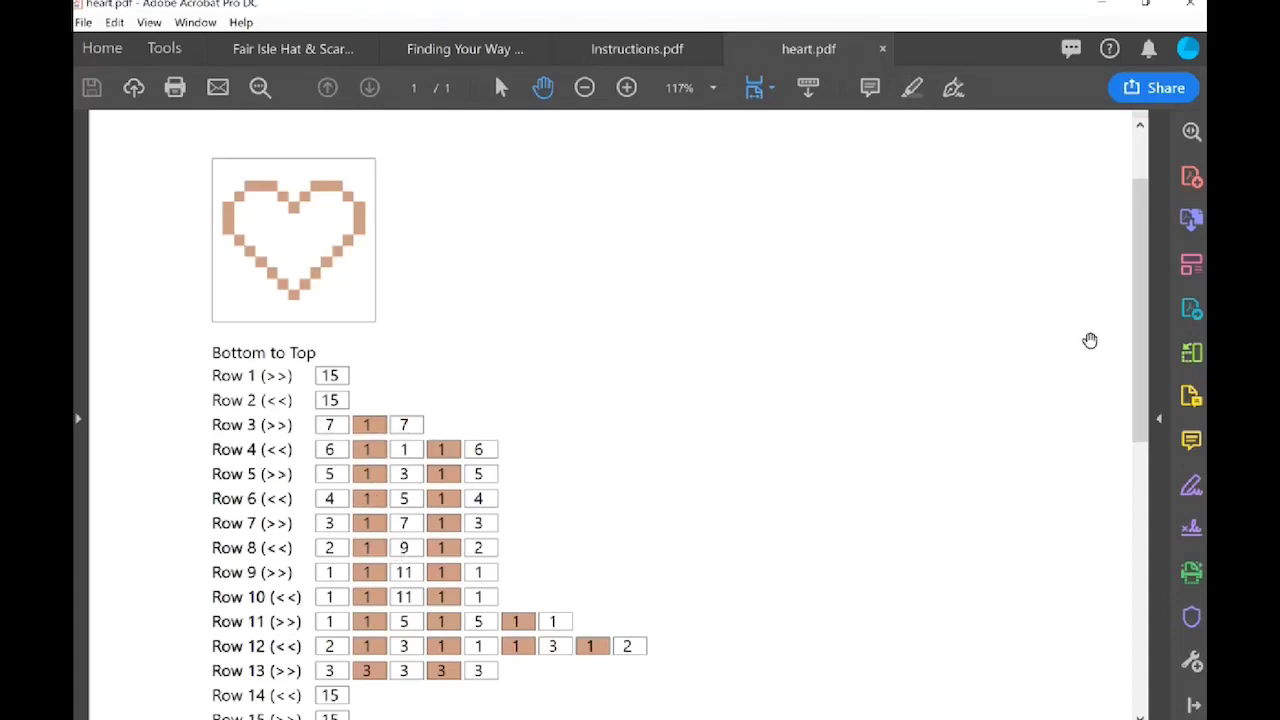
left_click_drag(1143, 345, 1154, 414)
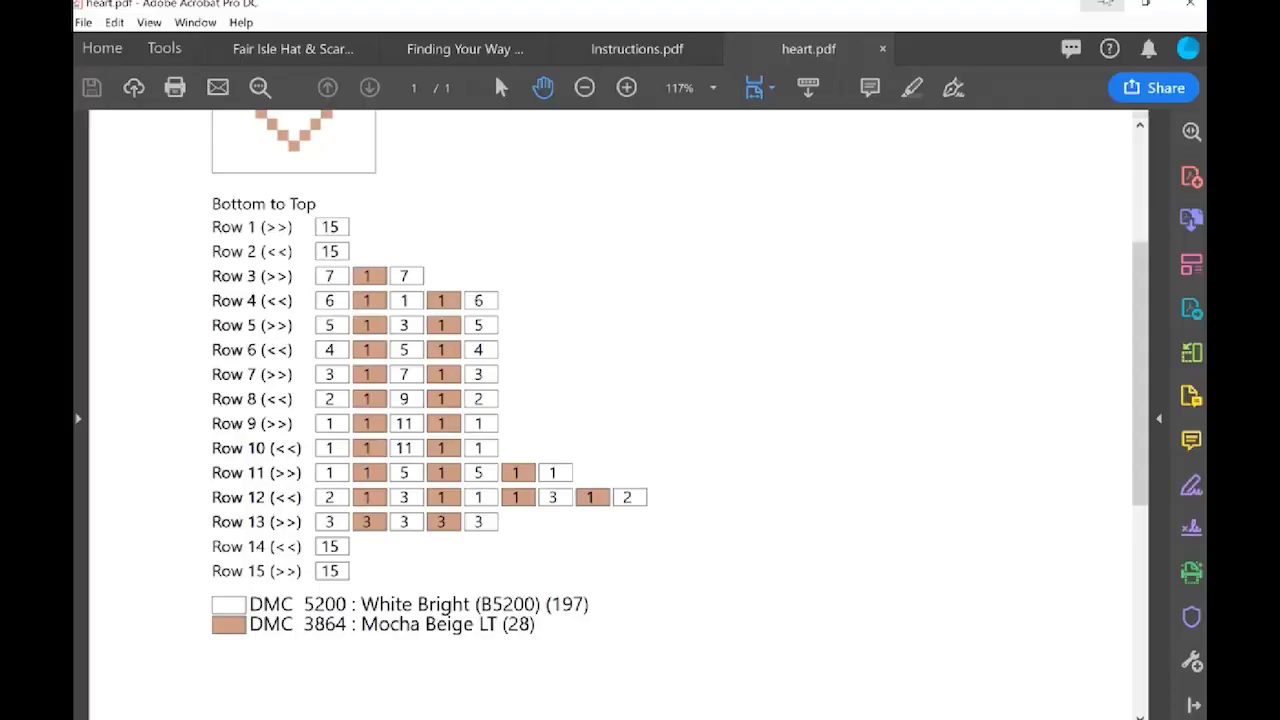
left_click(1104, 3)
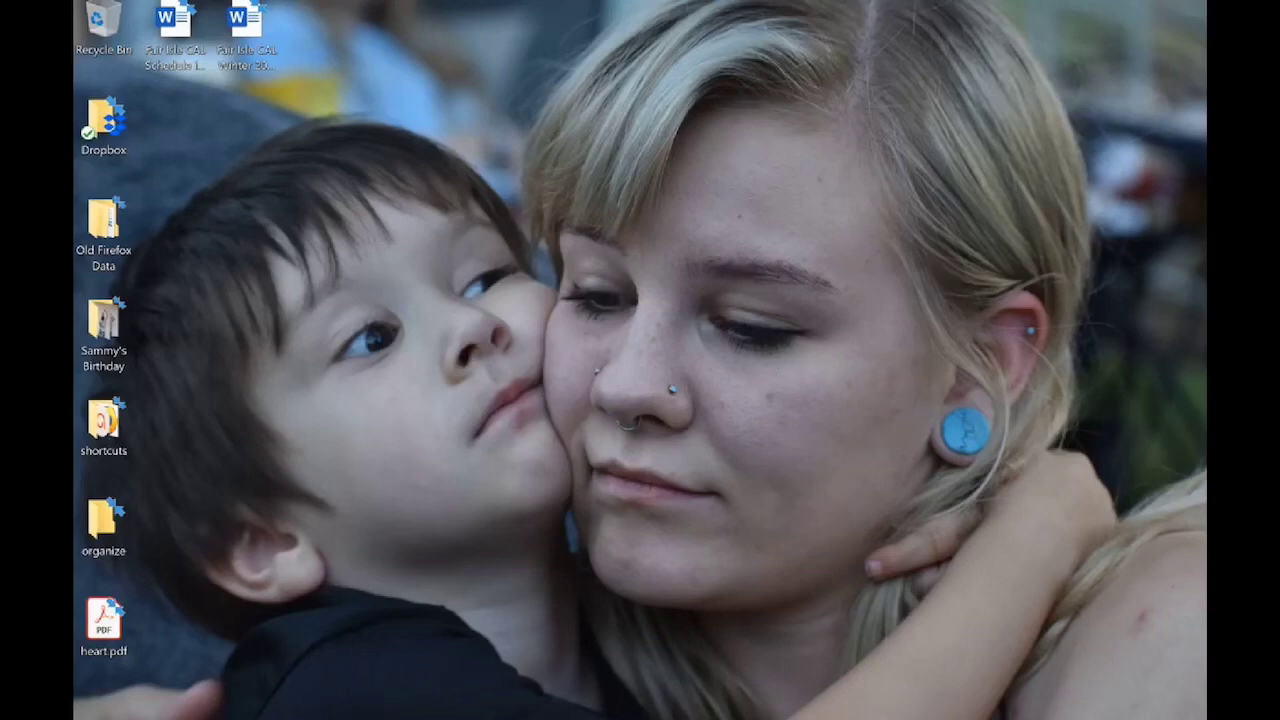
- Cycle through the open windows with Alt+Tab to get back to WinStitch 2017
mouse_move(765, 718)
key("alt+Tab")
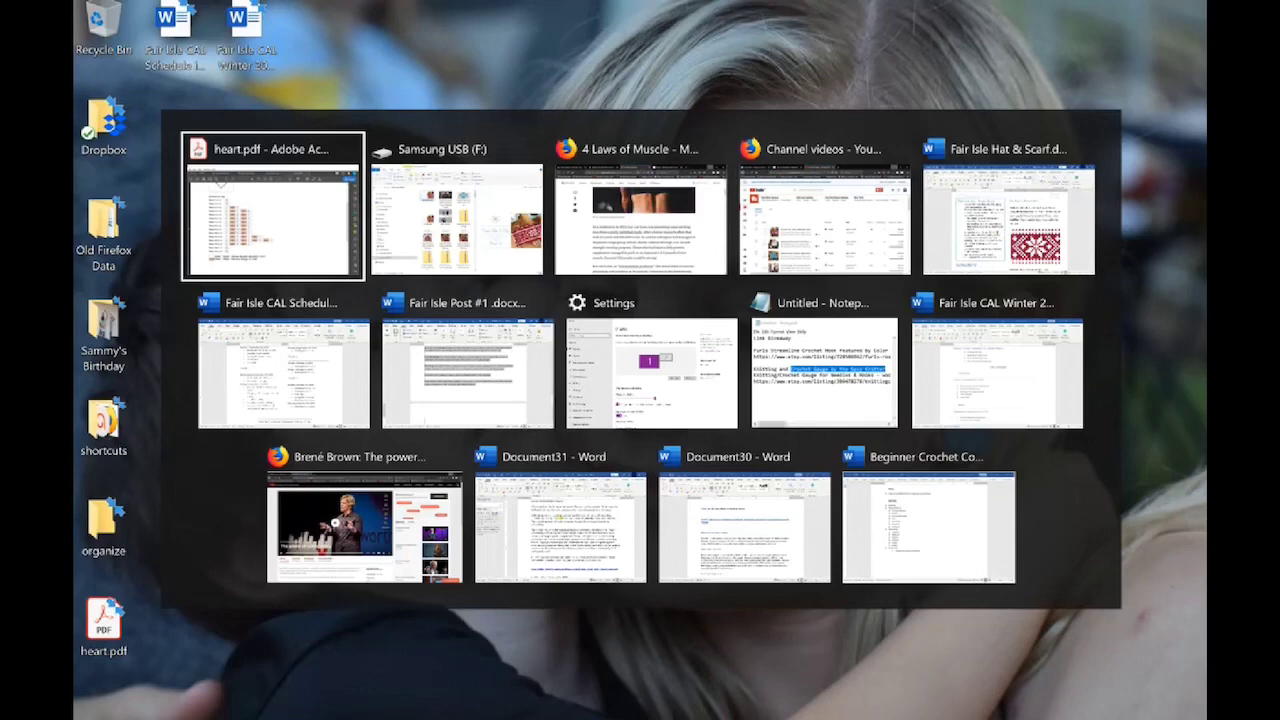
key("alt+Tab")
key("alt+Tab")
key("alt+Tab")
key("alt+Tab")
key("alt+Tab")
key("alt+Tab")
key("alt+Tab")
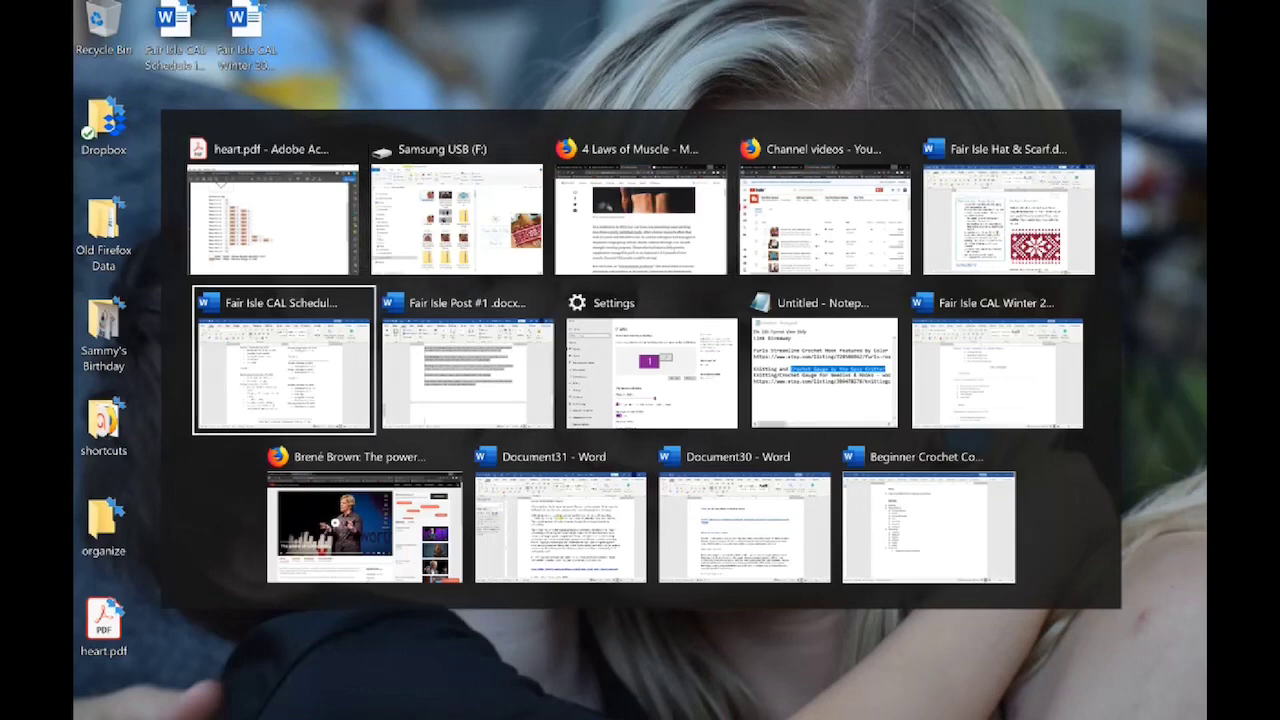
key("alt+Tab")
key("alt+Tab")
key("alt+Tab")
key("alt+Tab")
key("alt+Tab")
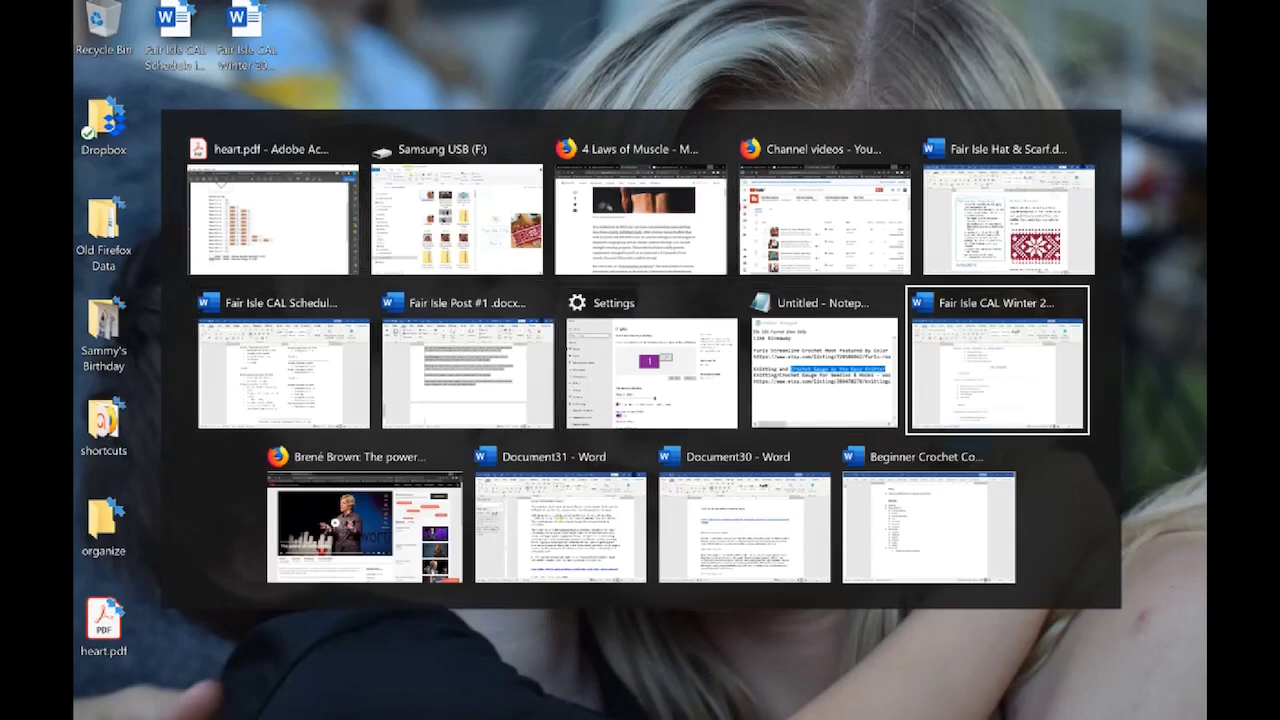
key("alt+Tab")
key("alt+Tab")
key("alt+Tab")
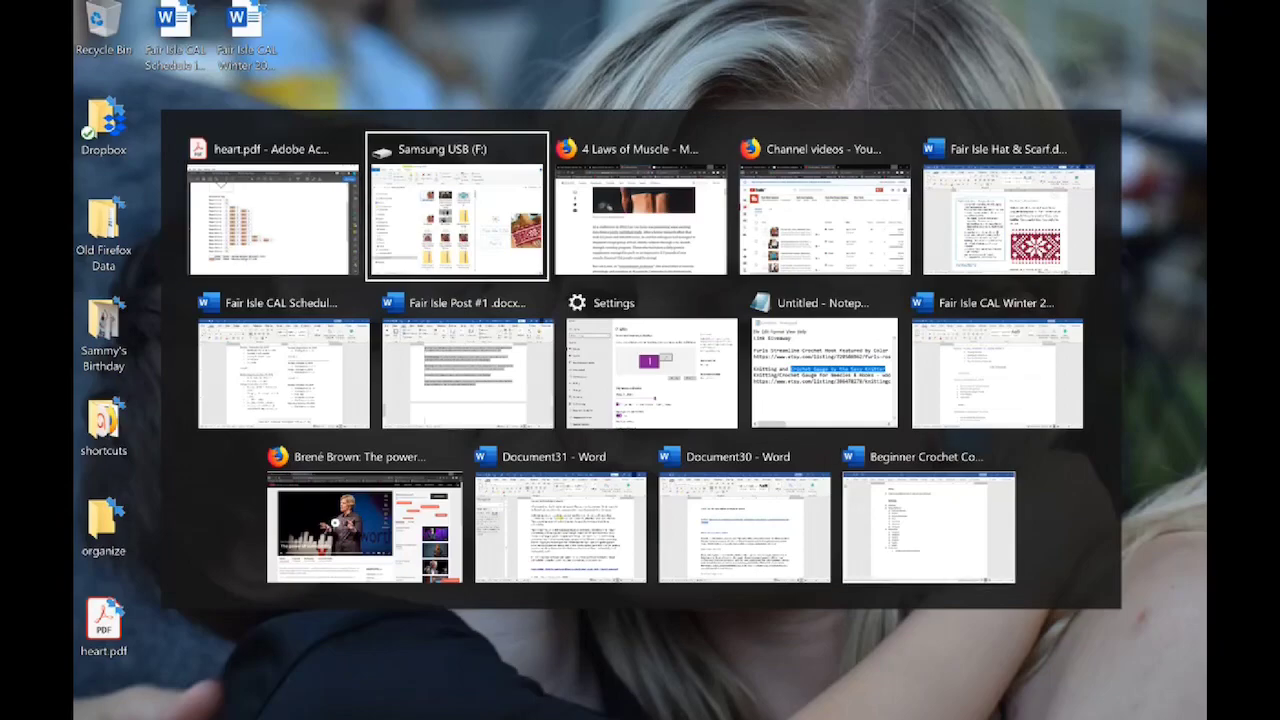
key("alt+Tab")
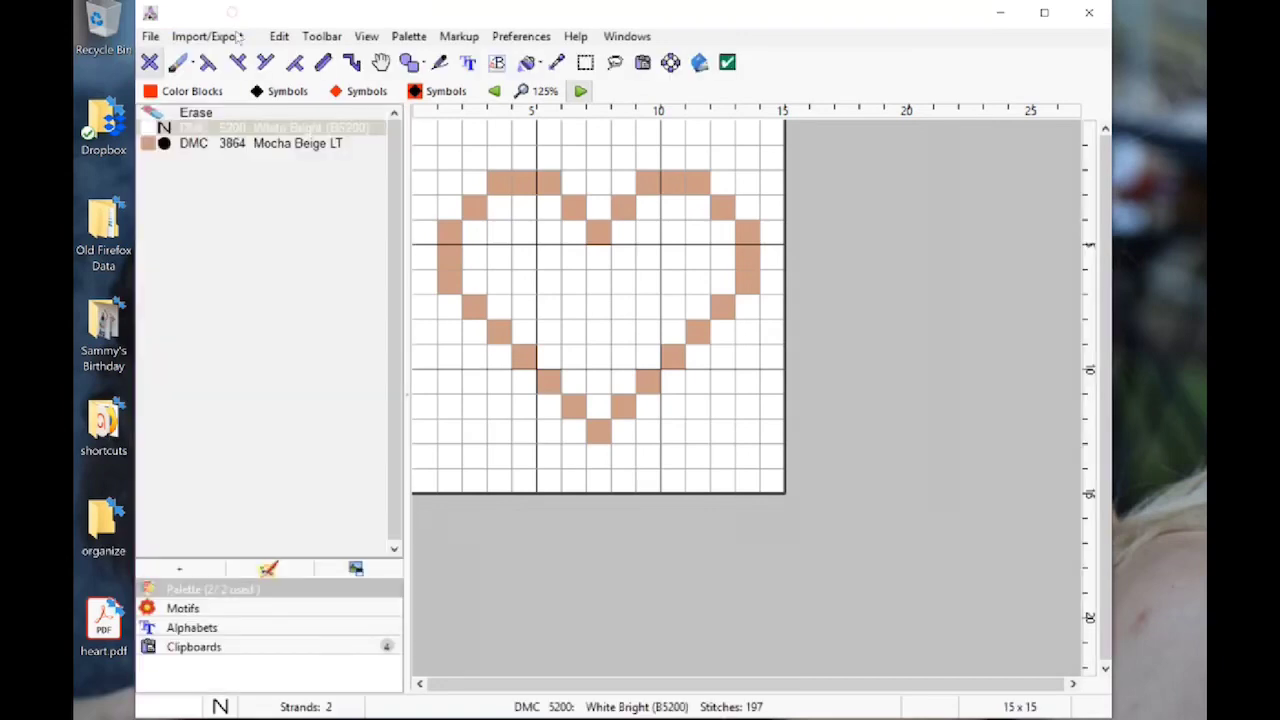
- Start the Export thumbnail PNG command and cancel it
left_click(238, 40)
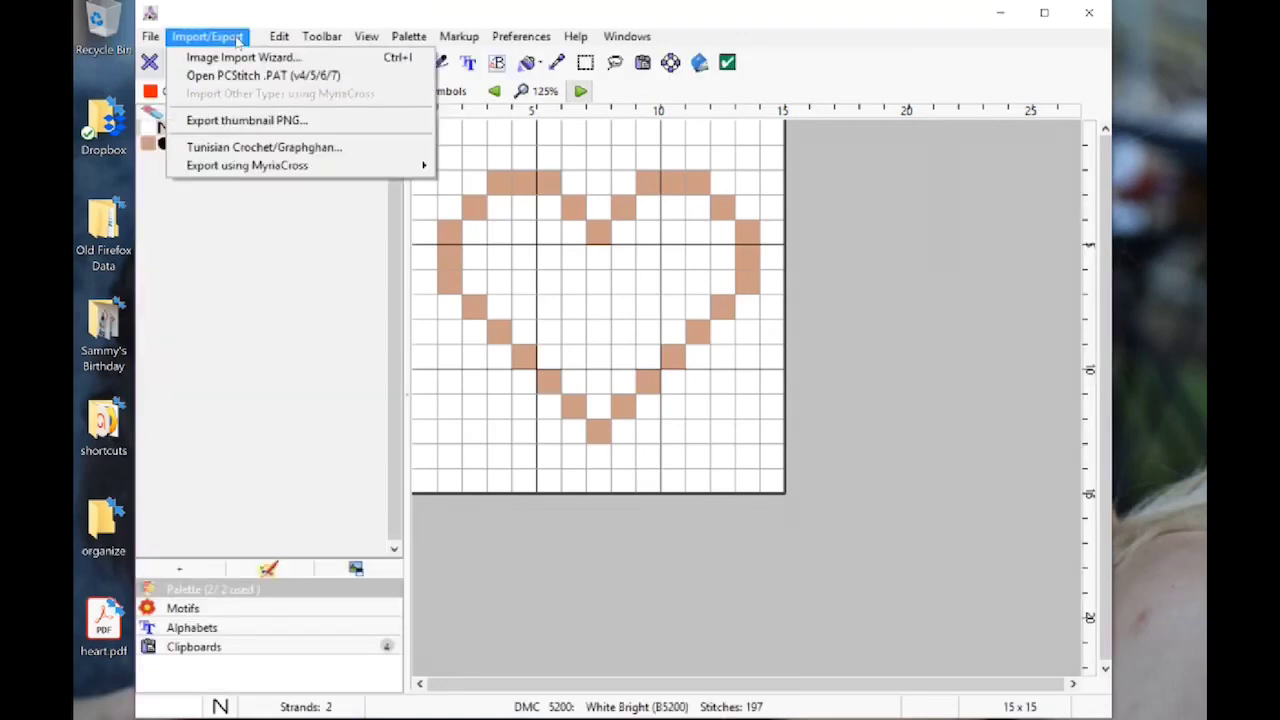
left_click(296, 122)
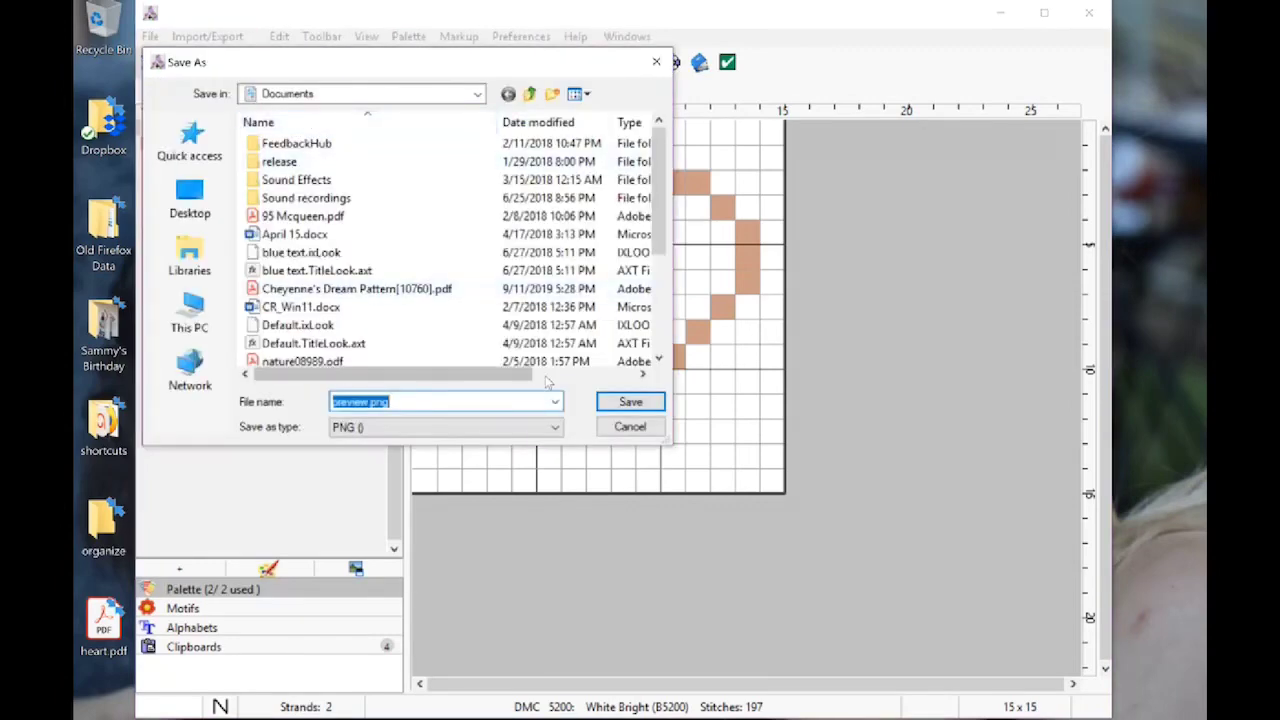
left_click(632, 428)
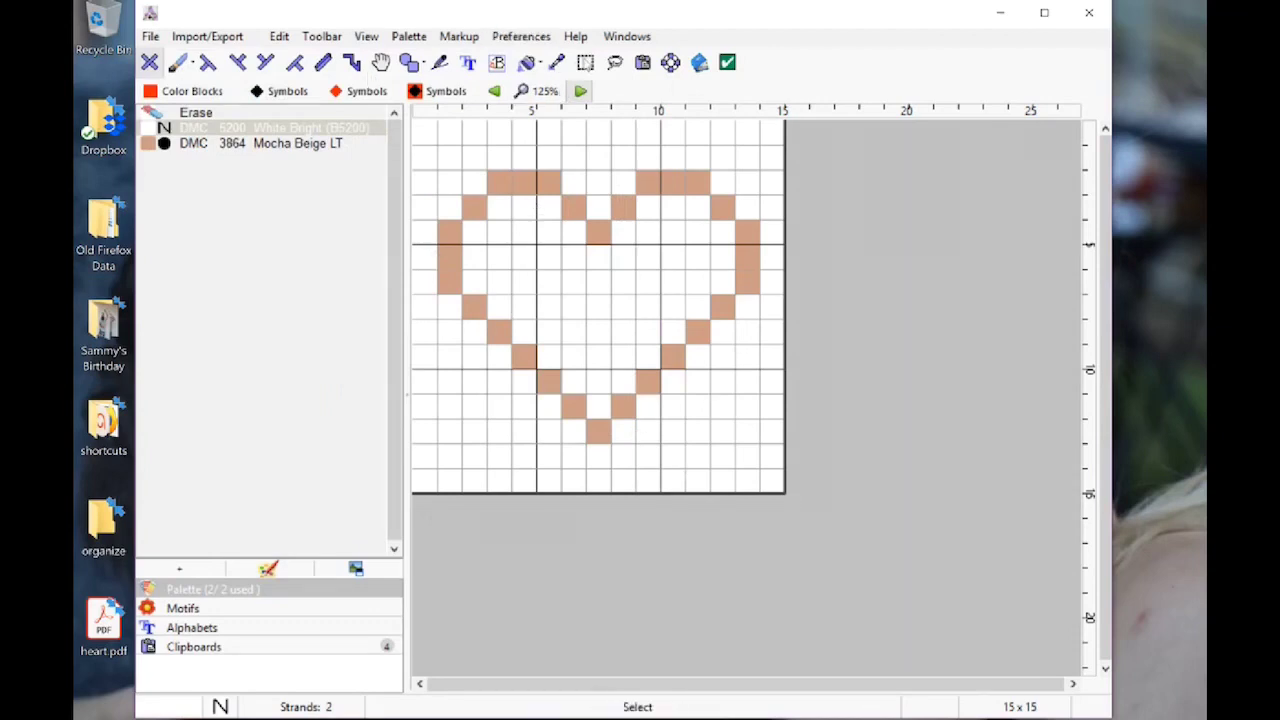
- Open File > Save As, look over the file types, and cancel without saving
left_click(224, 37)
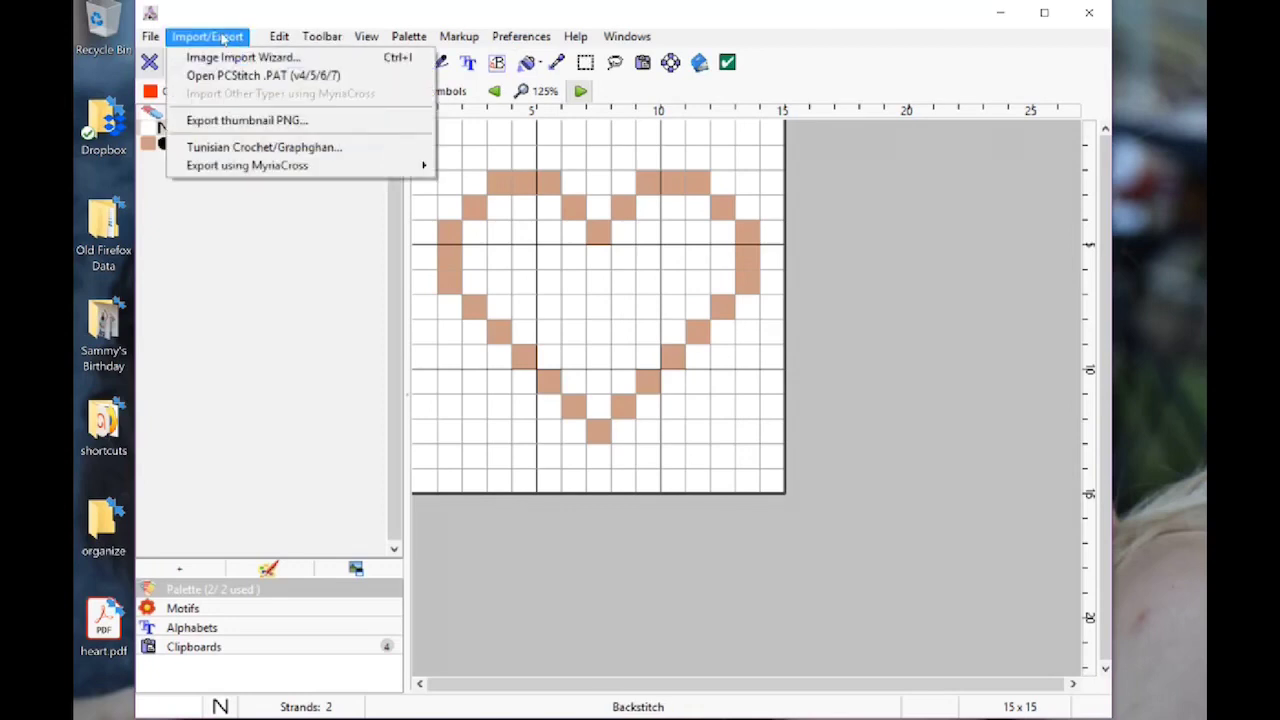
left_click(224, 37)
left_click(152, 37)
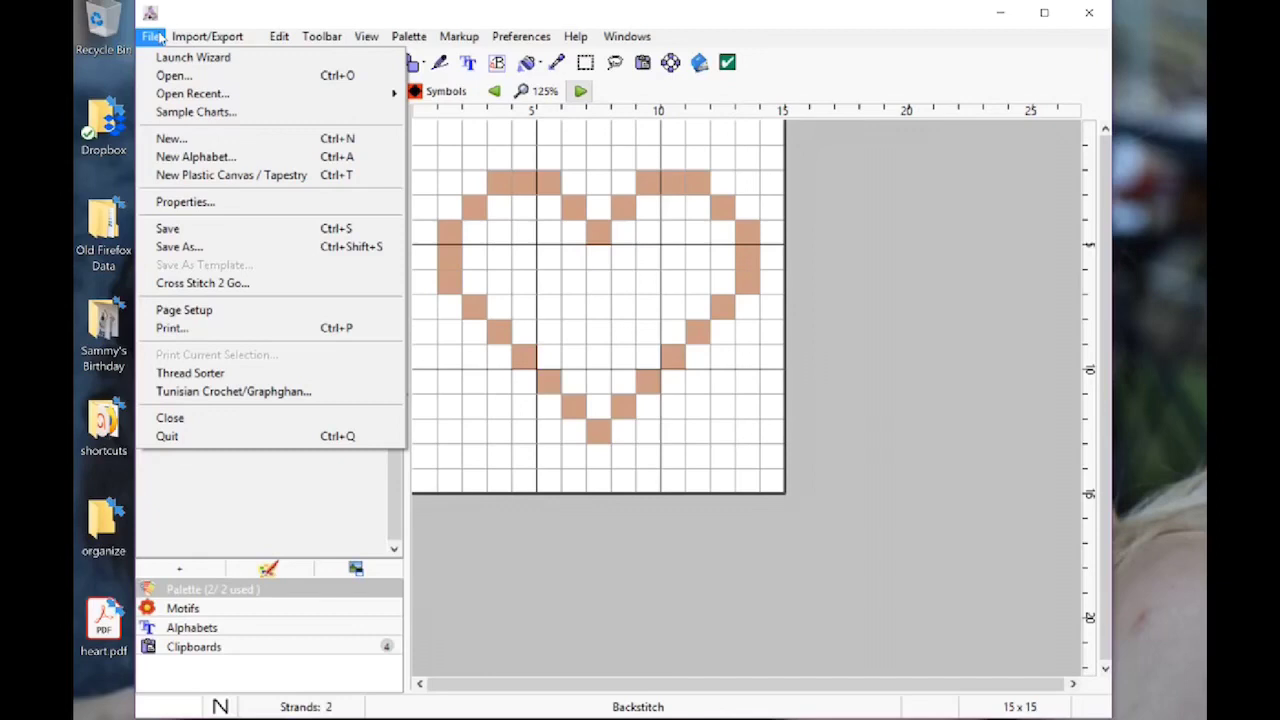
left_click(226, 246)
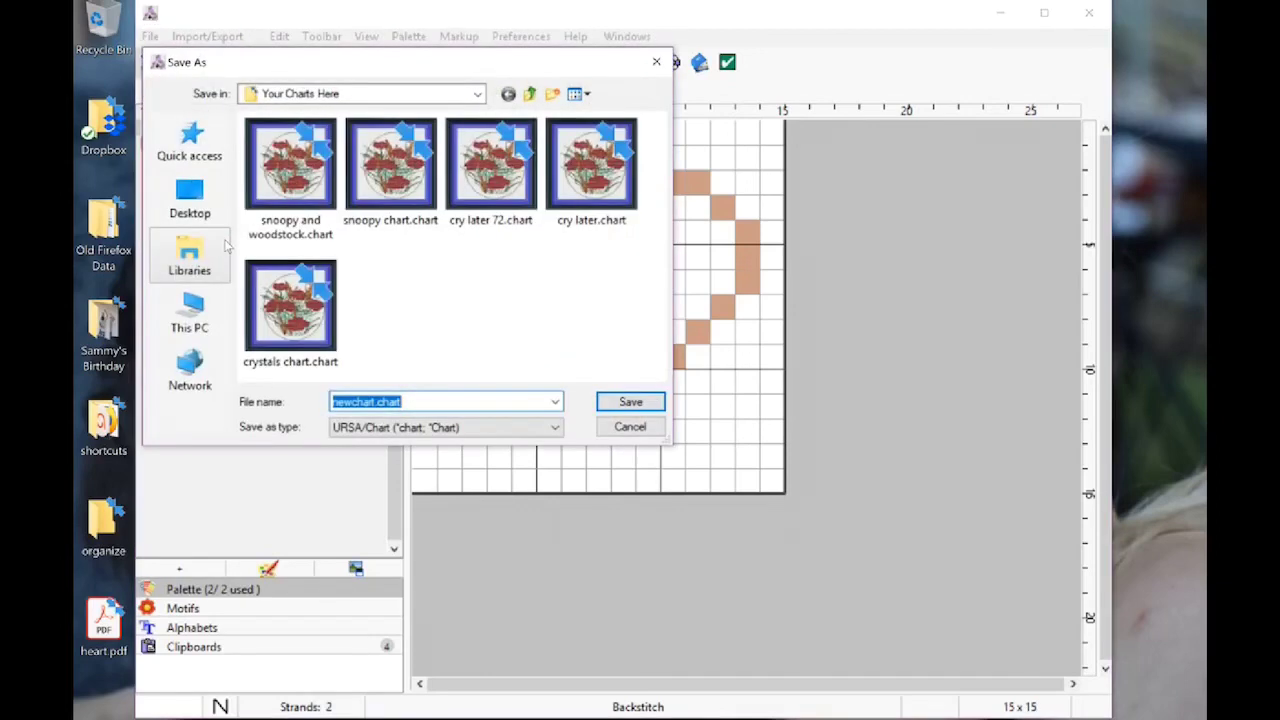
left_click(414, 430)
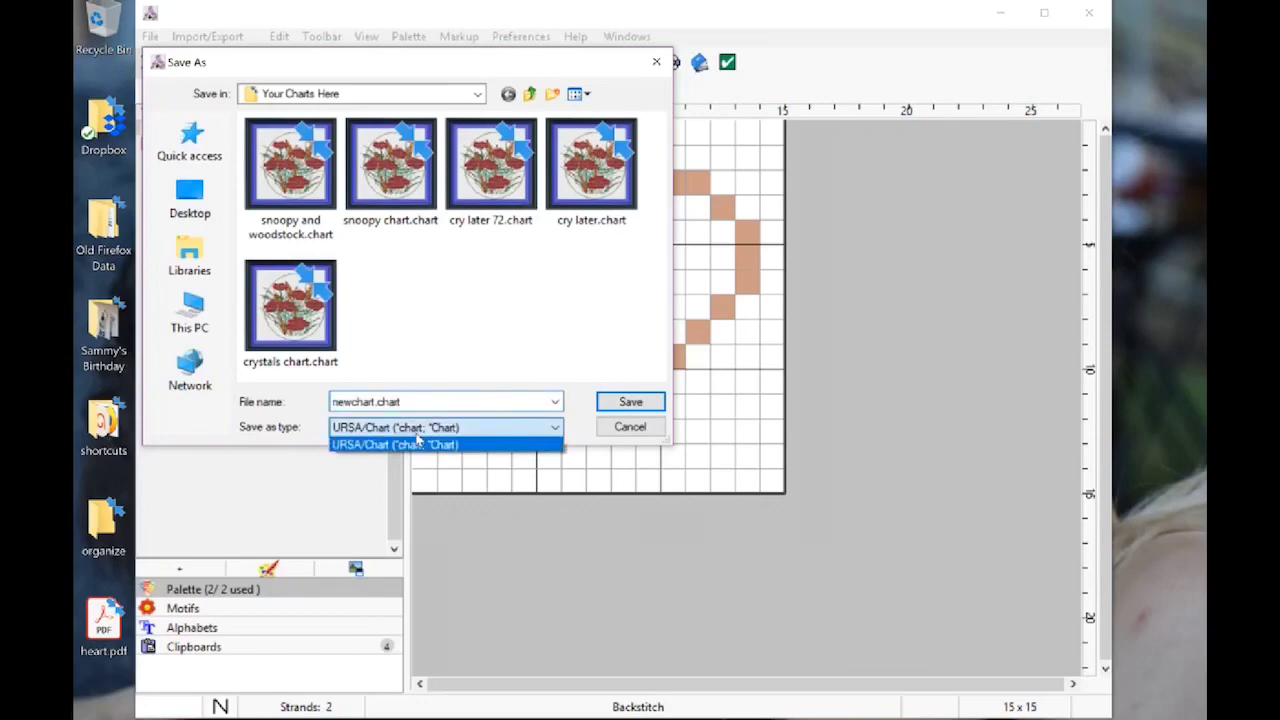
left_click(631, 432)
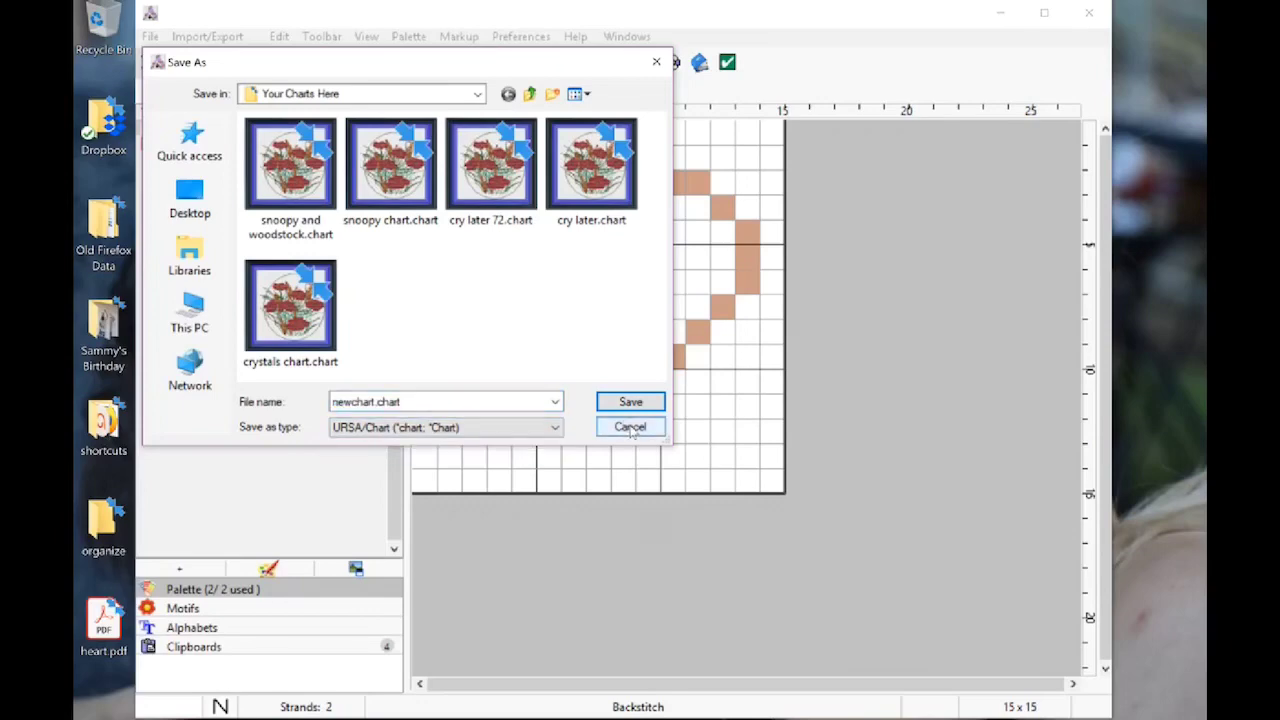
left_click(631, 428)
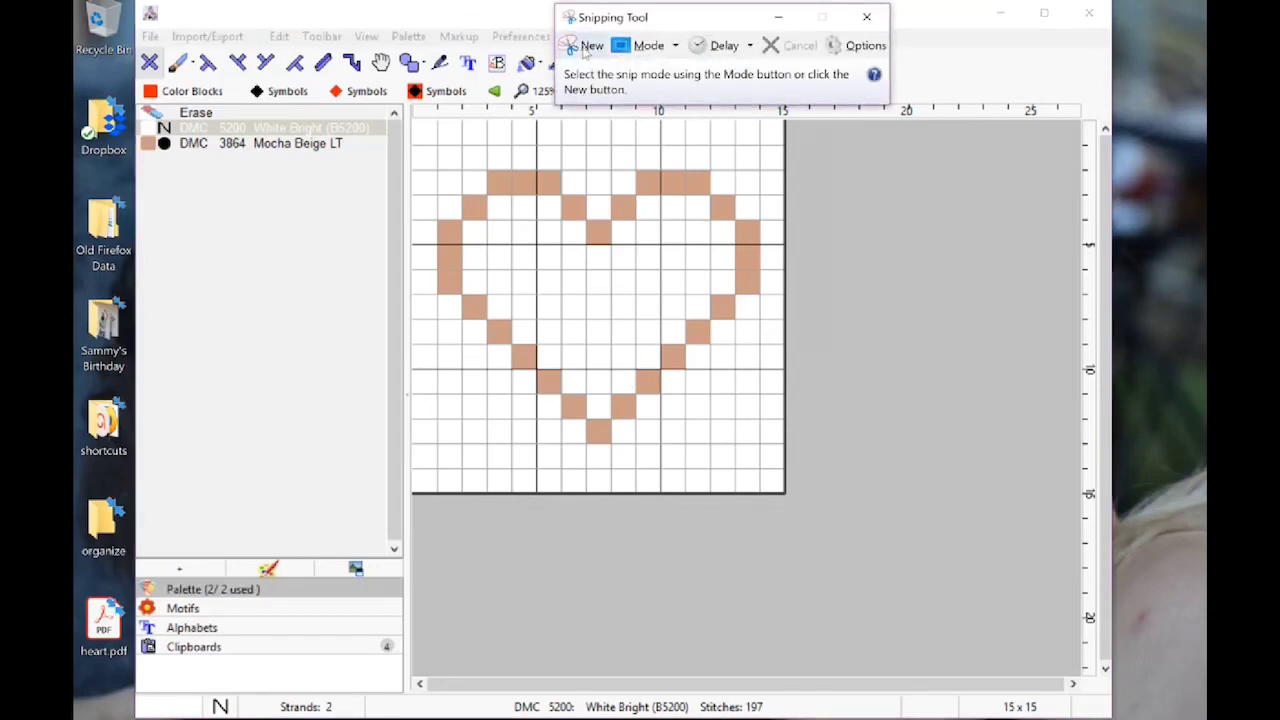
- Snip the 15×15 heart grid with Snipping Tool, then close the snip without saving it
left_click(586, 46)
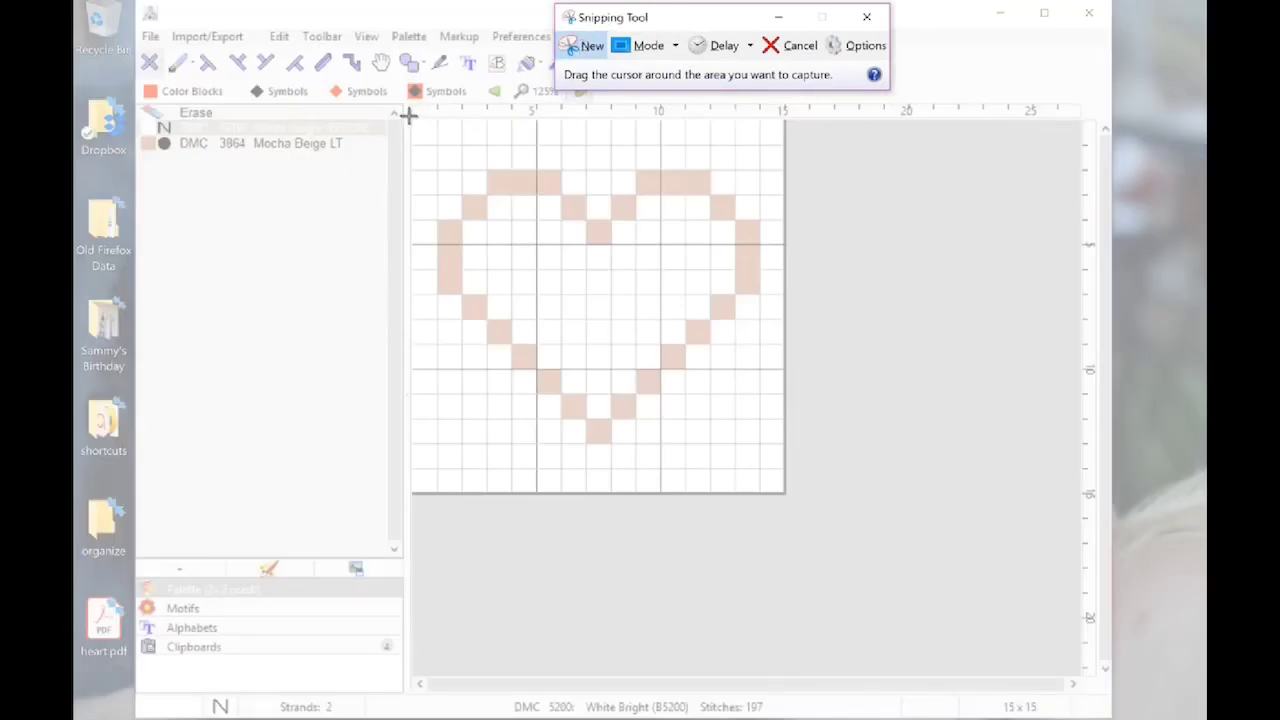
left_click_drag(408, 116, 787, 496)
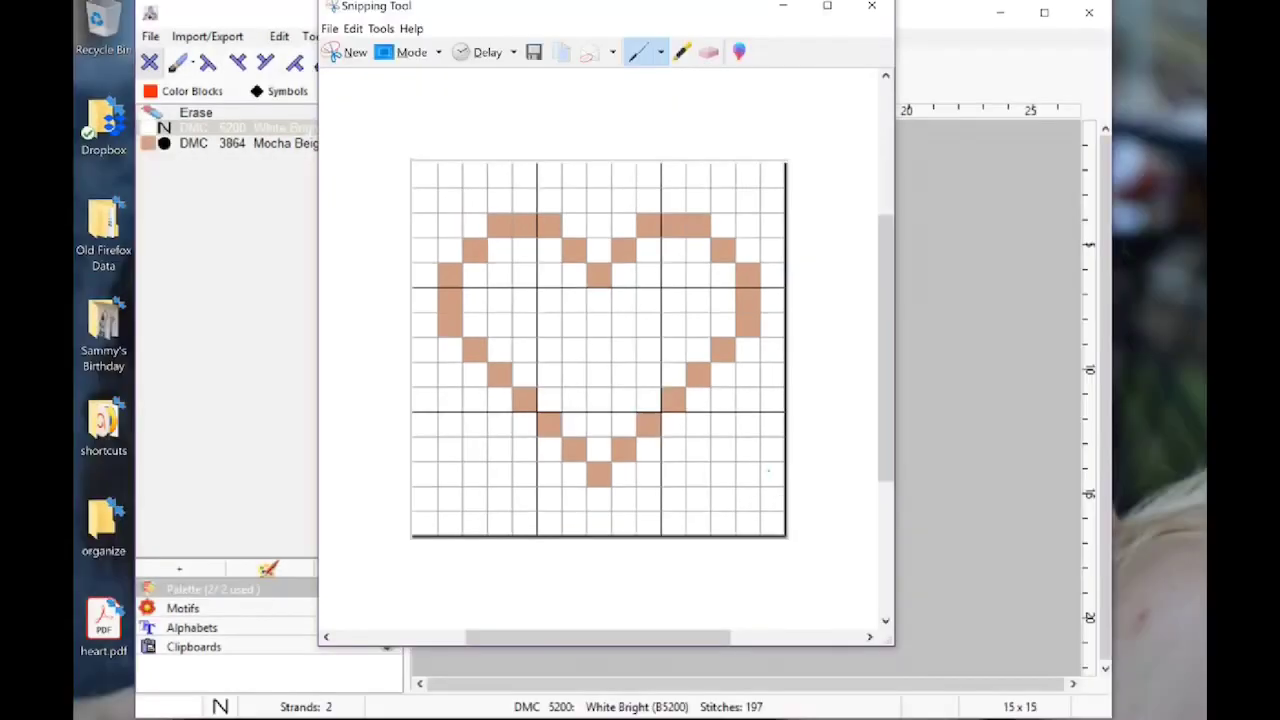
left_click(871, 6)
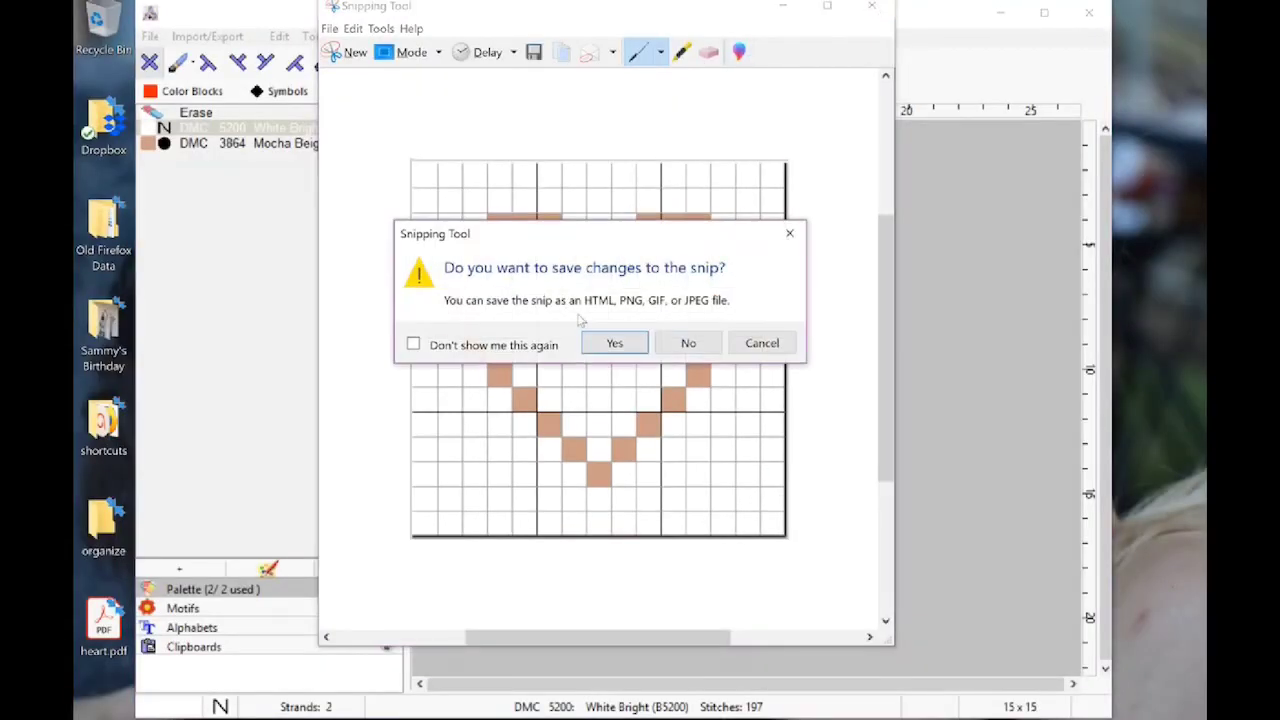
left_click(688, 343)
left_click(234, 37)
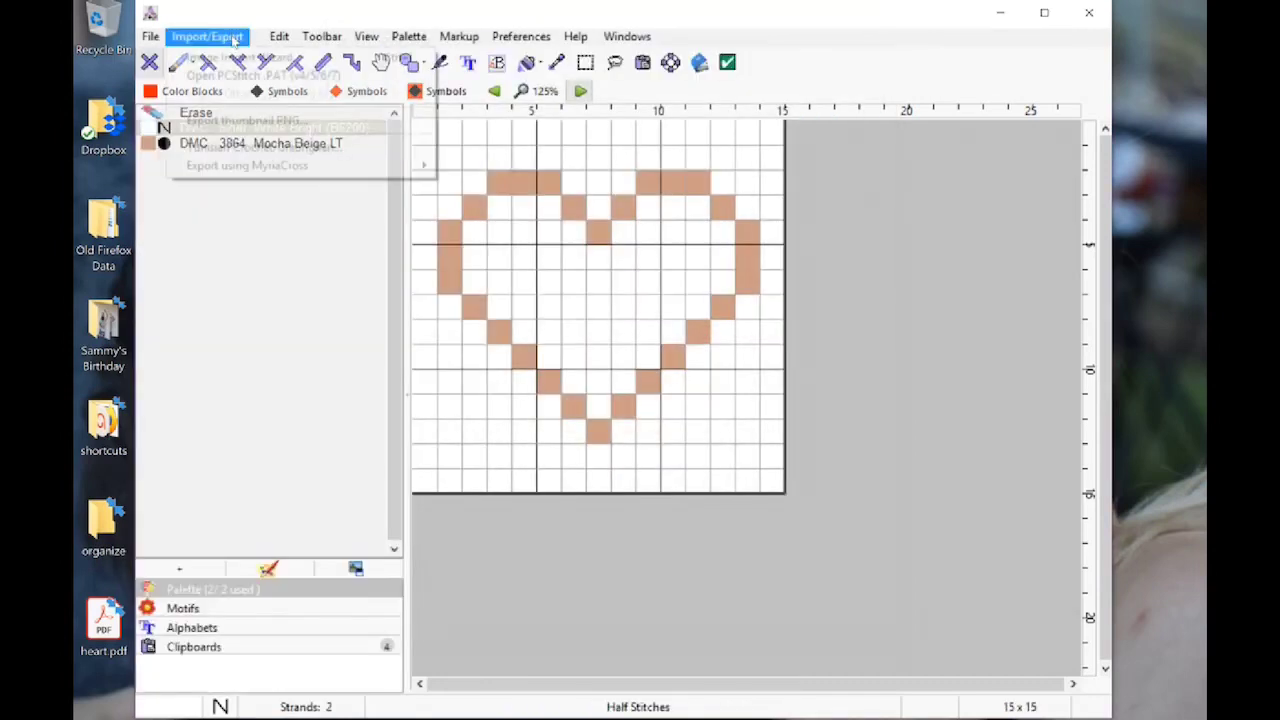
- Open the chart print settings and choose the Color Blocks print style
mouse_move(155, 38)
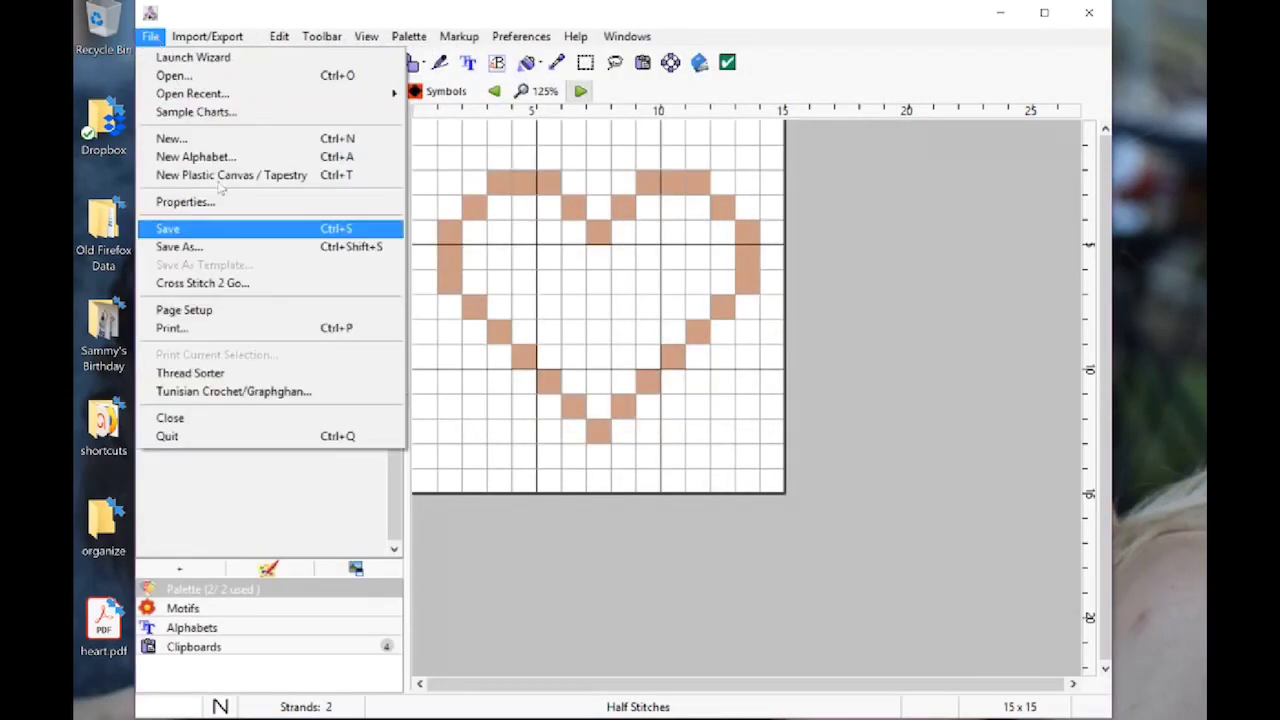
left_click(267, 329)
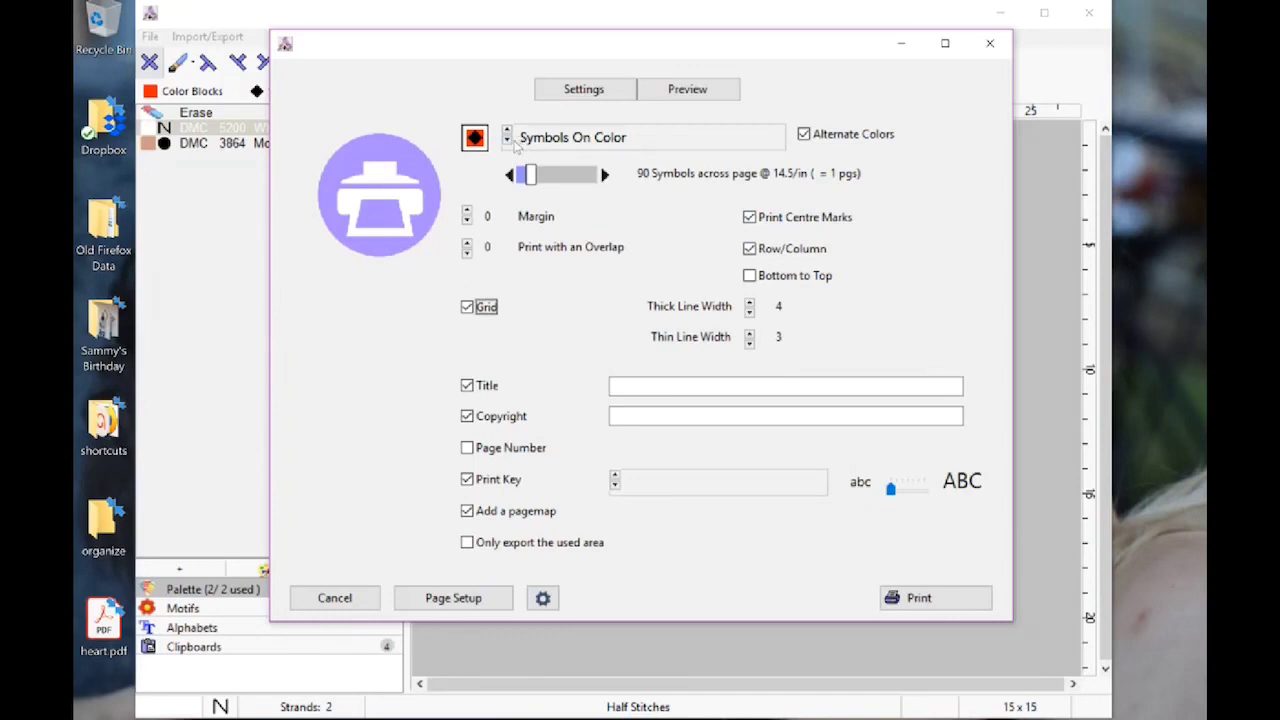
left_click(516, 145)
left_click(541, 157)
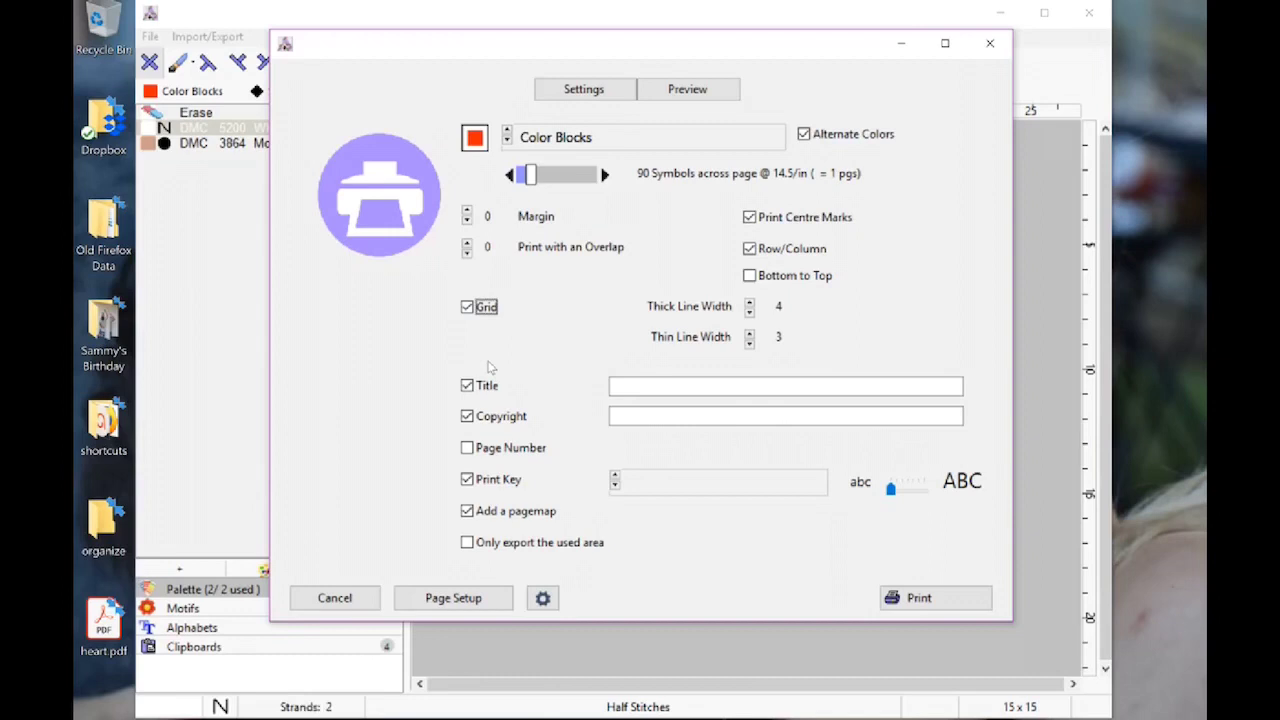
- Number the rows bottom to top and size the printed squares to 17 across the page
left_click(643, 387)
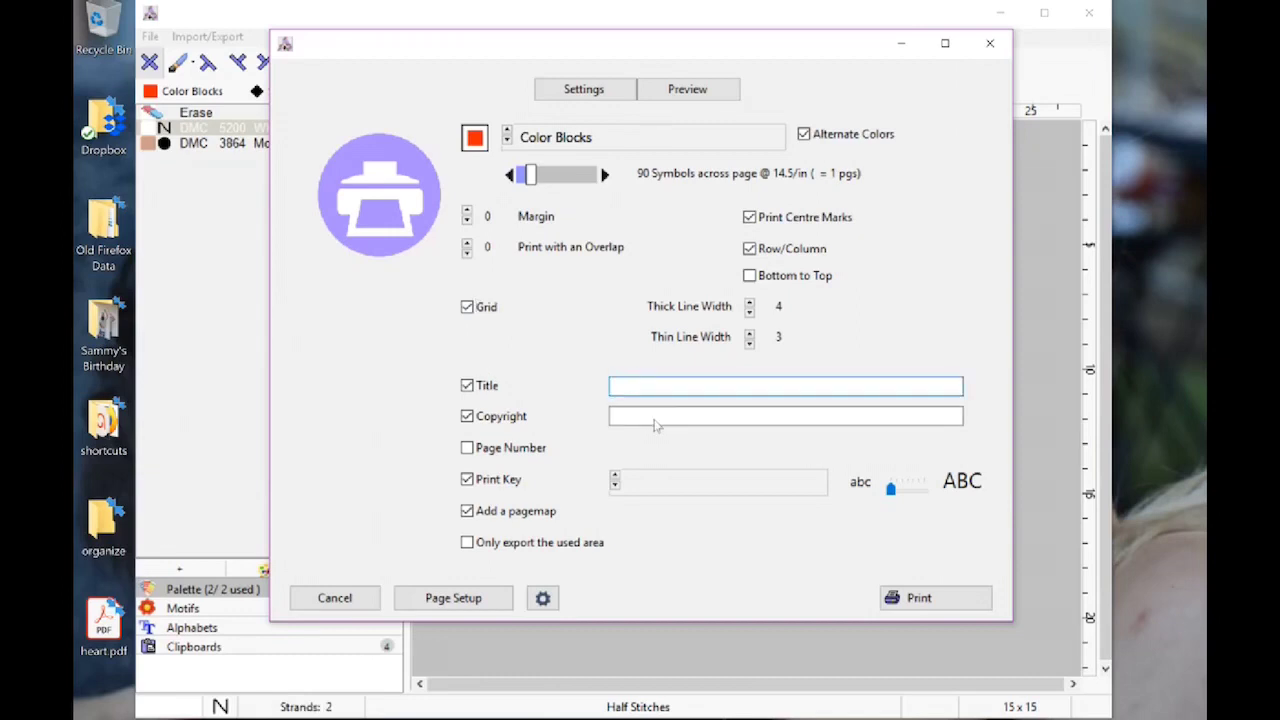
left_click(652, 424)
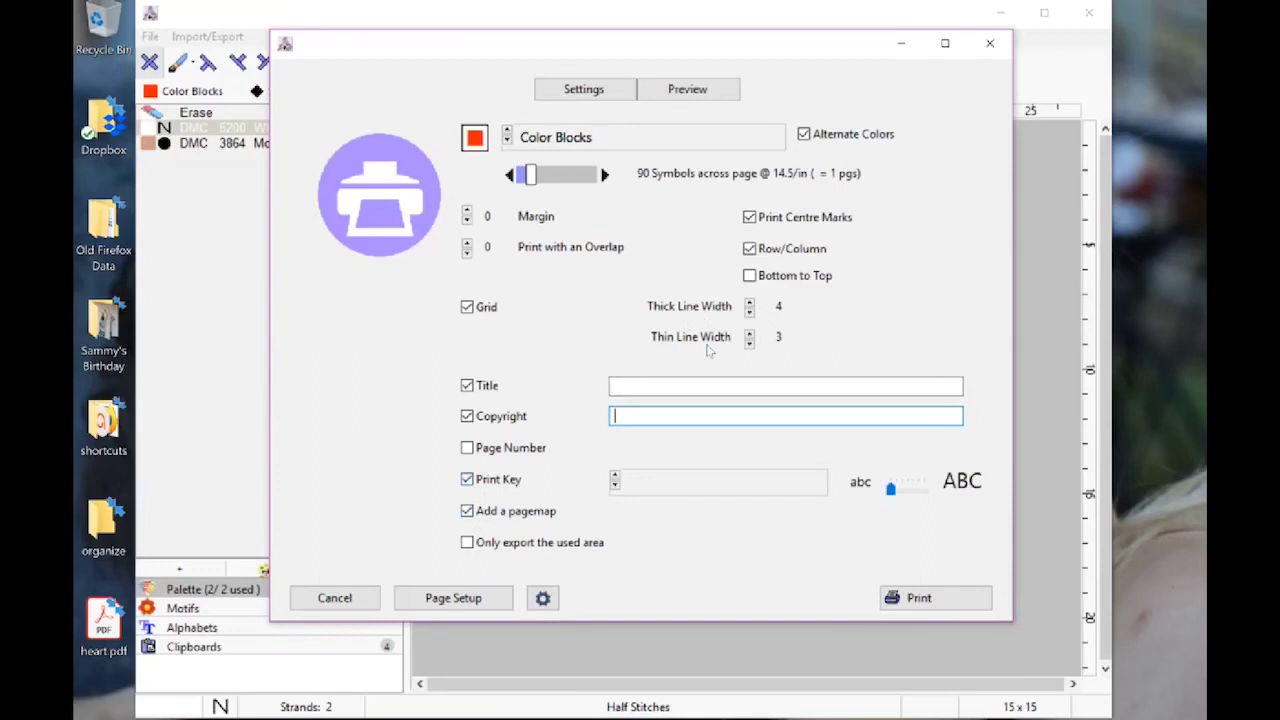
left_click(756, 280)
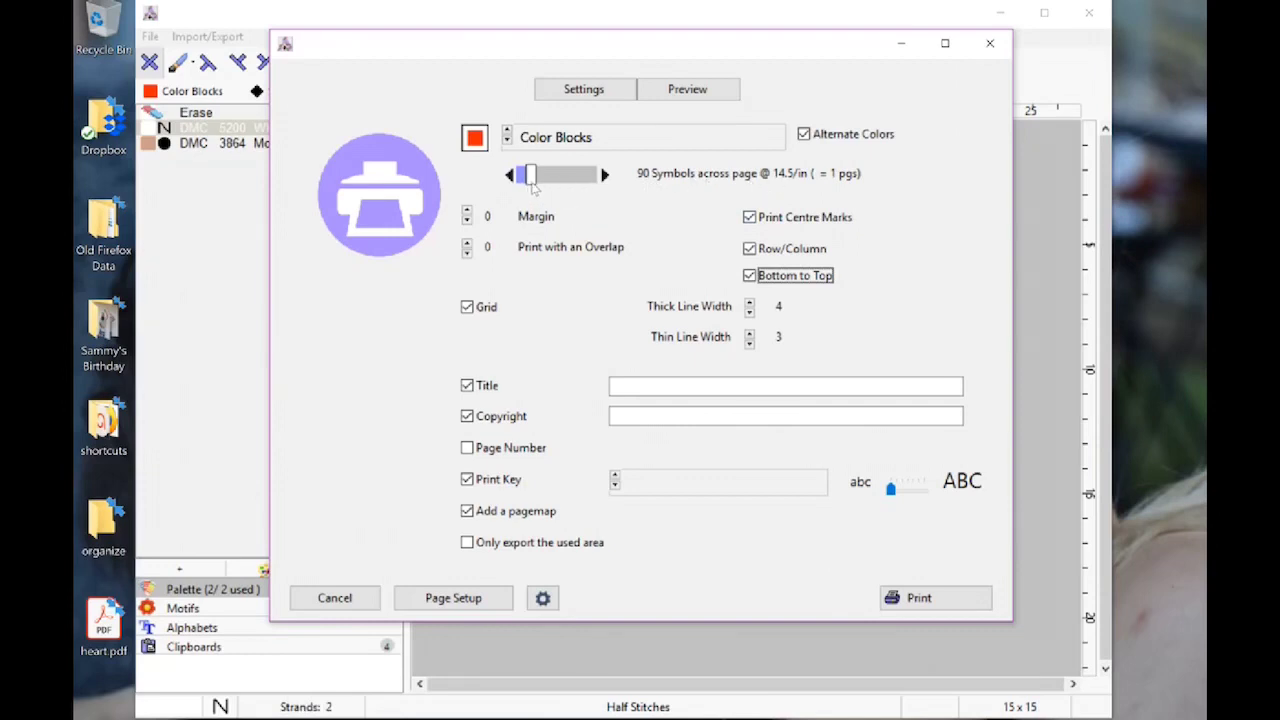
left_click_drag(532, 186, 519, 177)
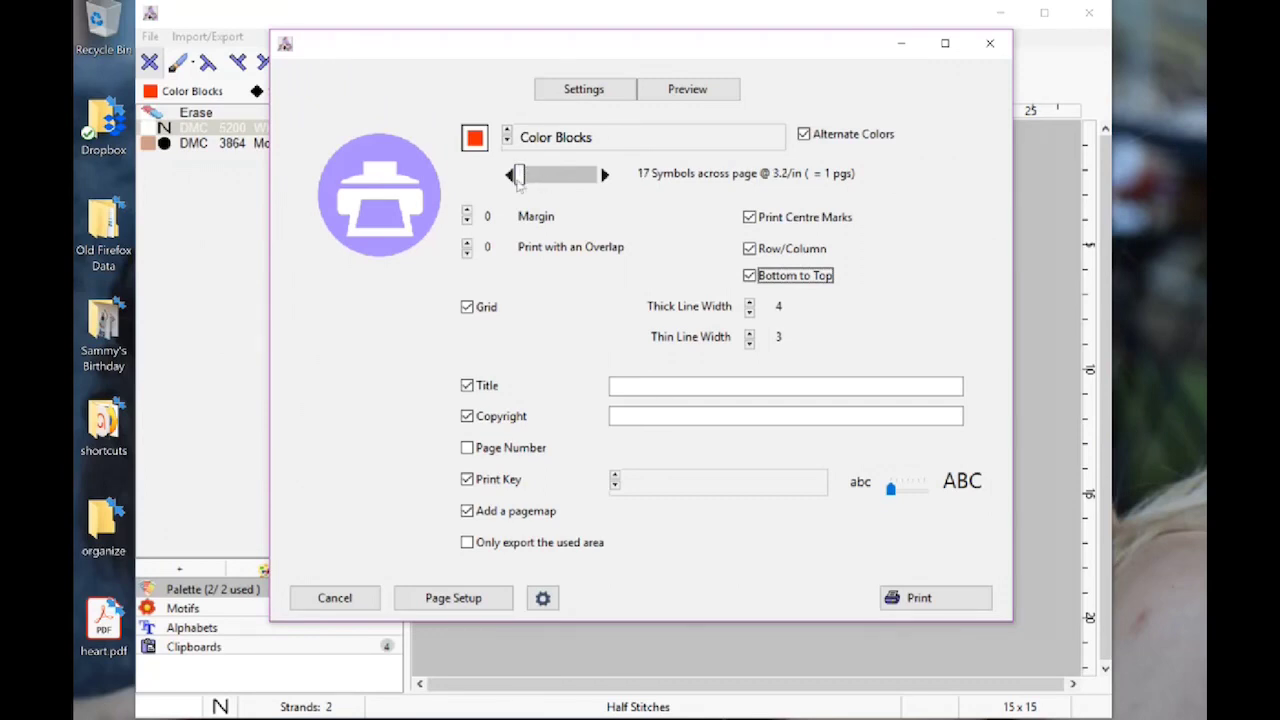
- Preview the Color Blocks printout, then cancel printing at the printer choices
left_click(699, 93)
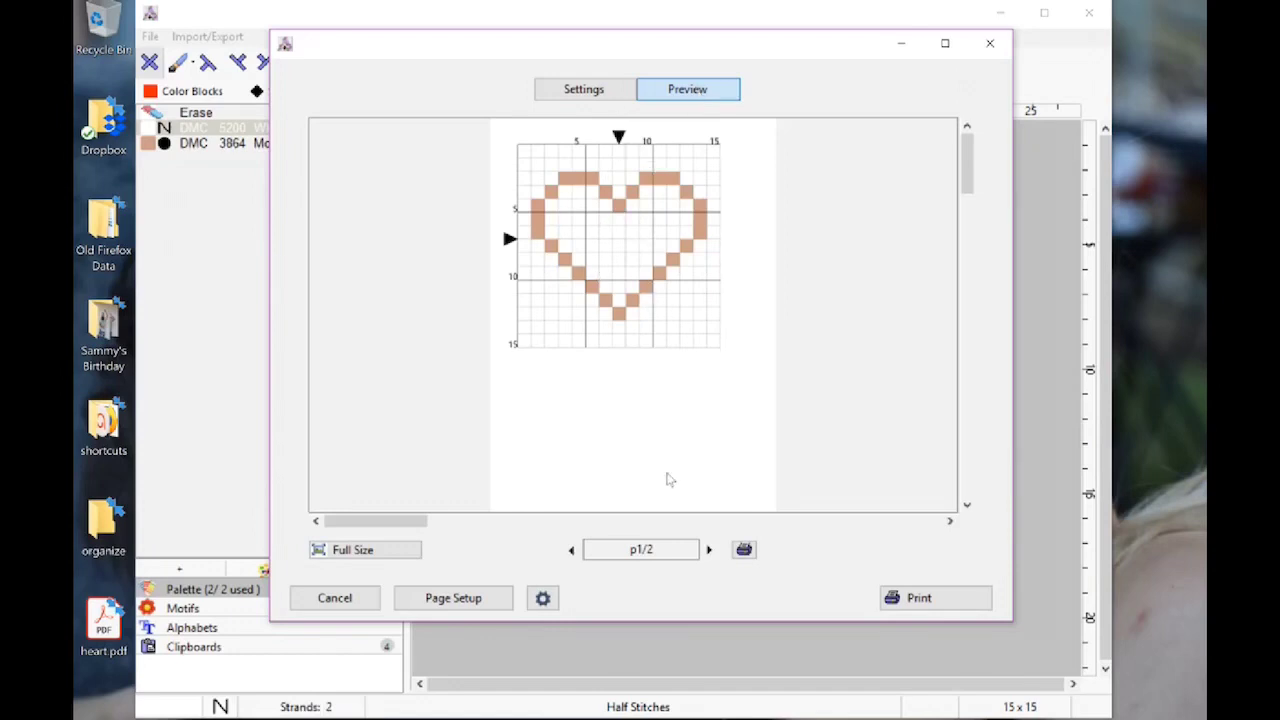
left_click(902, 598)
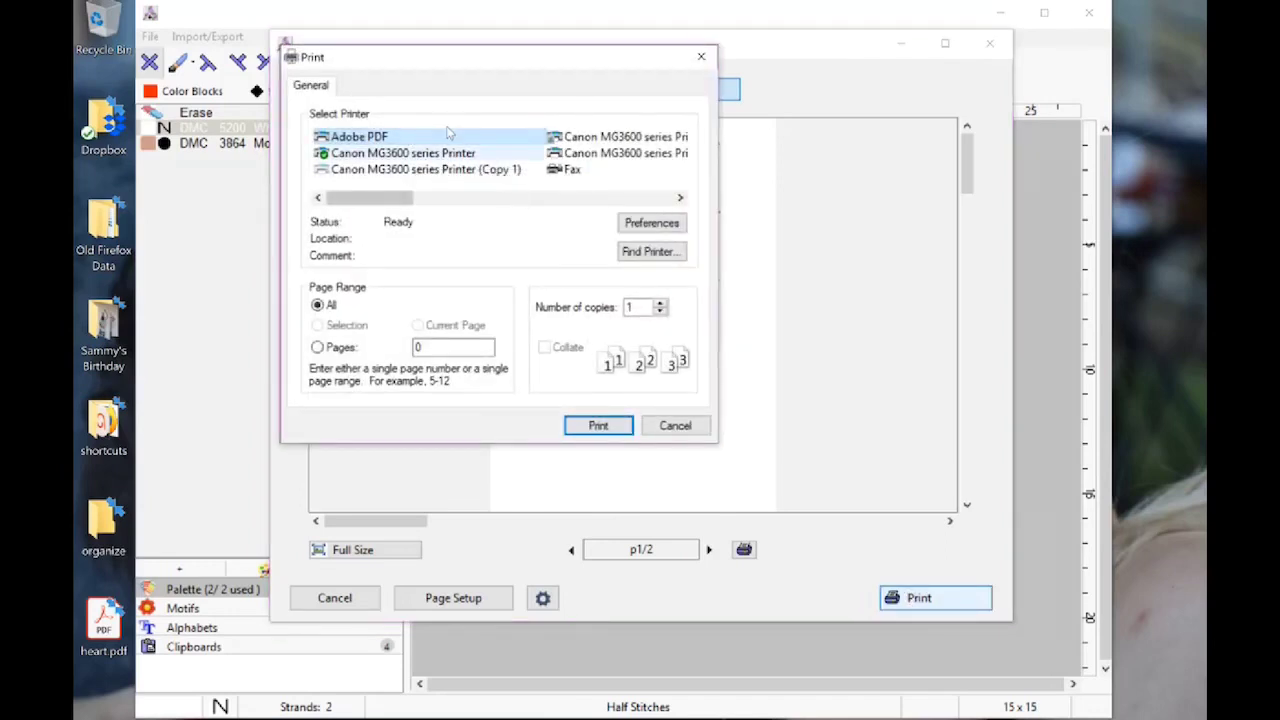
left_click(690, 436)
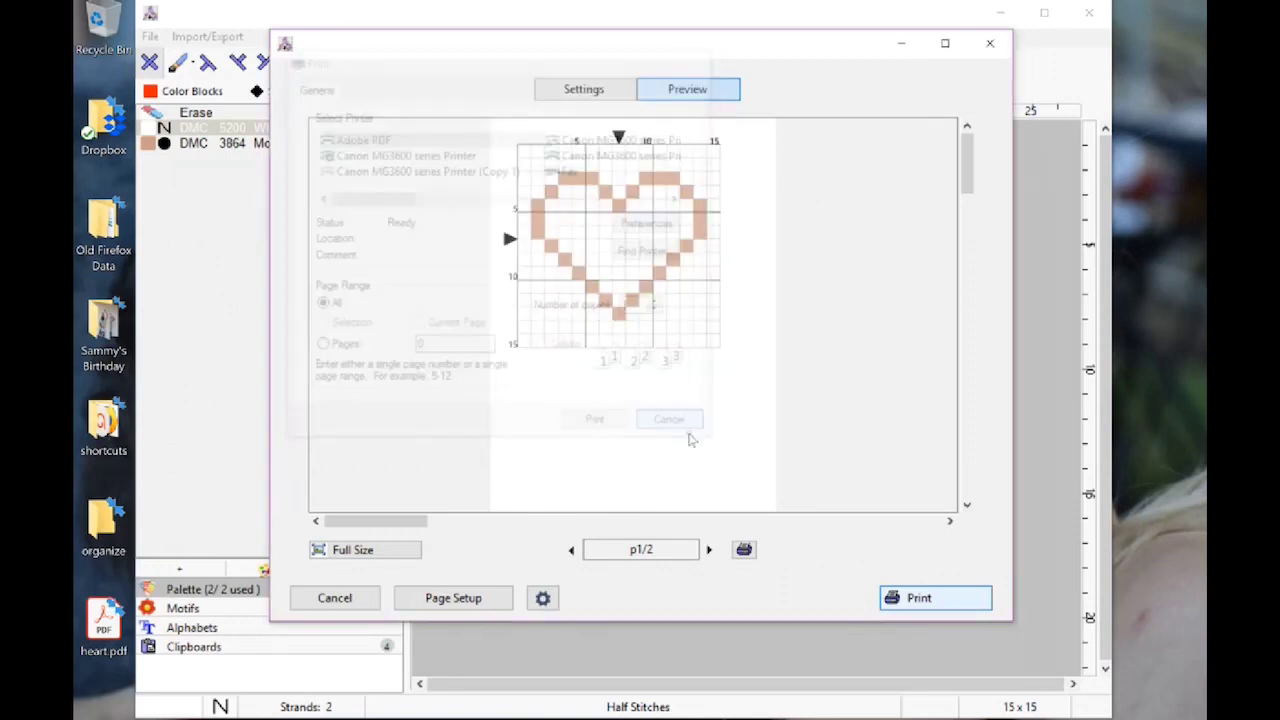